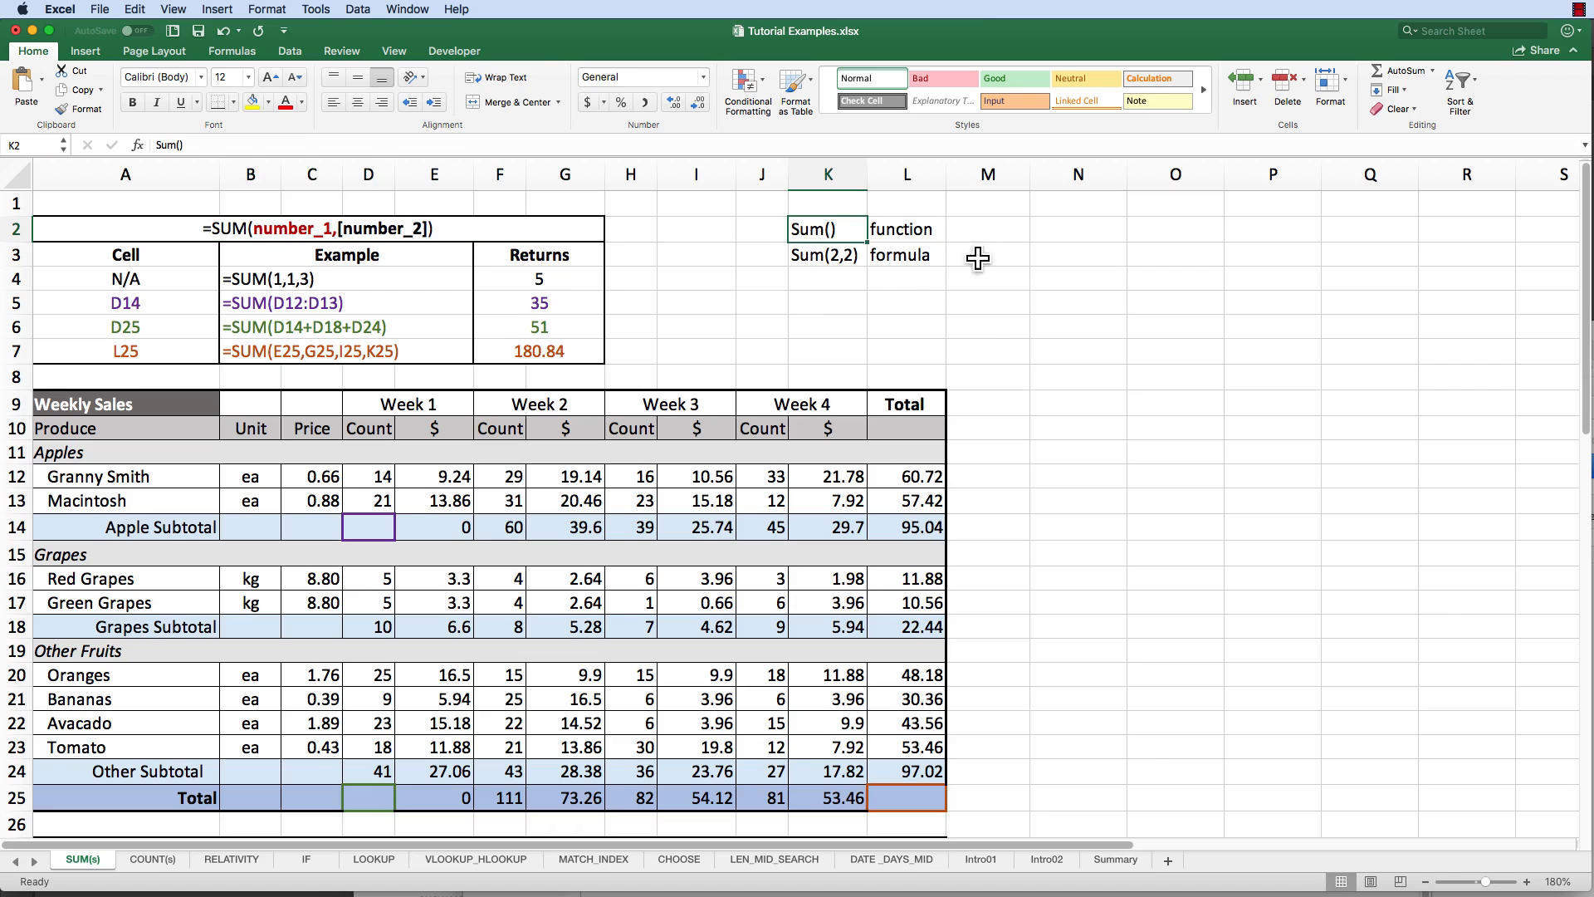
Step: Review the function and formula examples in K2:L3, plus the Cell, Example and Returns columns of the SUM reference table
left_click(810, 265)
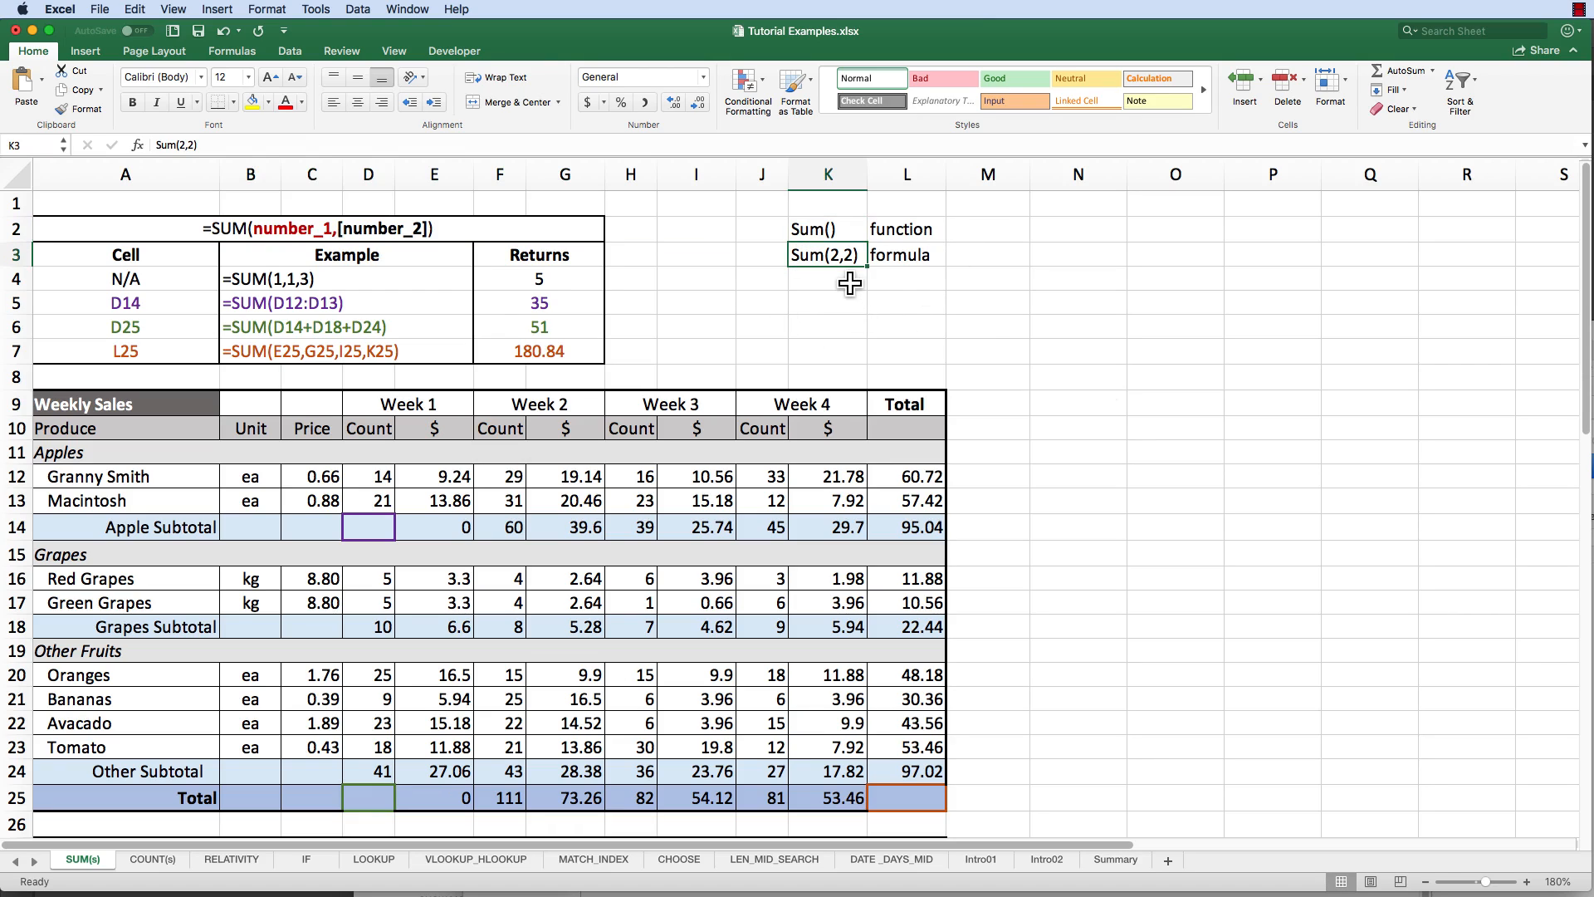
left_click(937, 255)
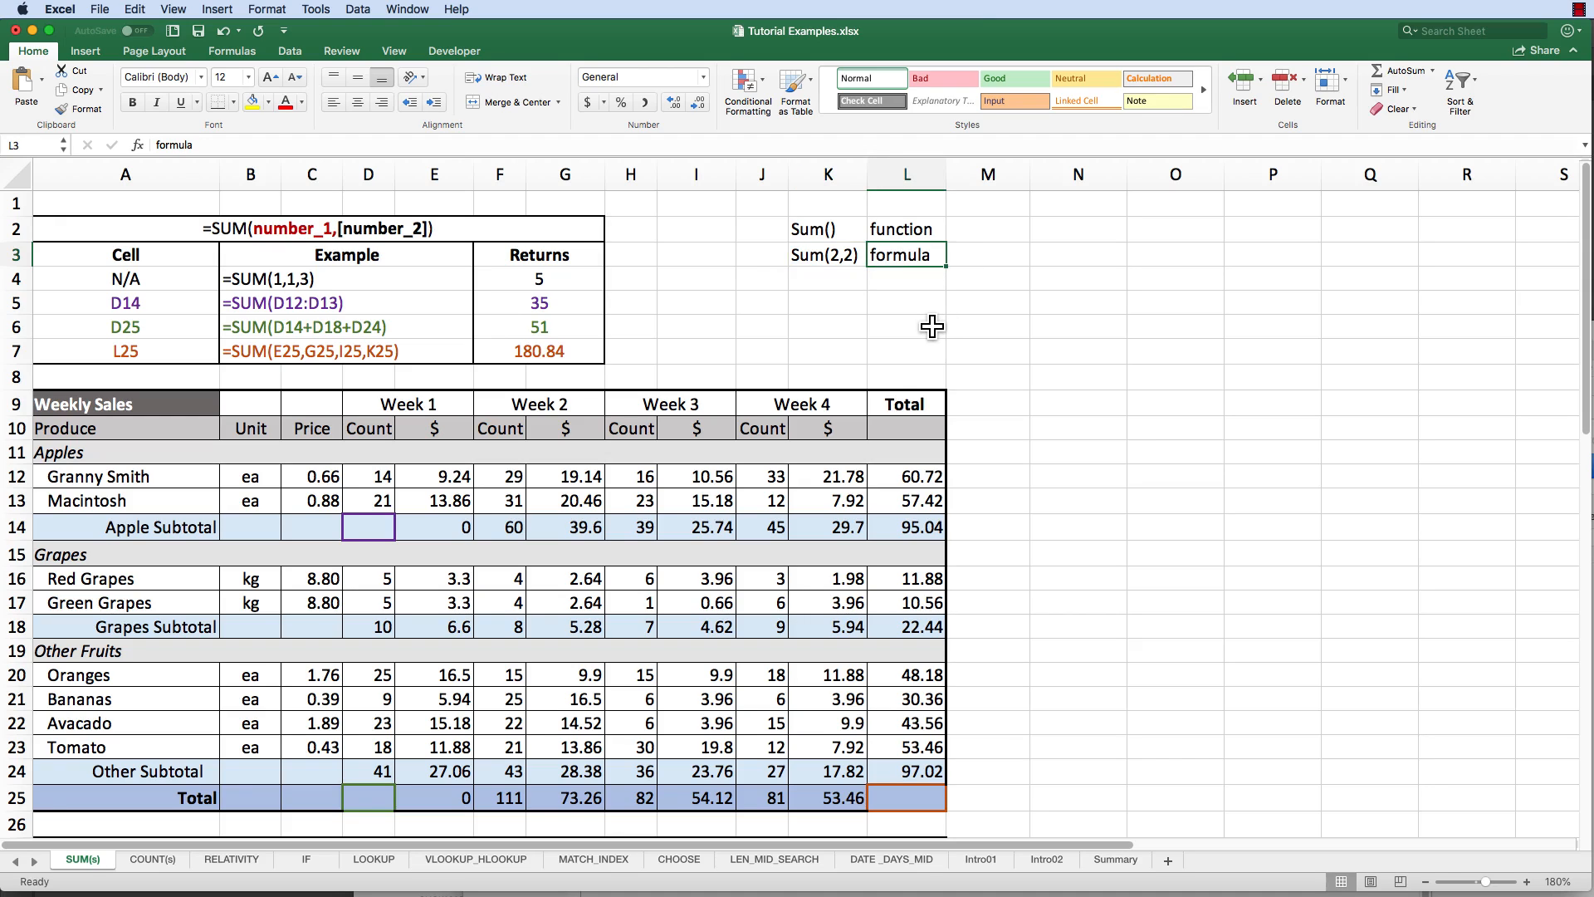
left_click(182, 222)
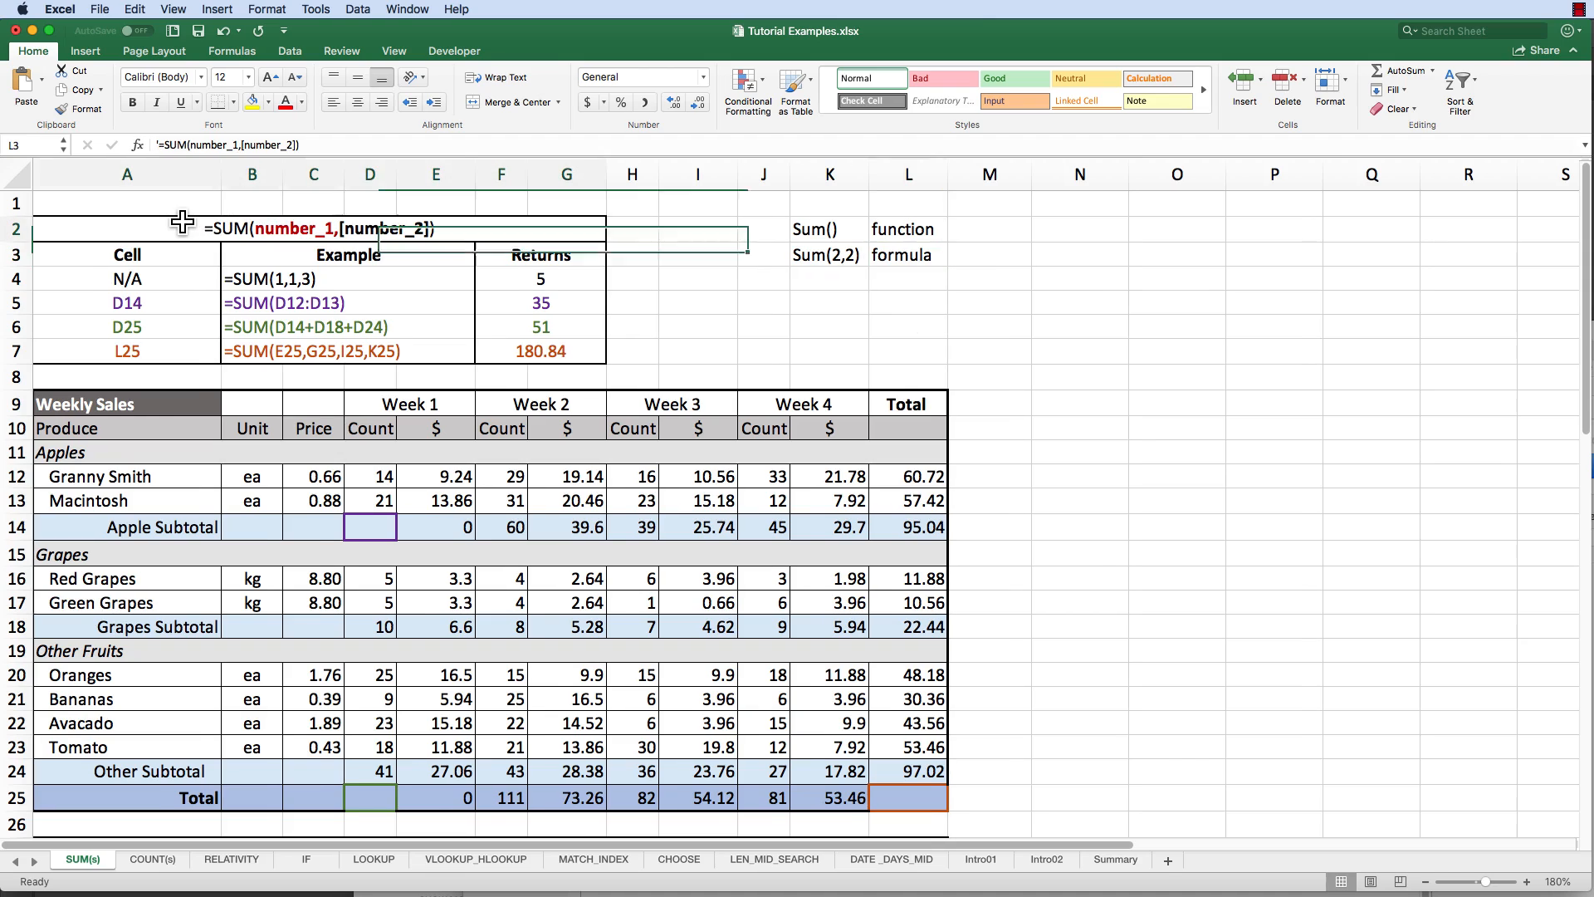
left_click_drag(183, 222, 177, 340)
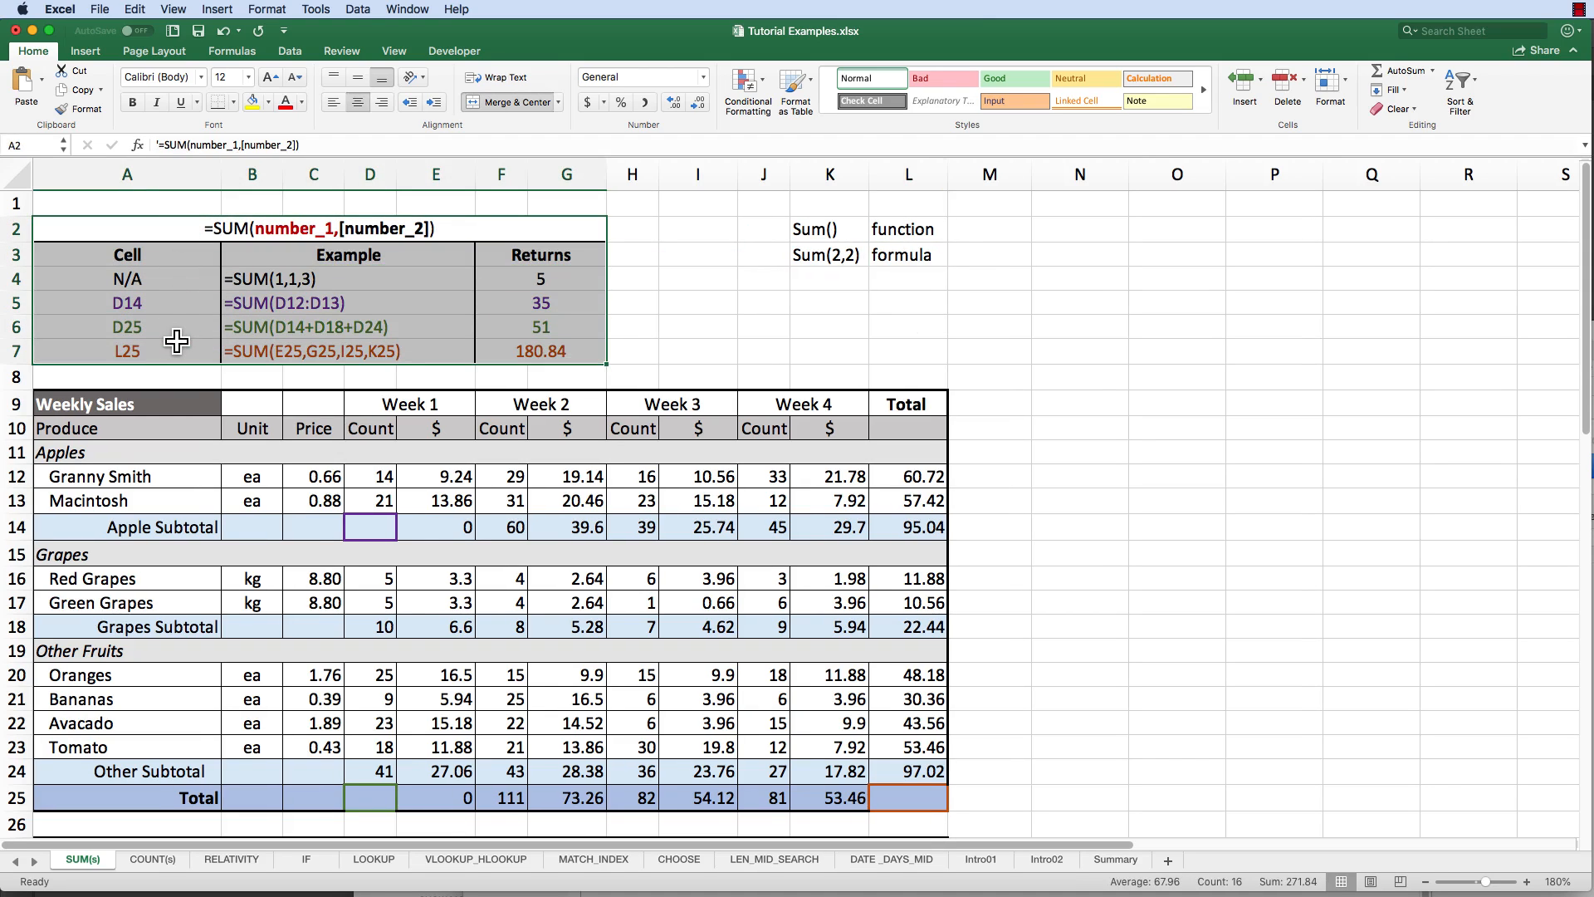
left_click(193, 226)
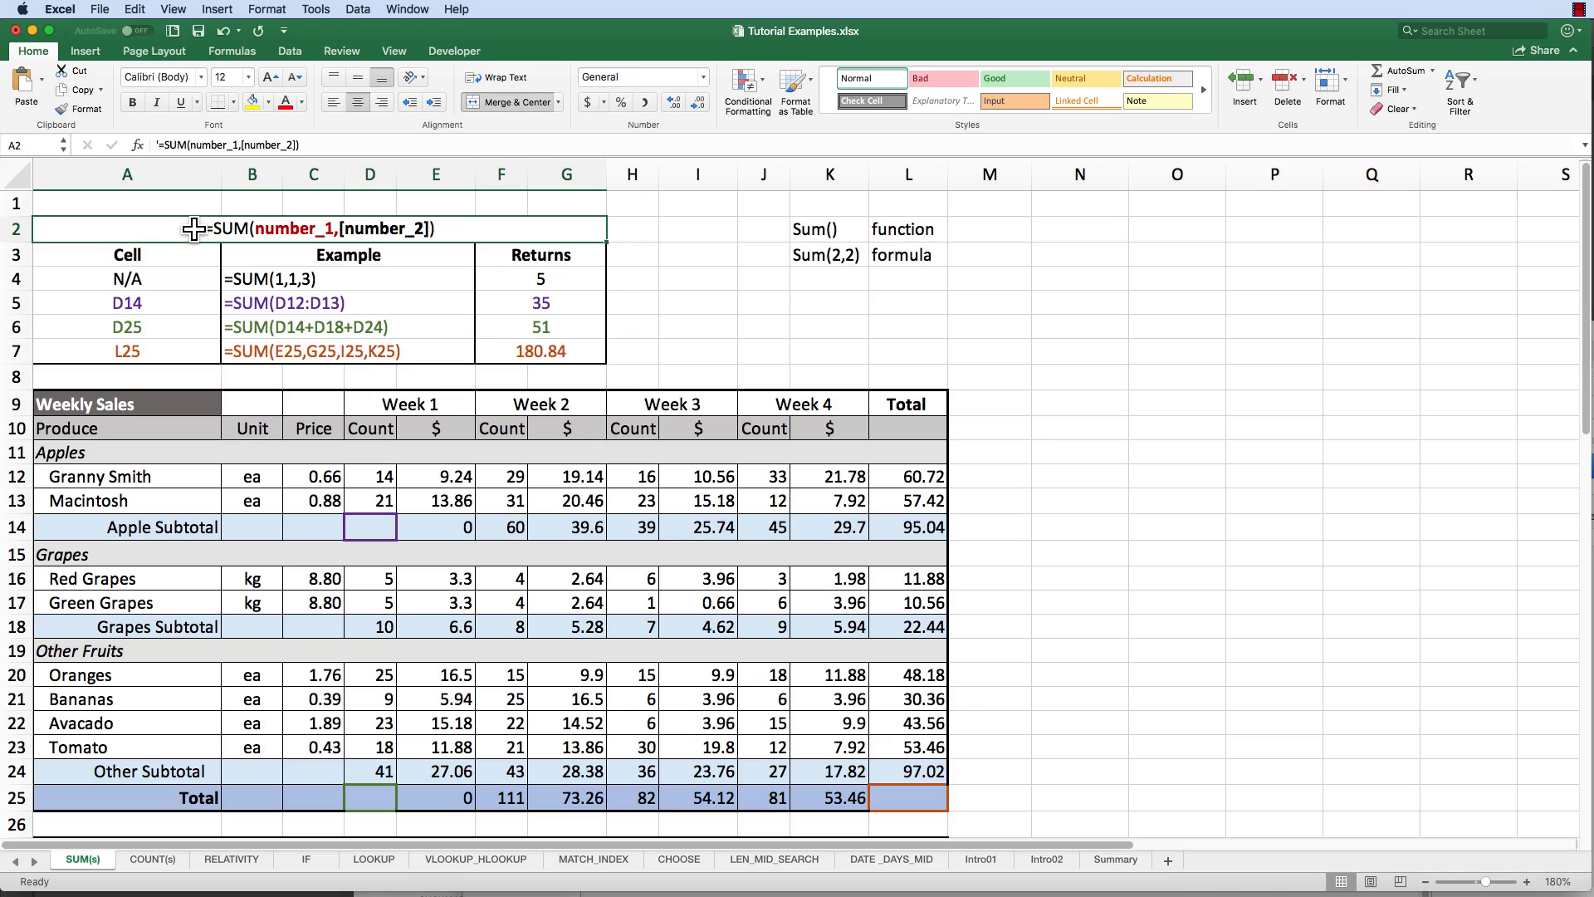
left_click(81, 253)
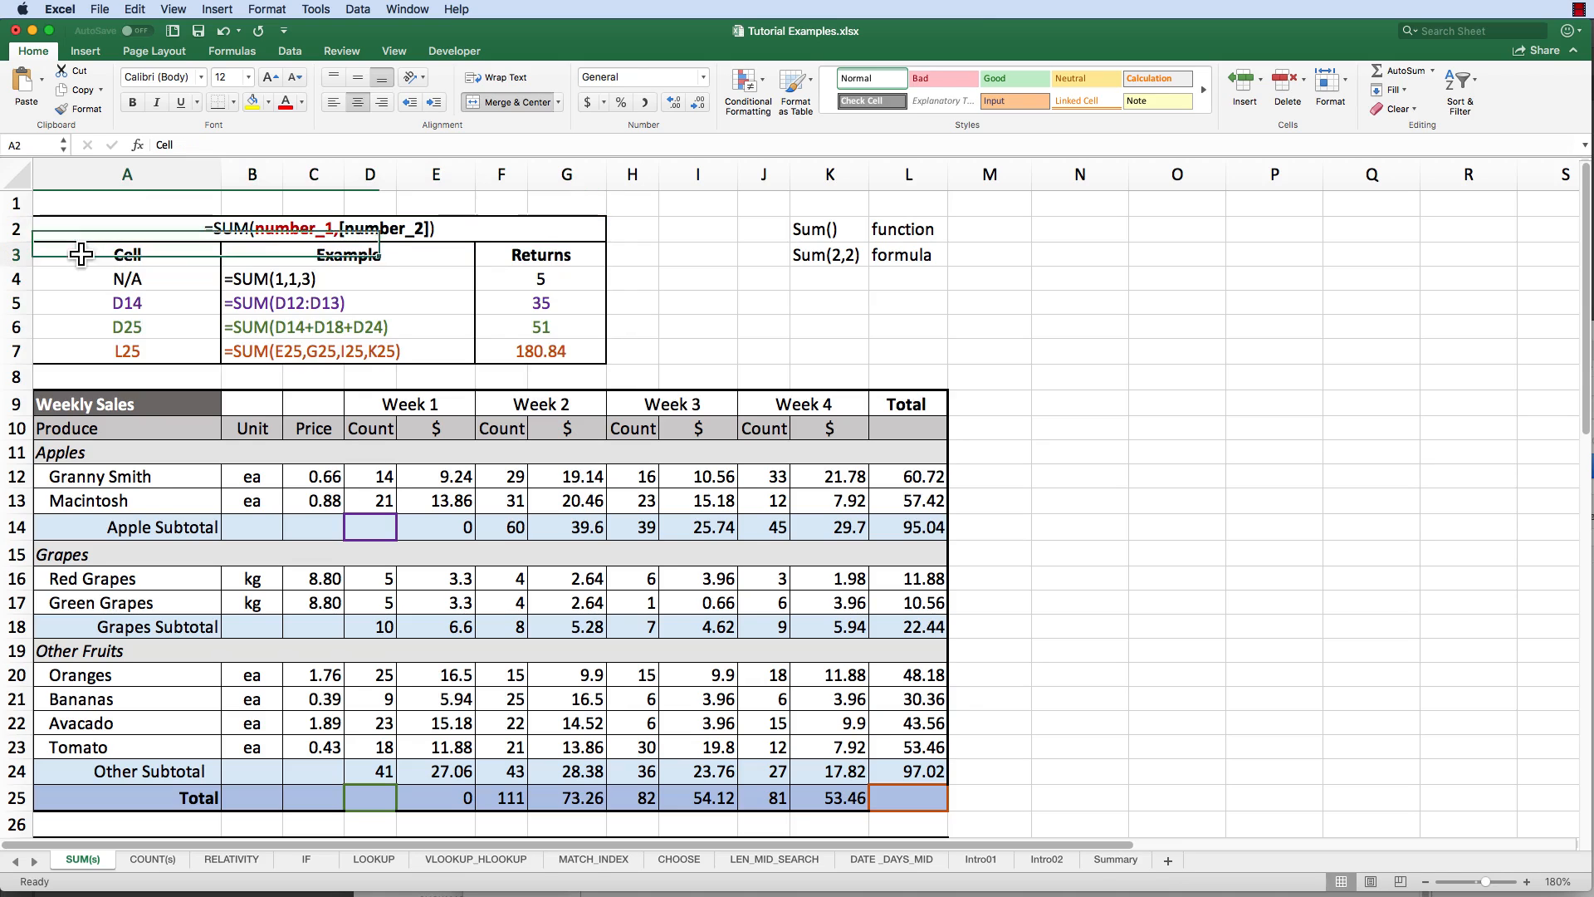
left_click_drag(73, 280, 77, 358)
scroll(77, 359, "down", 1)
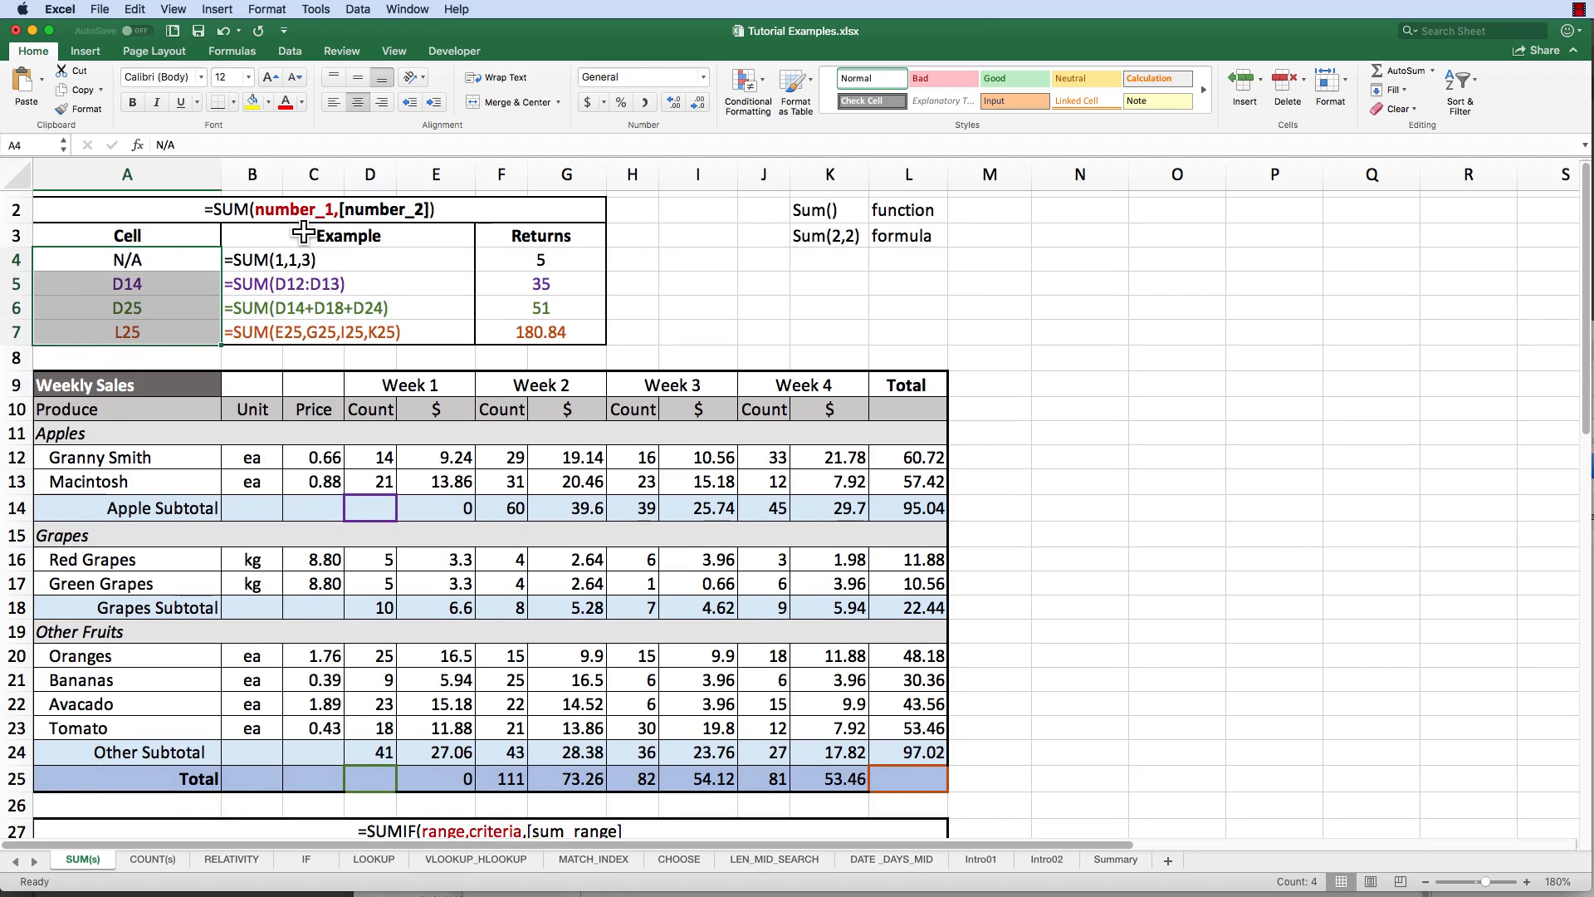
left_click_drag(306, 235, 312, 334)
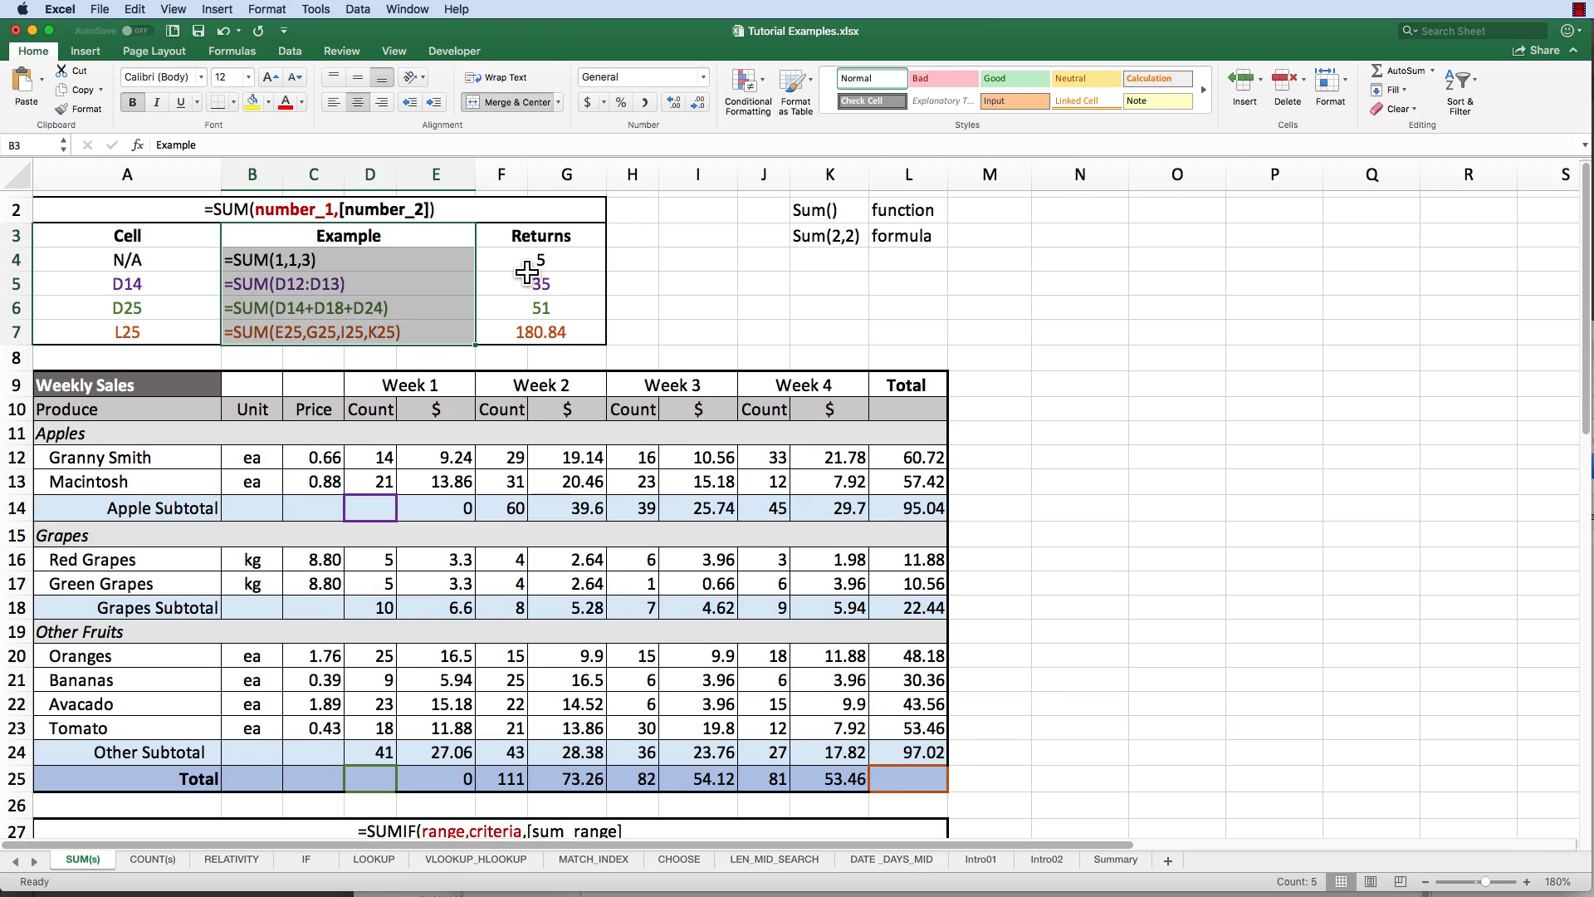
left_click_drag(541, 260, 540, 334)
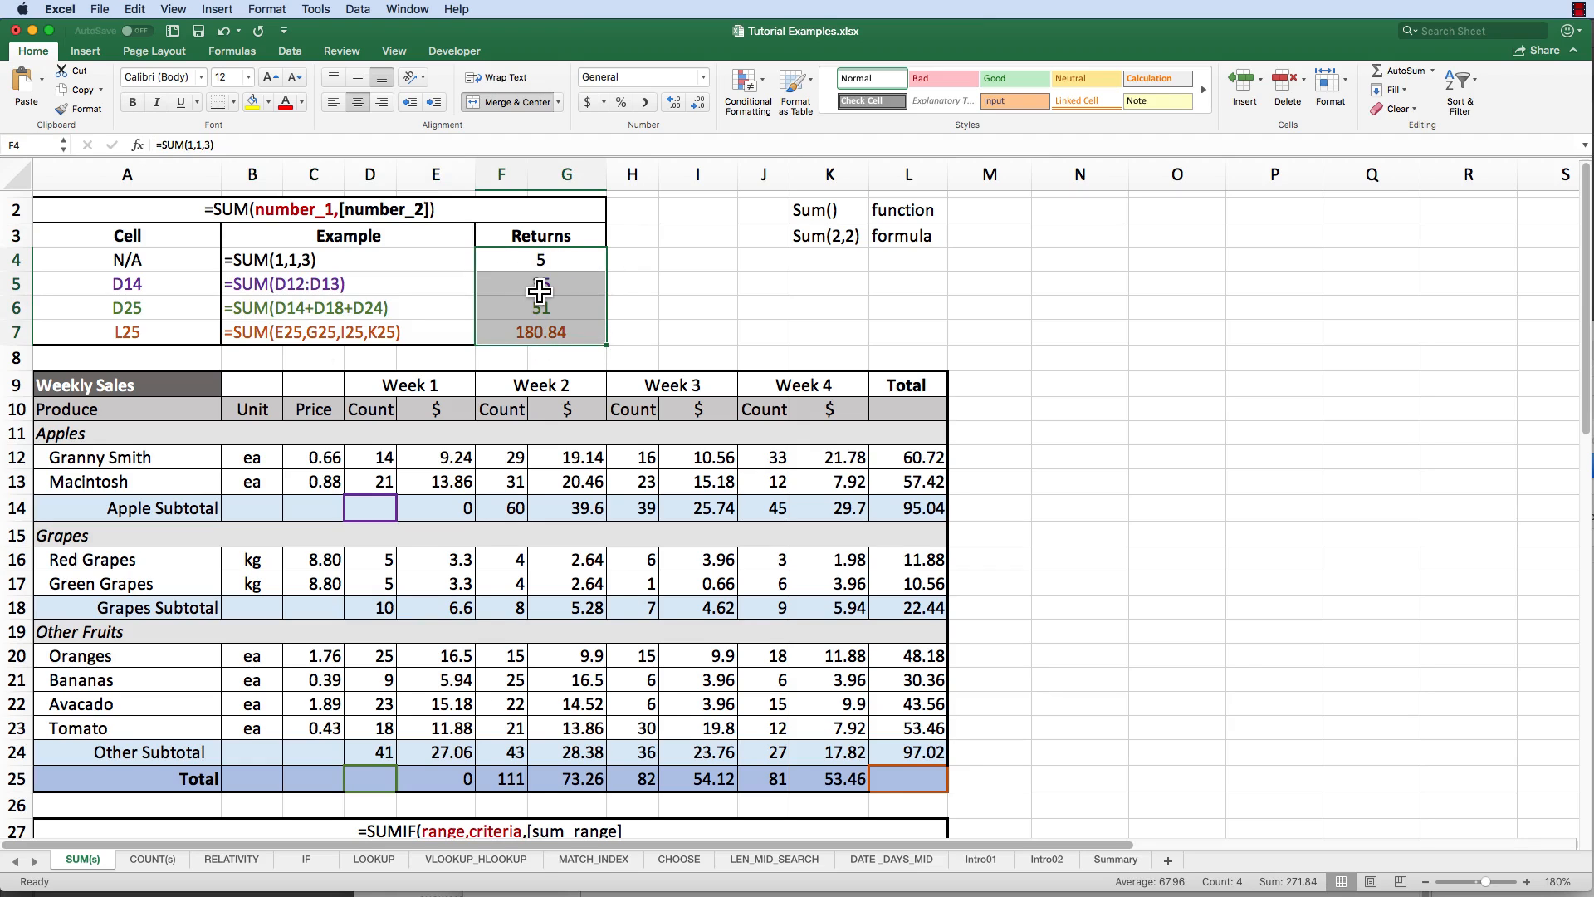
Step: Examine the SUM syntax heading and the =SUM(1,1,3) example row in the reference table
left_click(332, 214)
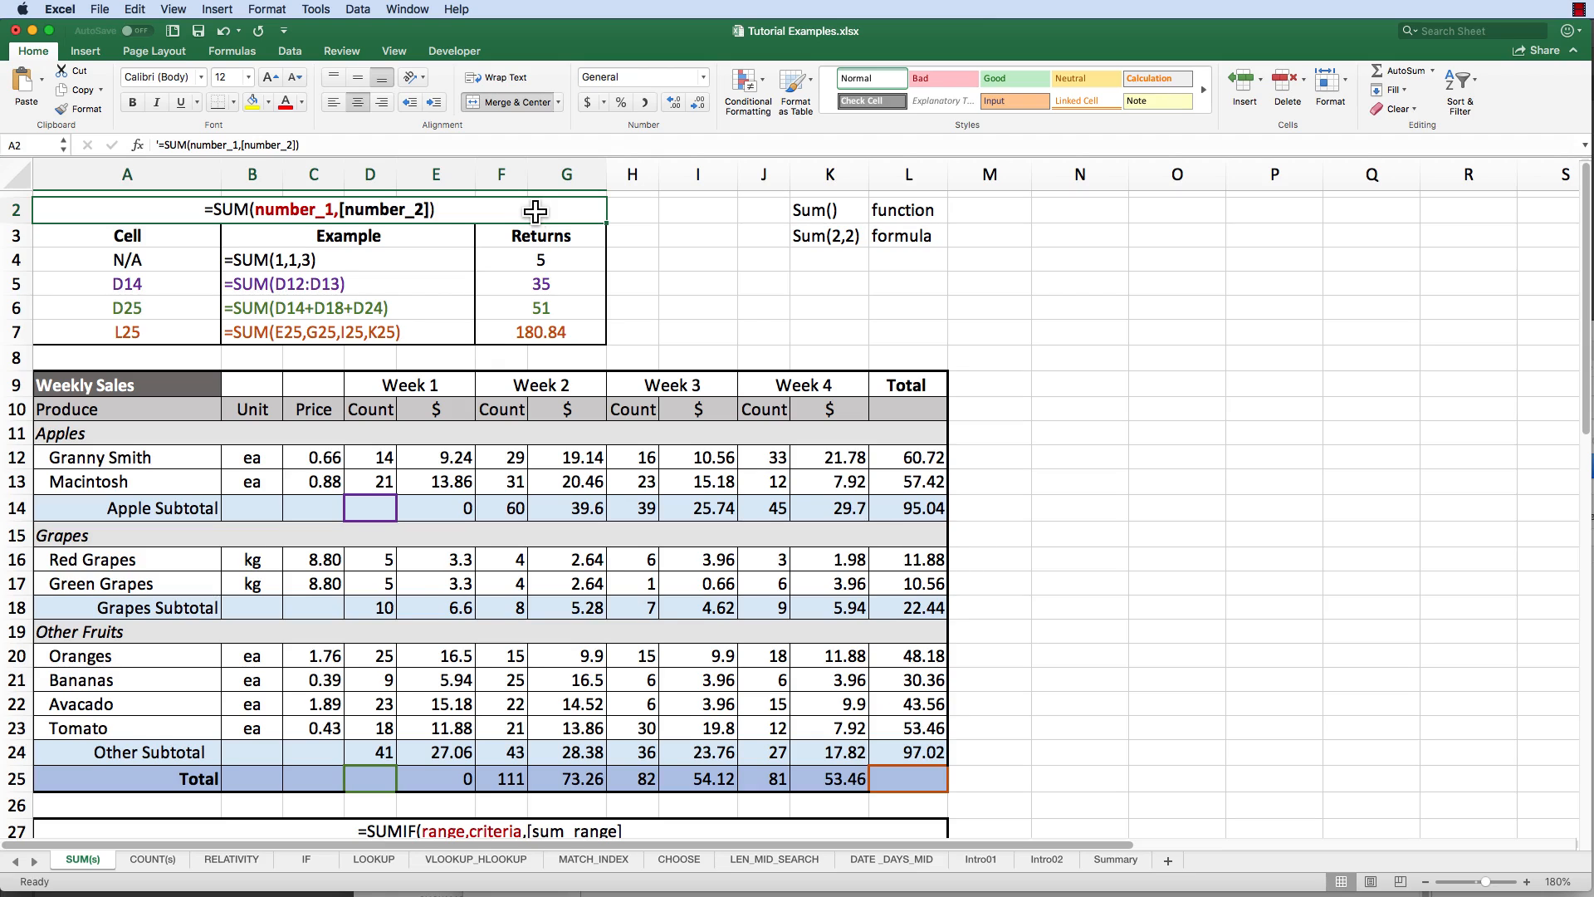
left_click(68, 260)
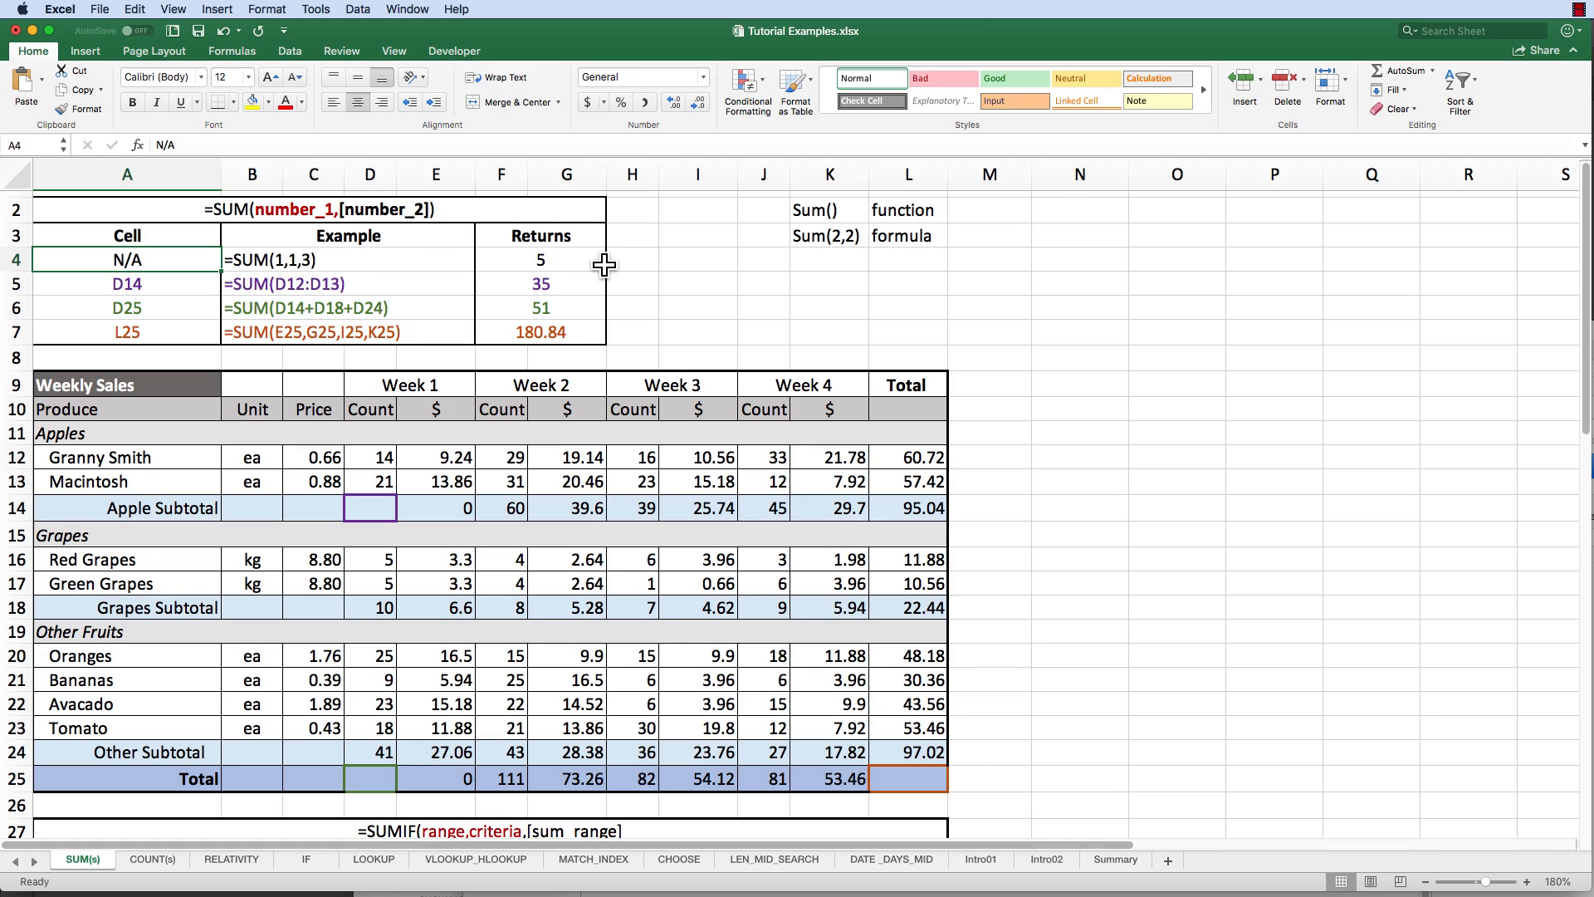
left_click(365, 264)
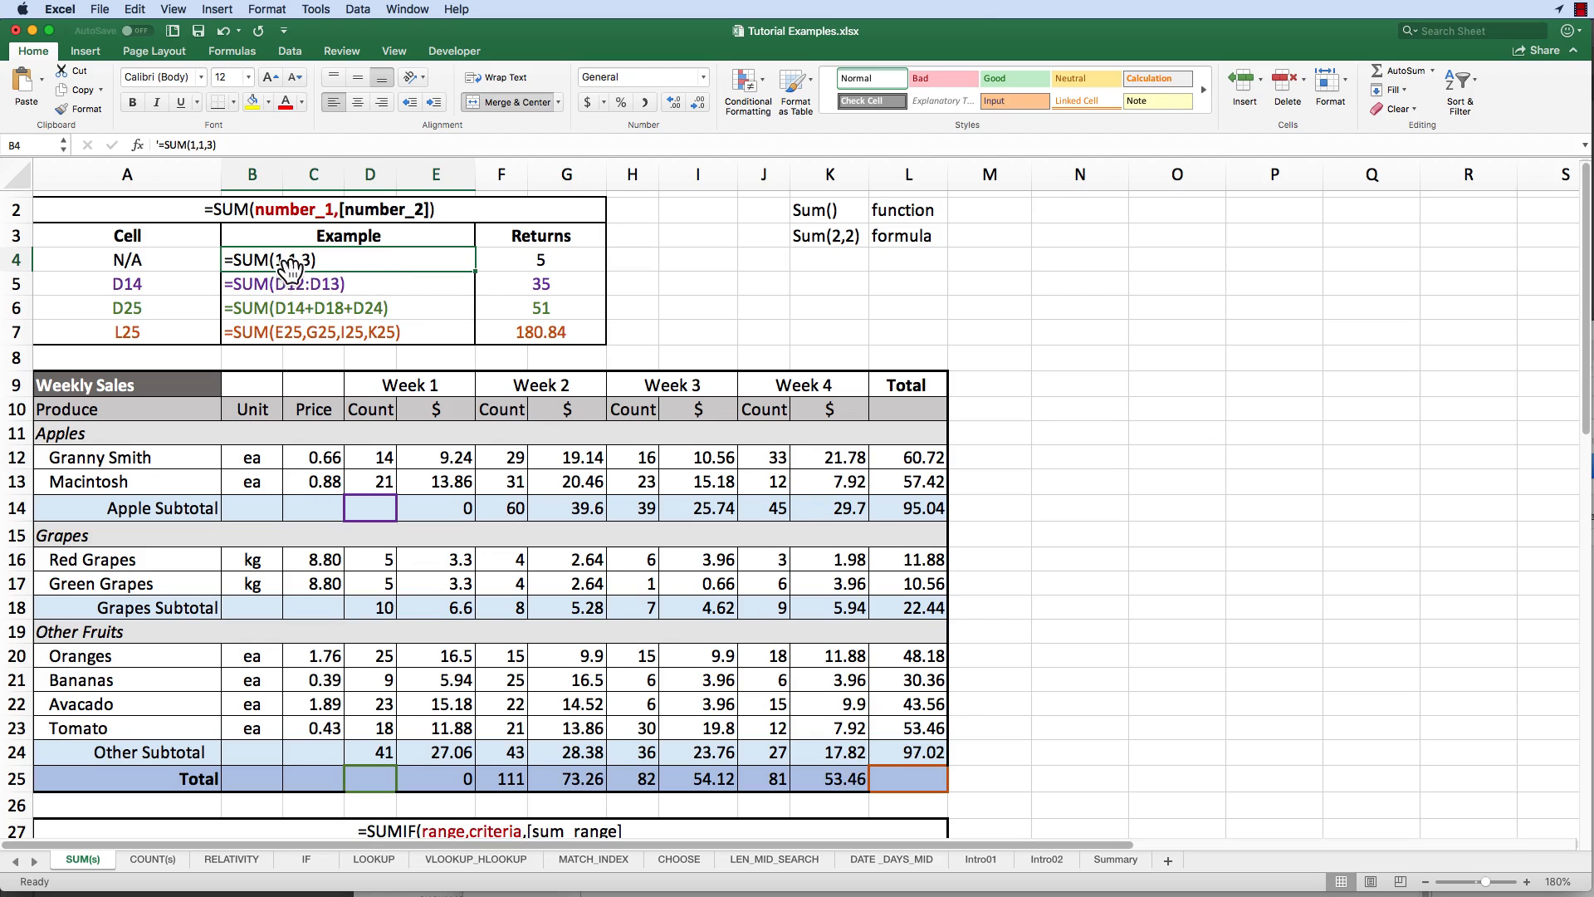
left_click(524, 260)
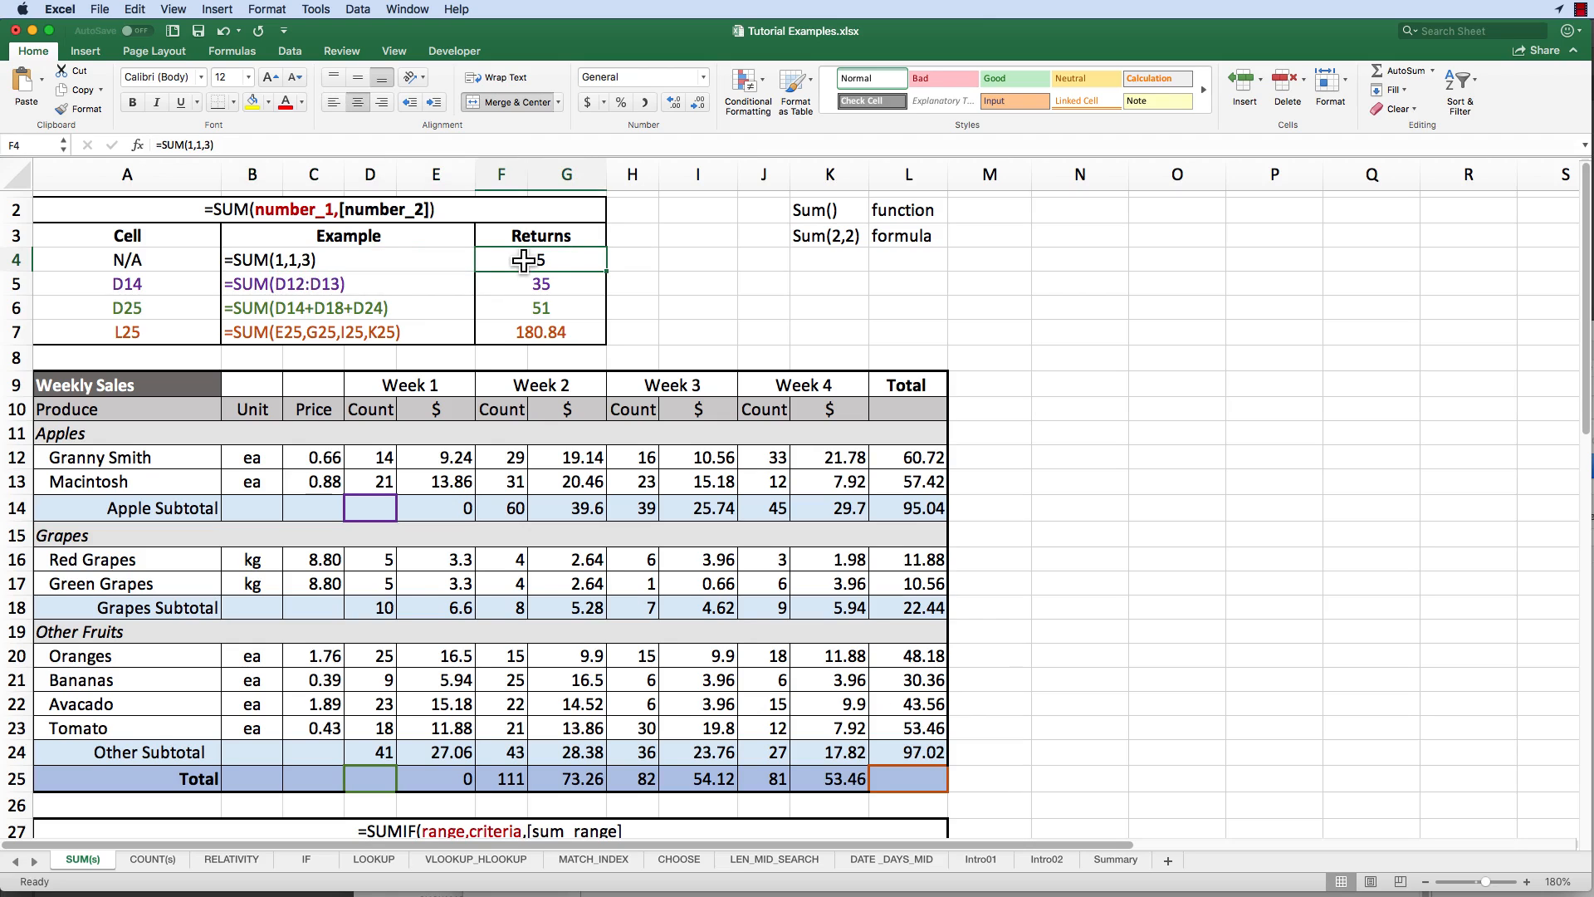
Step: Copy the example formula =SUM(D12:D13) from the reference table into D14, the Week 1 apple subtotal count
left_click(151, 286)
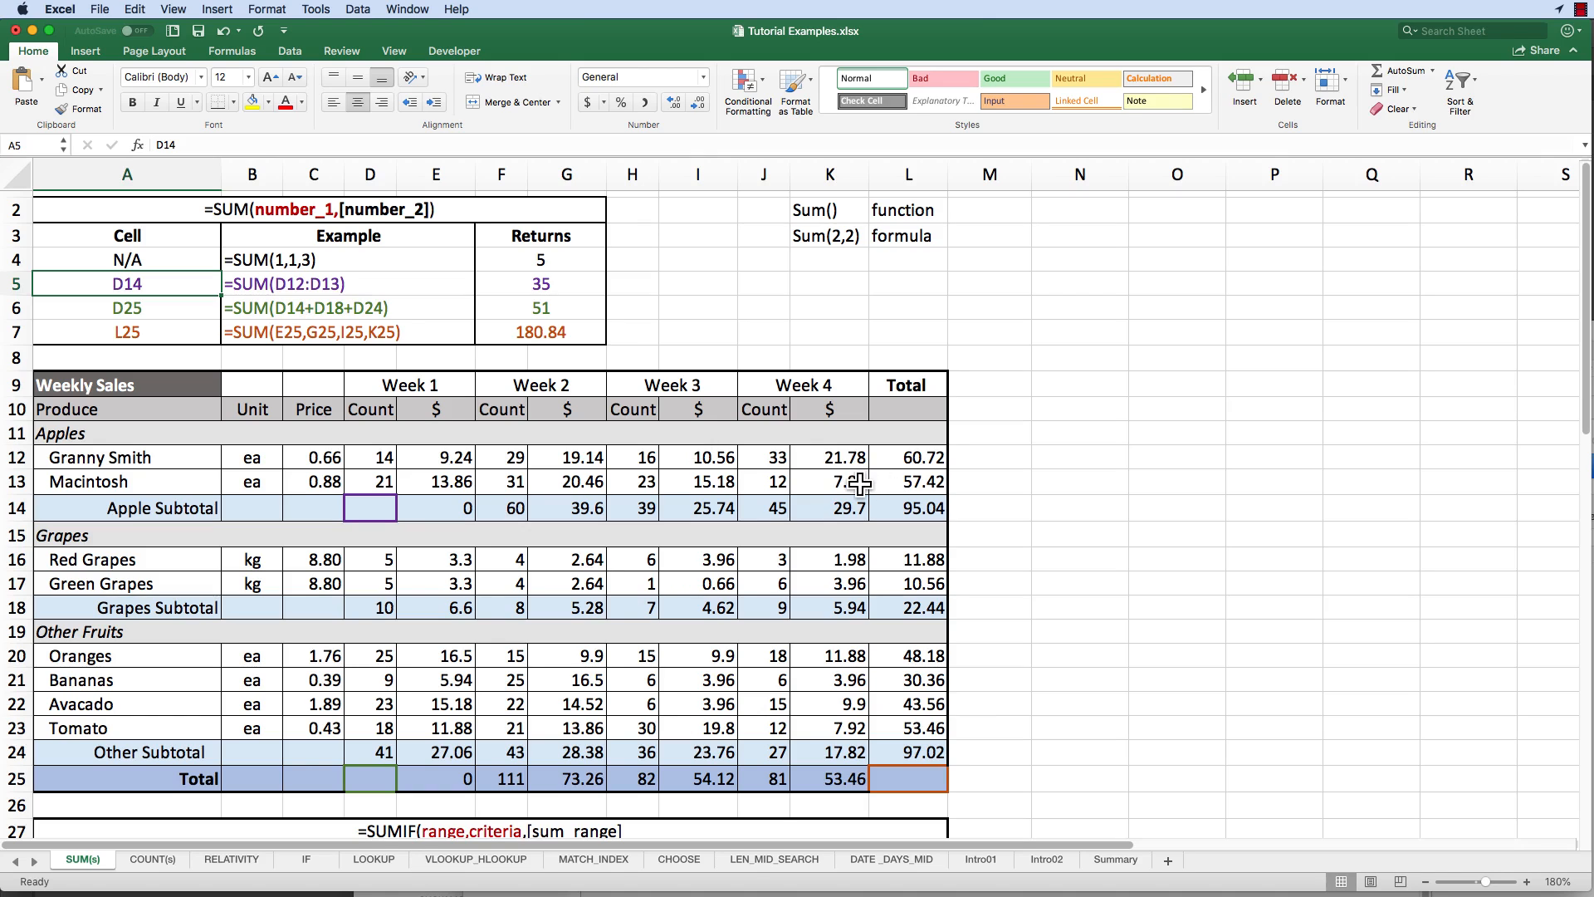
left_click(368, 508)
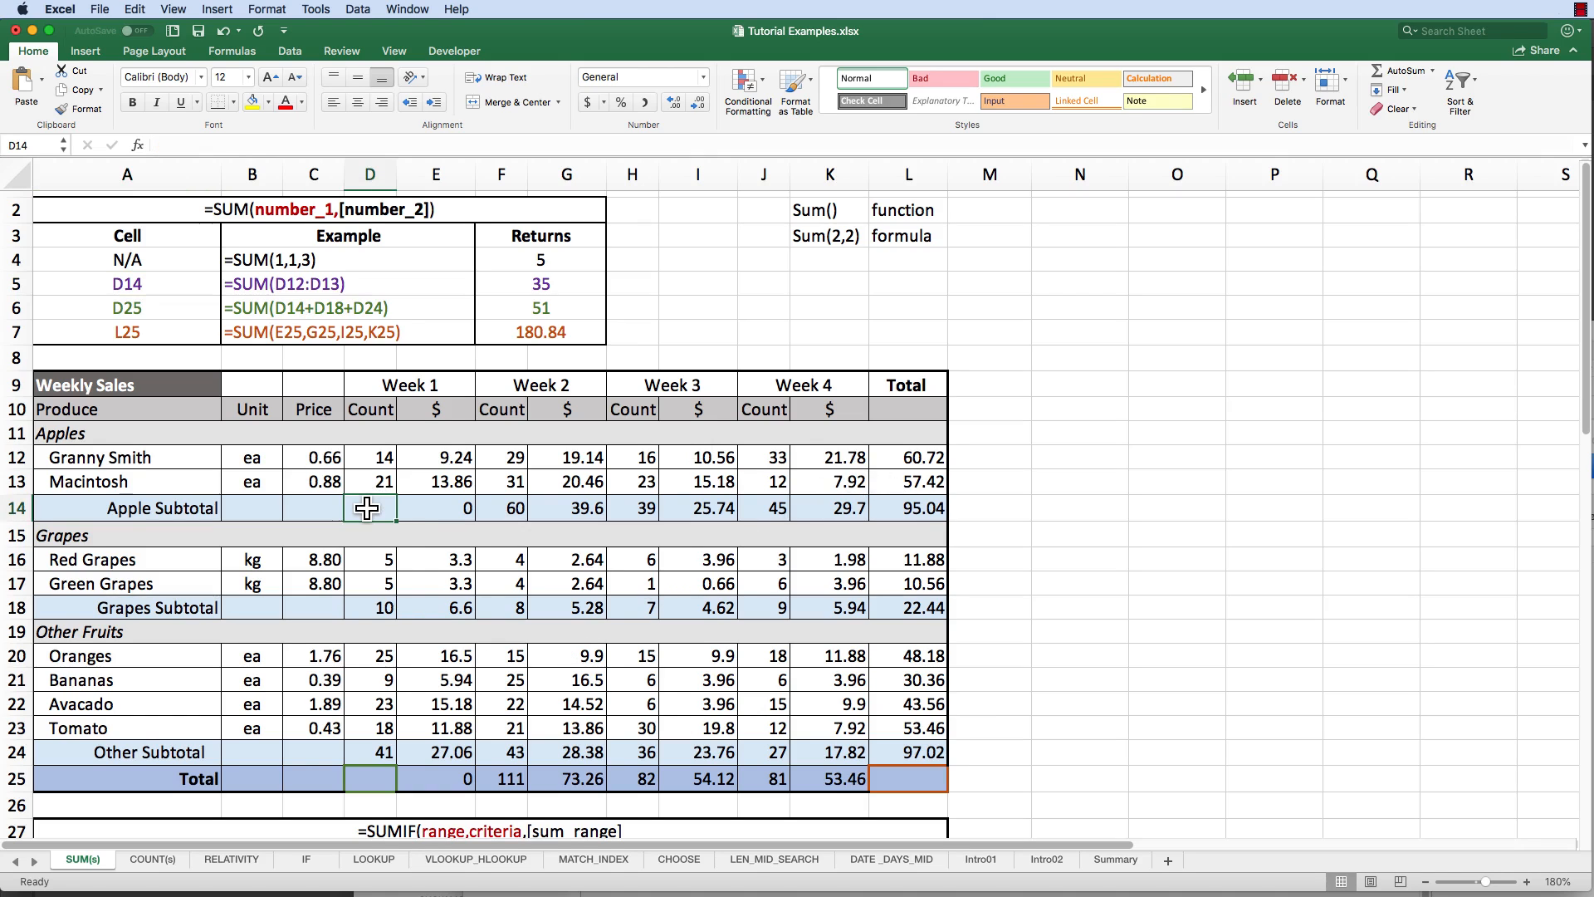
scroll(368, 509, "down", 1)
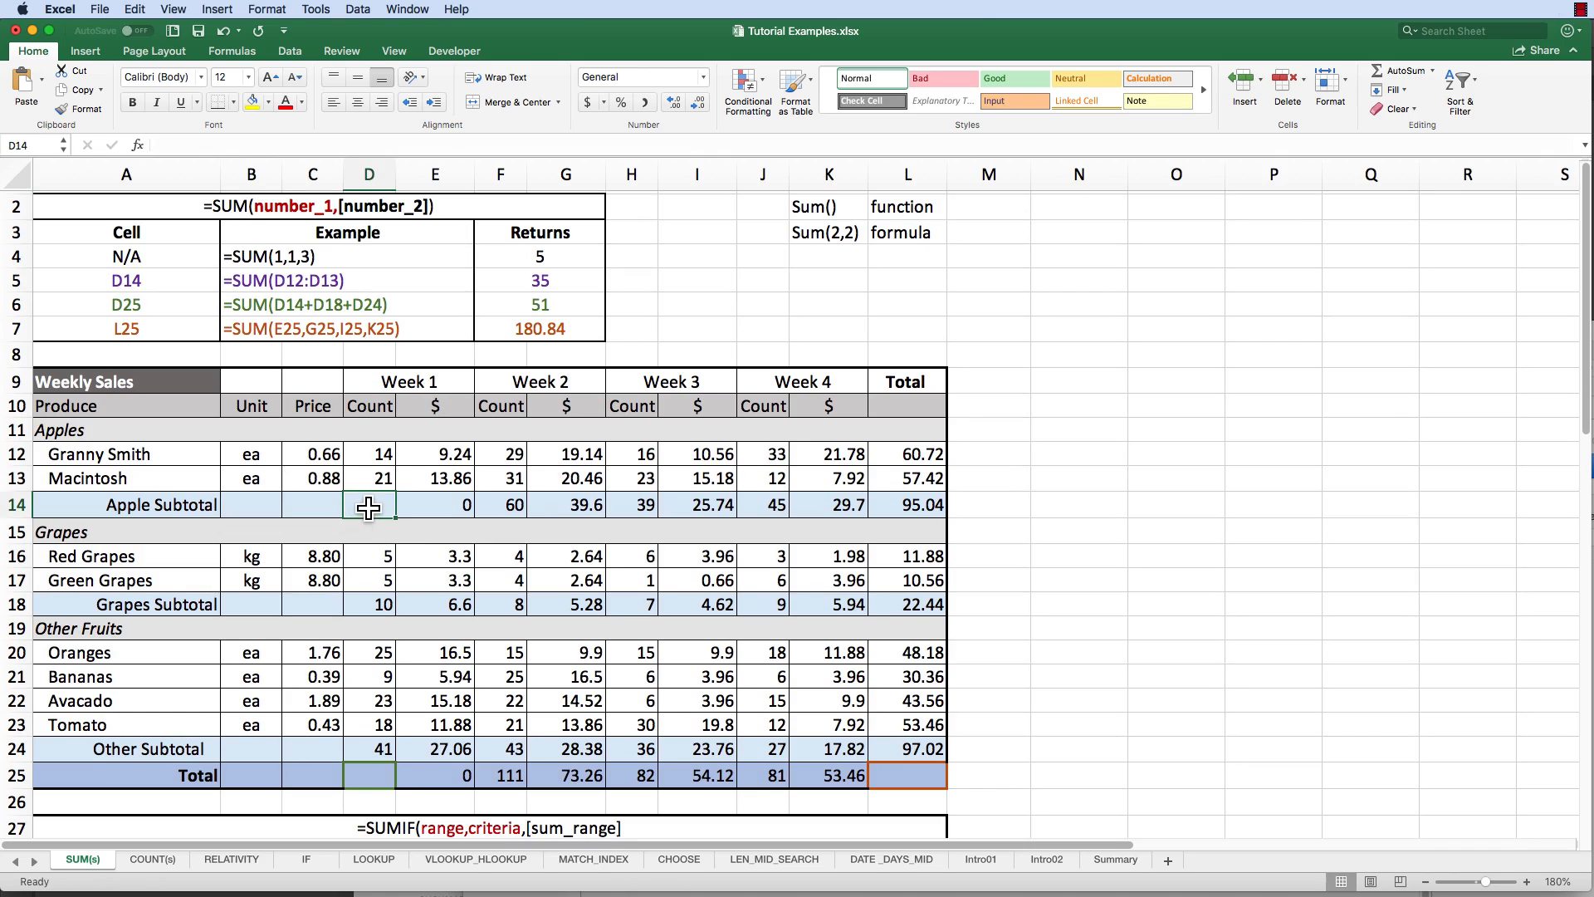
left_click(372, 455)
left_click_drag(372, 466, 373, 474)
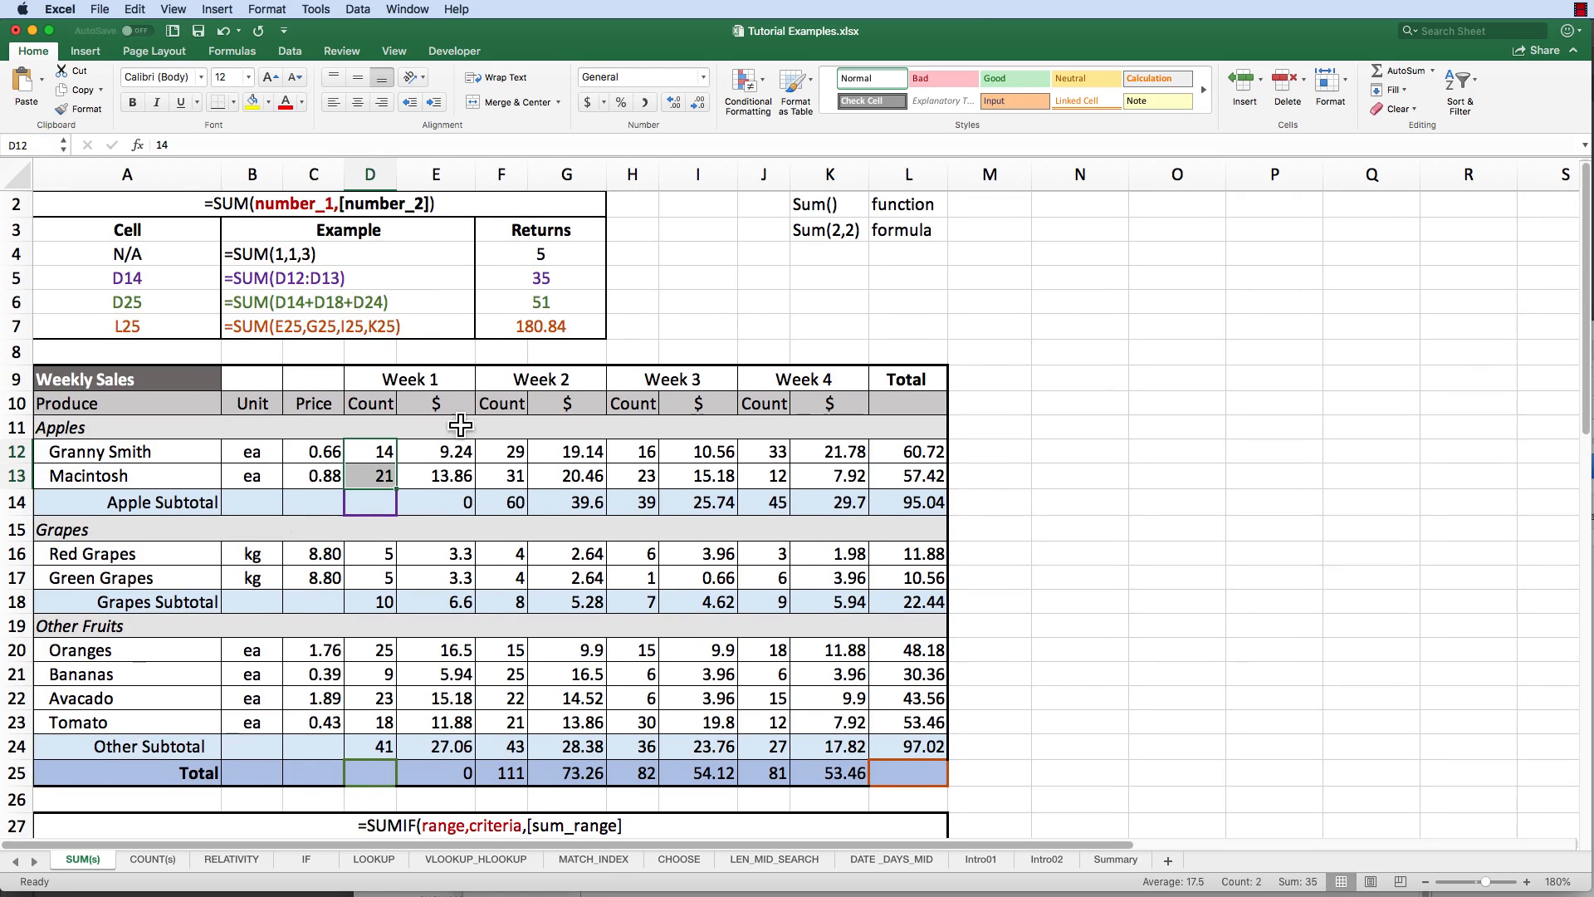
left_click(340, 277)
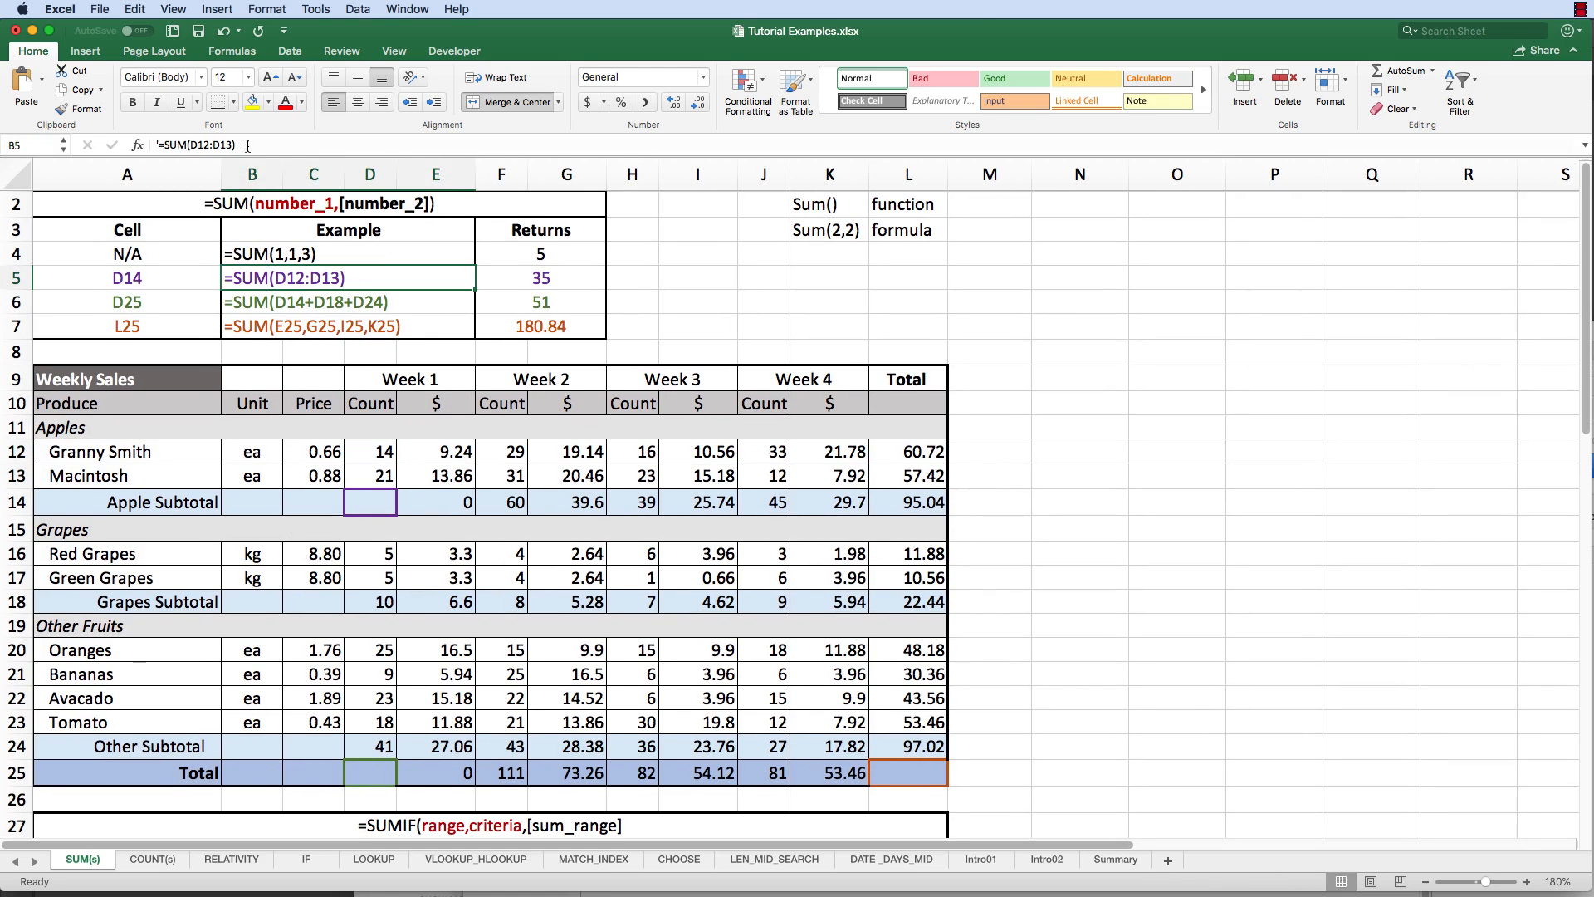
left_click_drag(247, 145, 157, 145)
key("super+c")
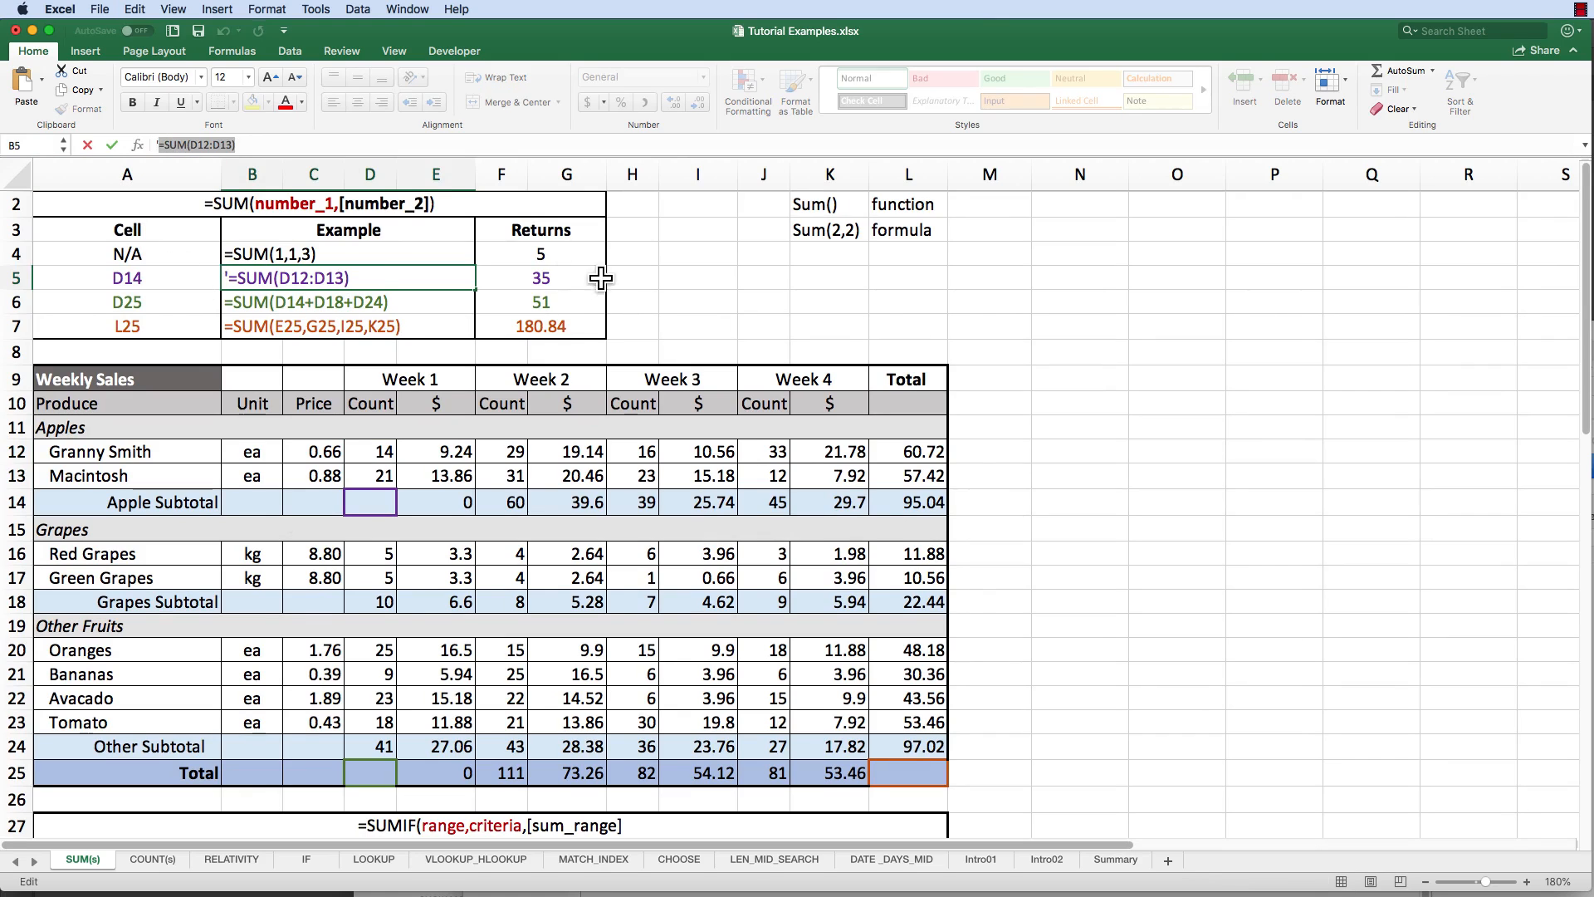
left_click(550, 277)
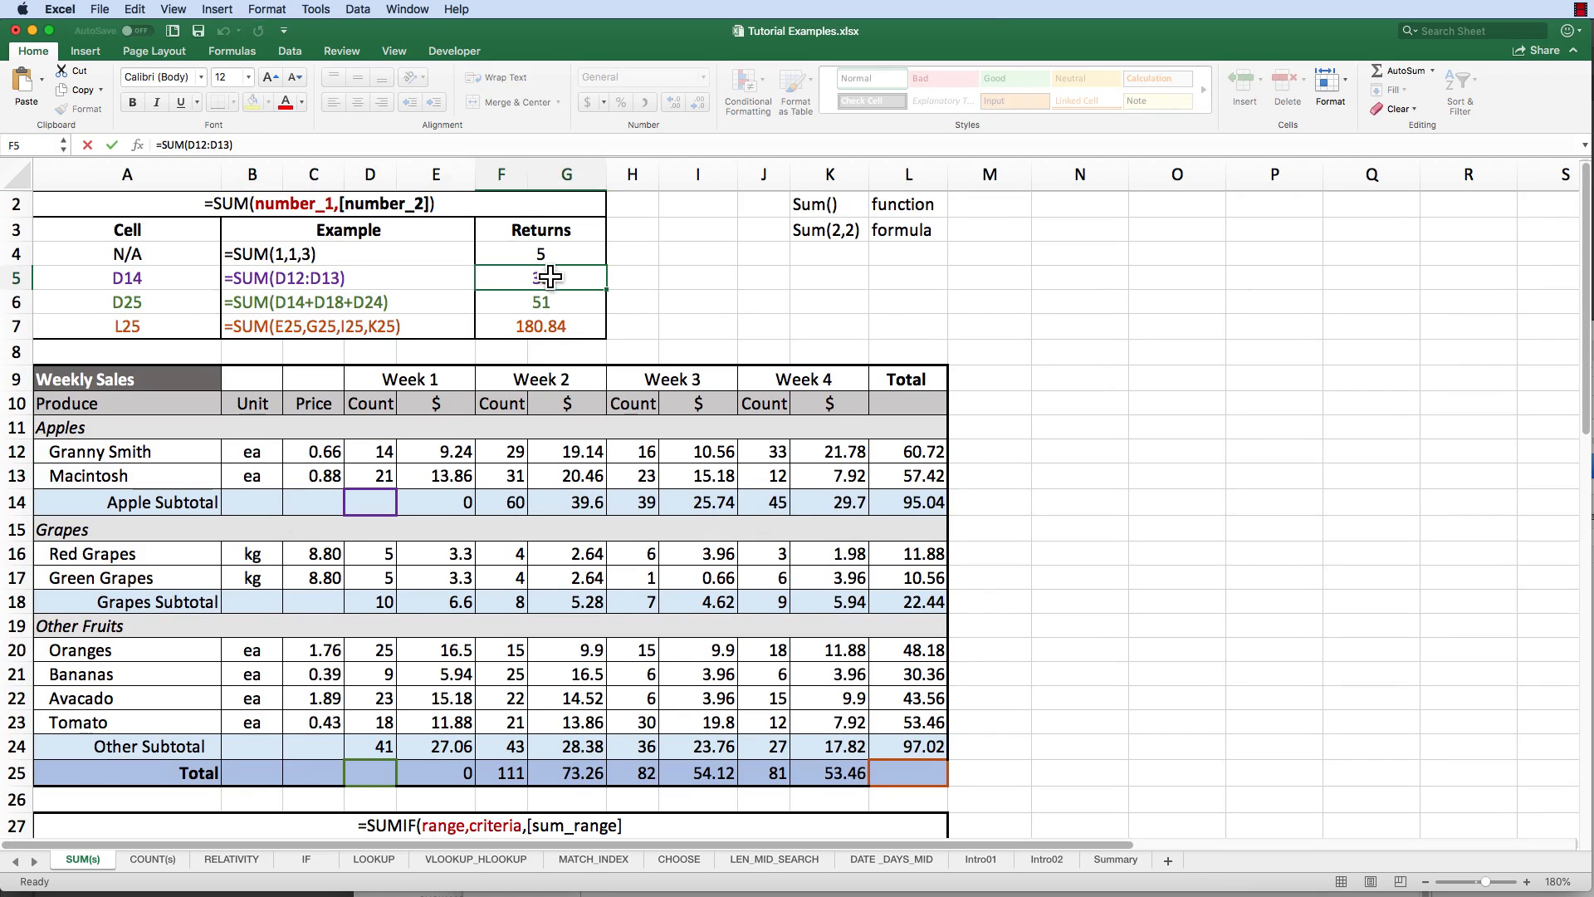
left_click(374, 504)
key("super+v")
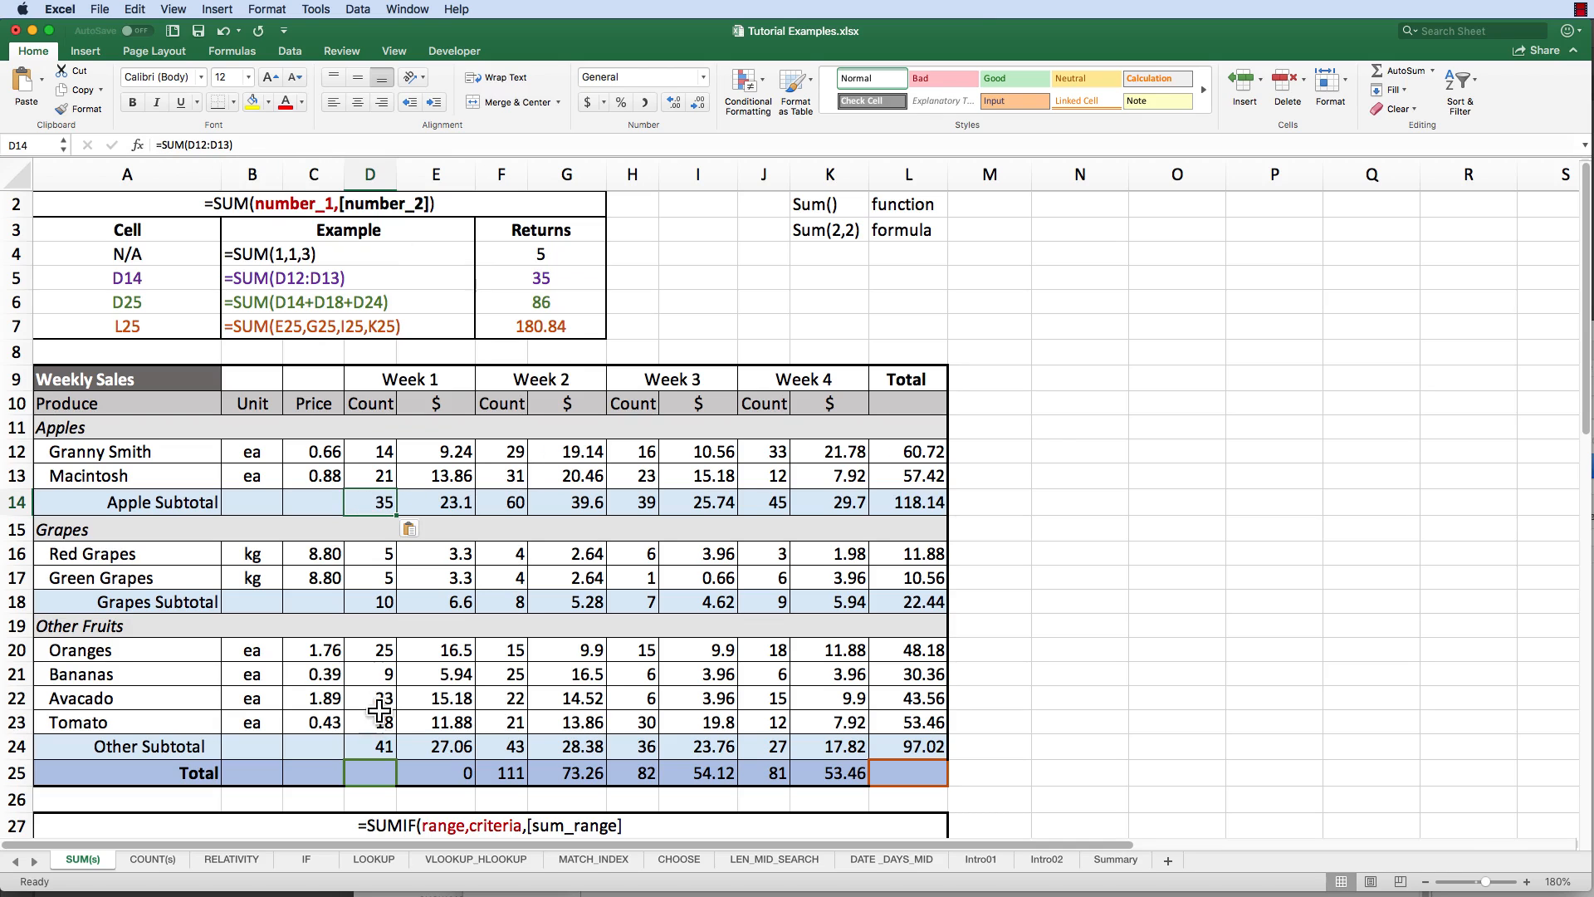
Step: Copy the example formula =SUM(D14+D18+D24) from the reference table into D25, the Week 1 total count
left_click(373, 773)
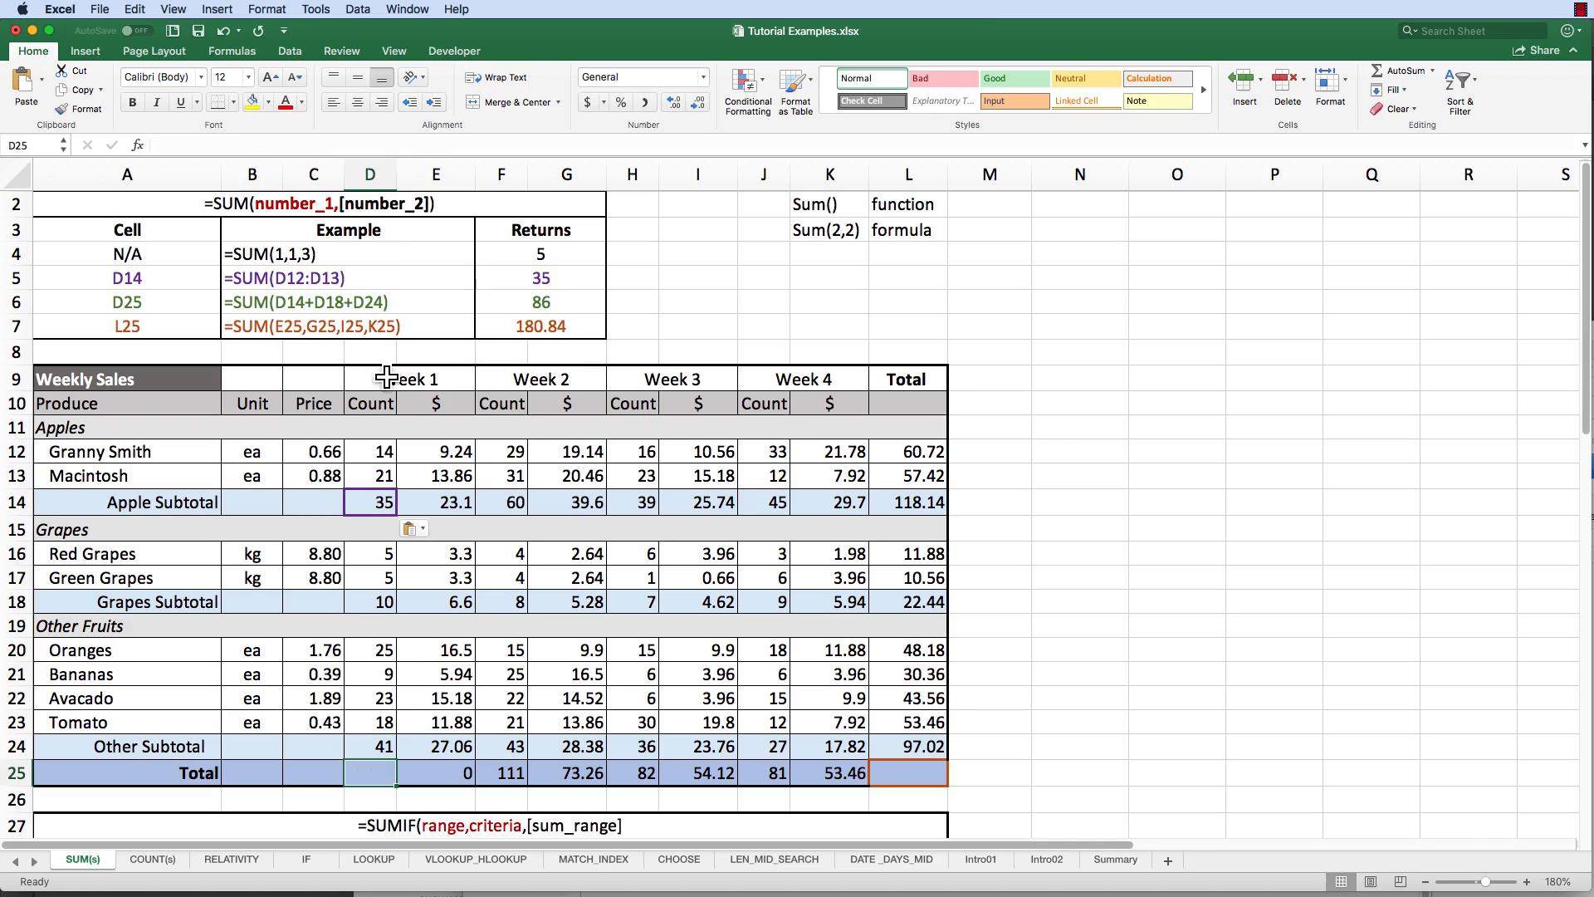
left_click(336, 305)
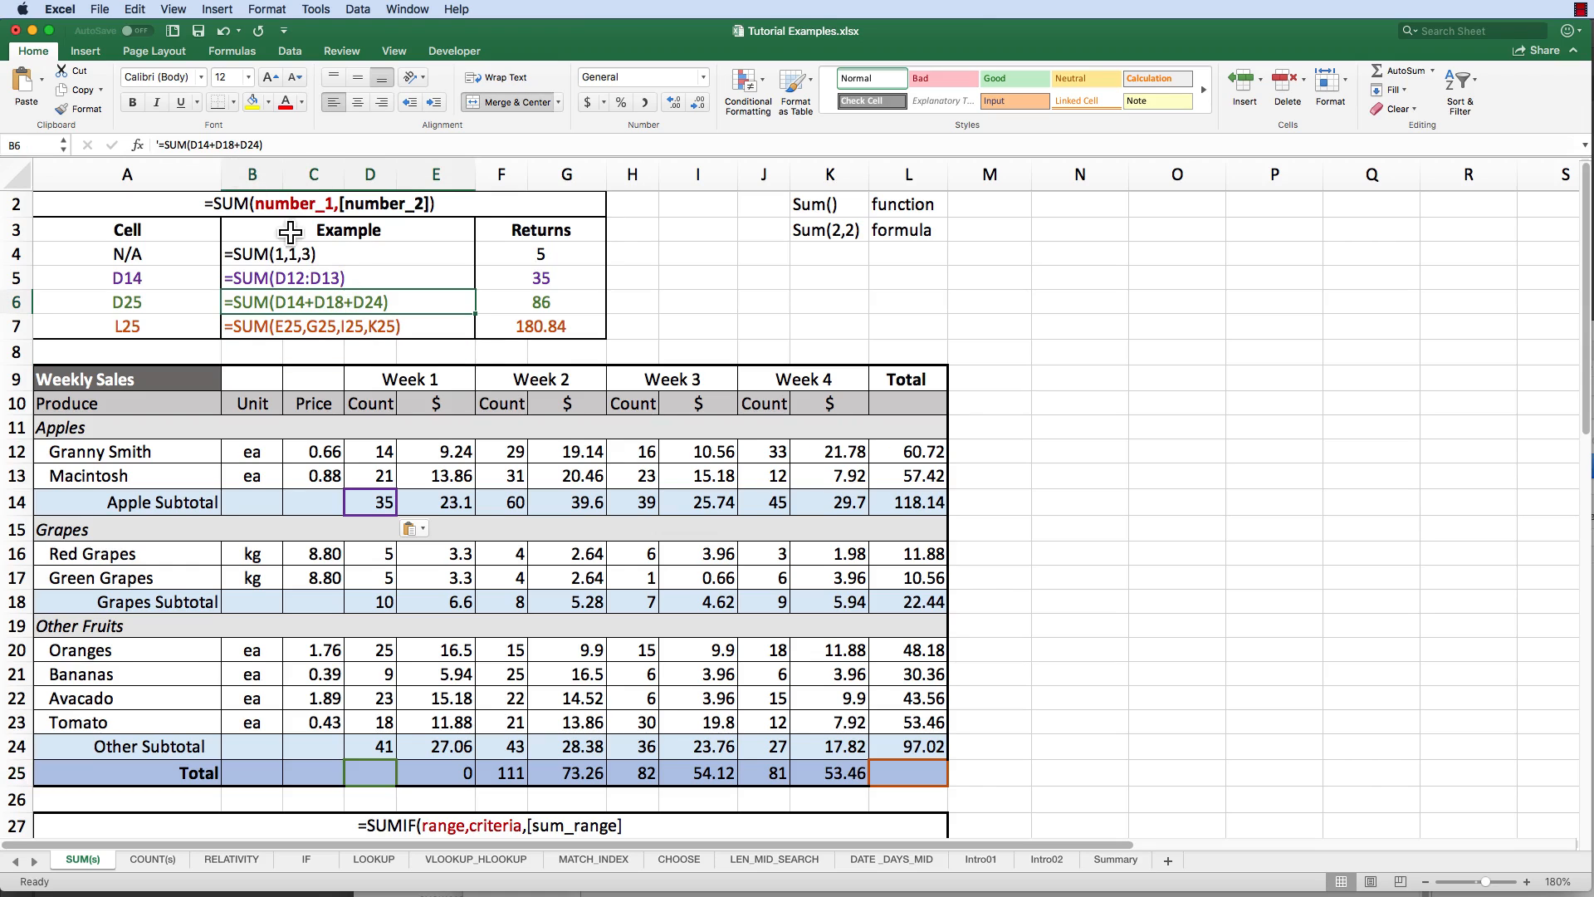
left_click_drag(264, 145, 183, 145)
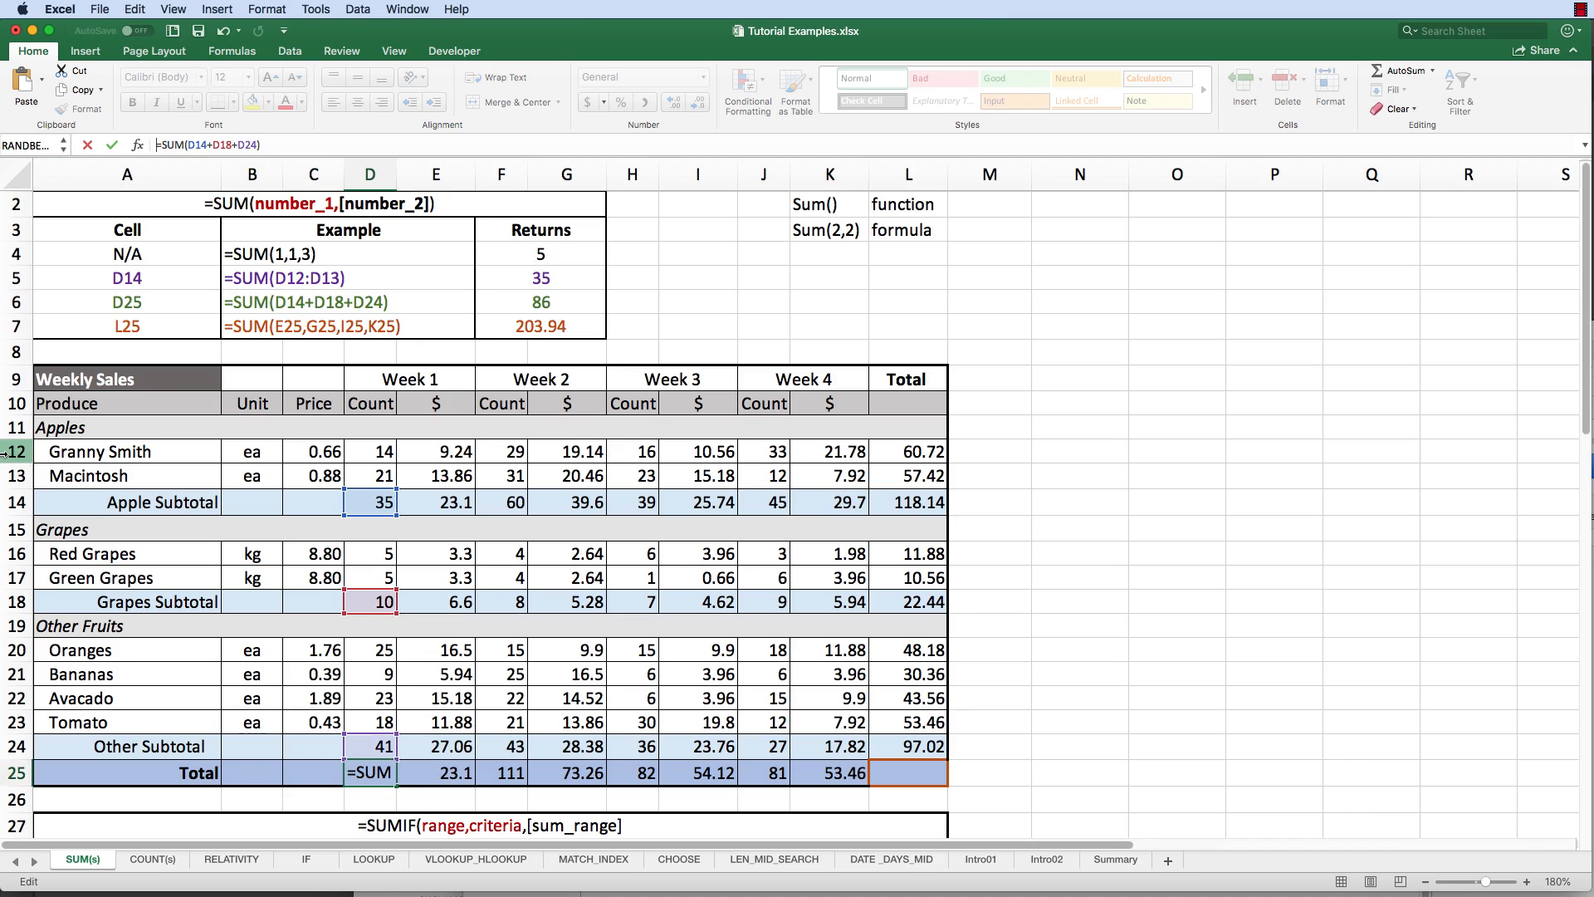
key("Return")
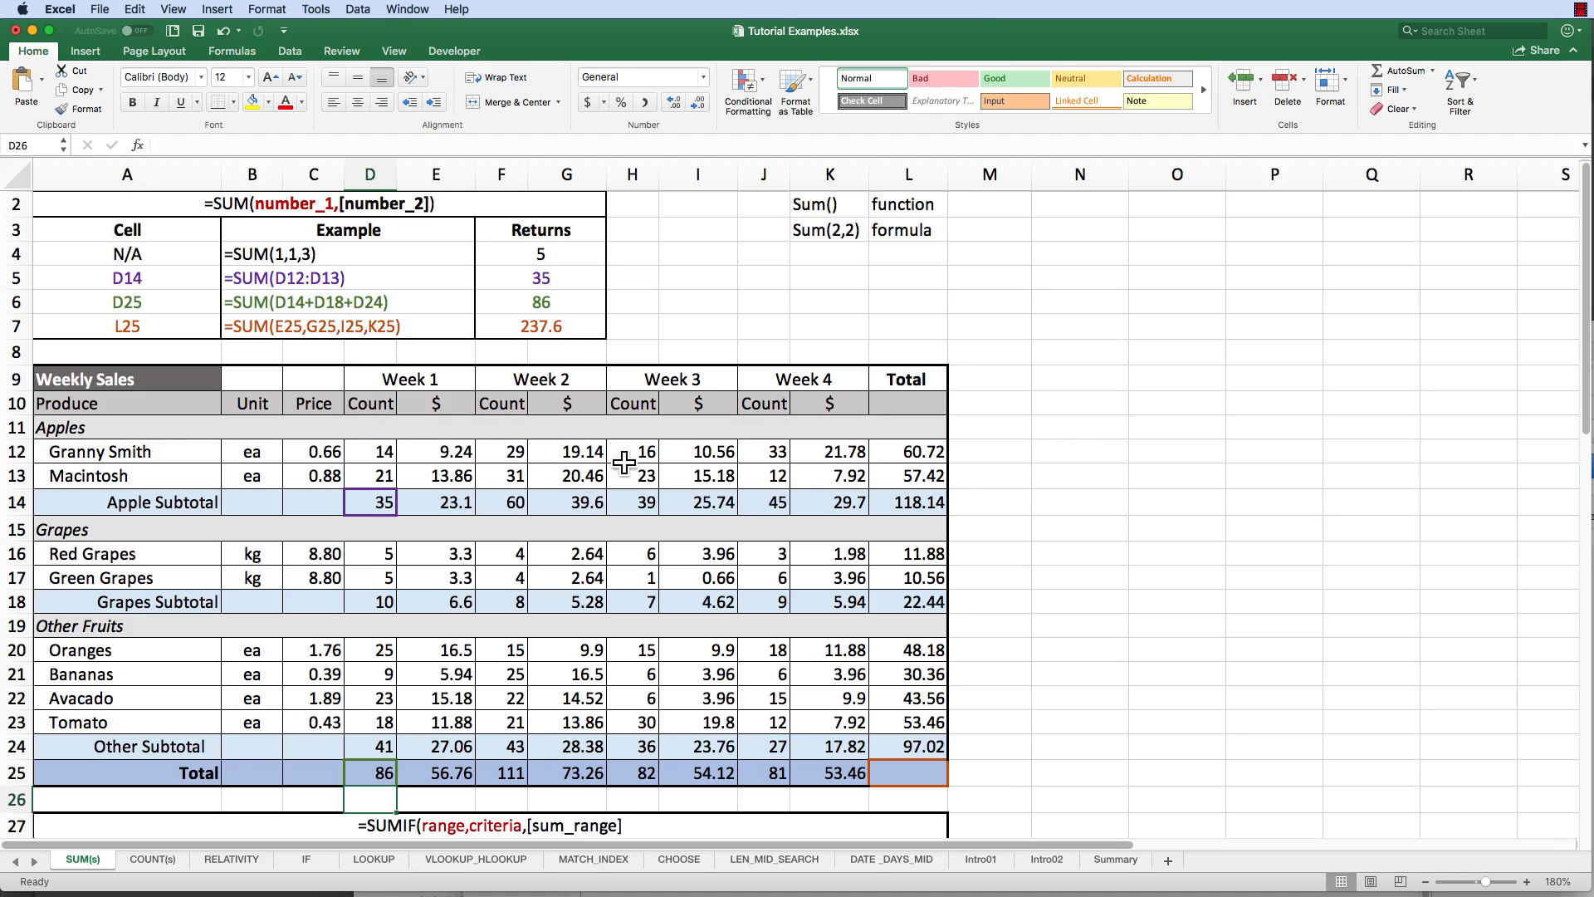
Step: Examine the L25 example formula =SUM(E25,G25,I25,K25) and the weekly dollar totals in row 25 that it references
left_click(897, 772)
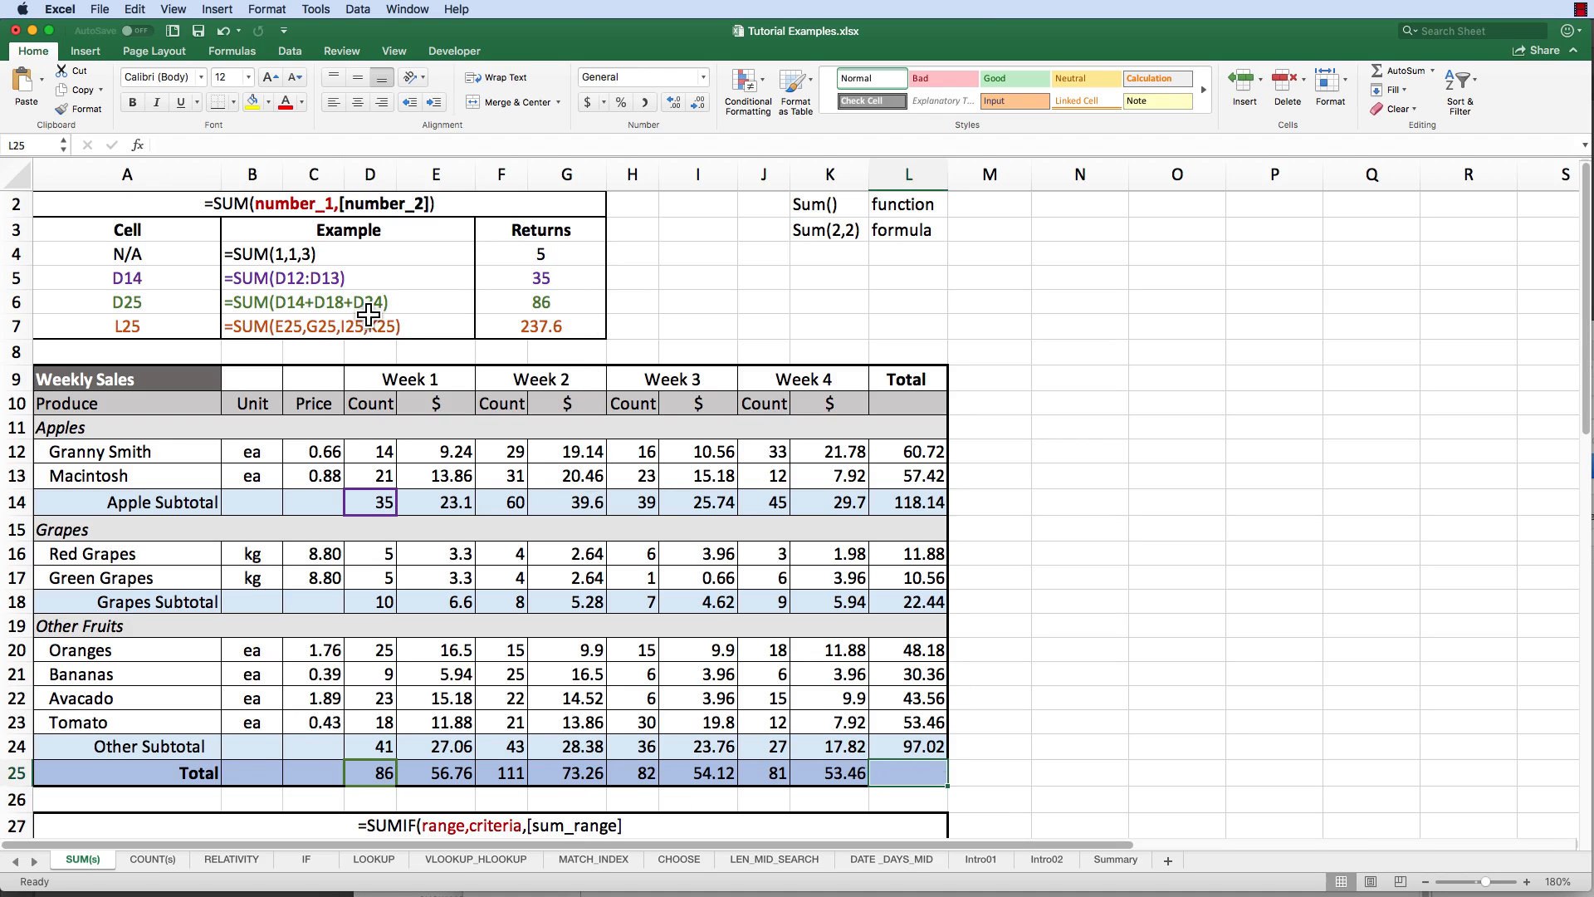
left_click(400, 337)
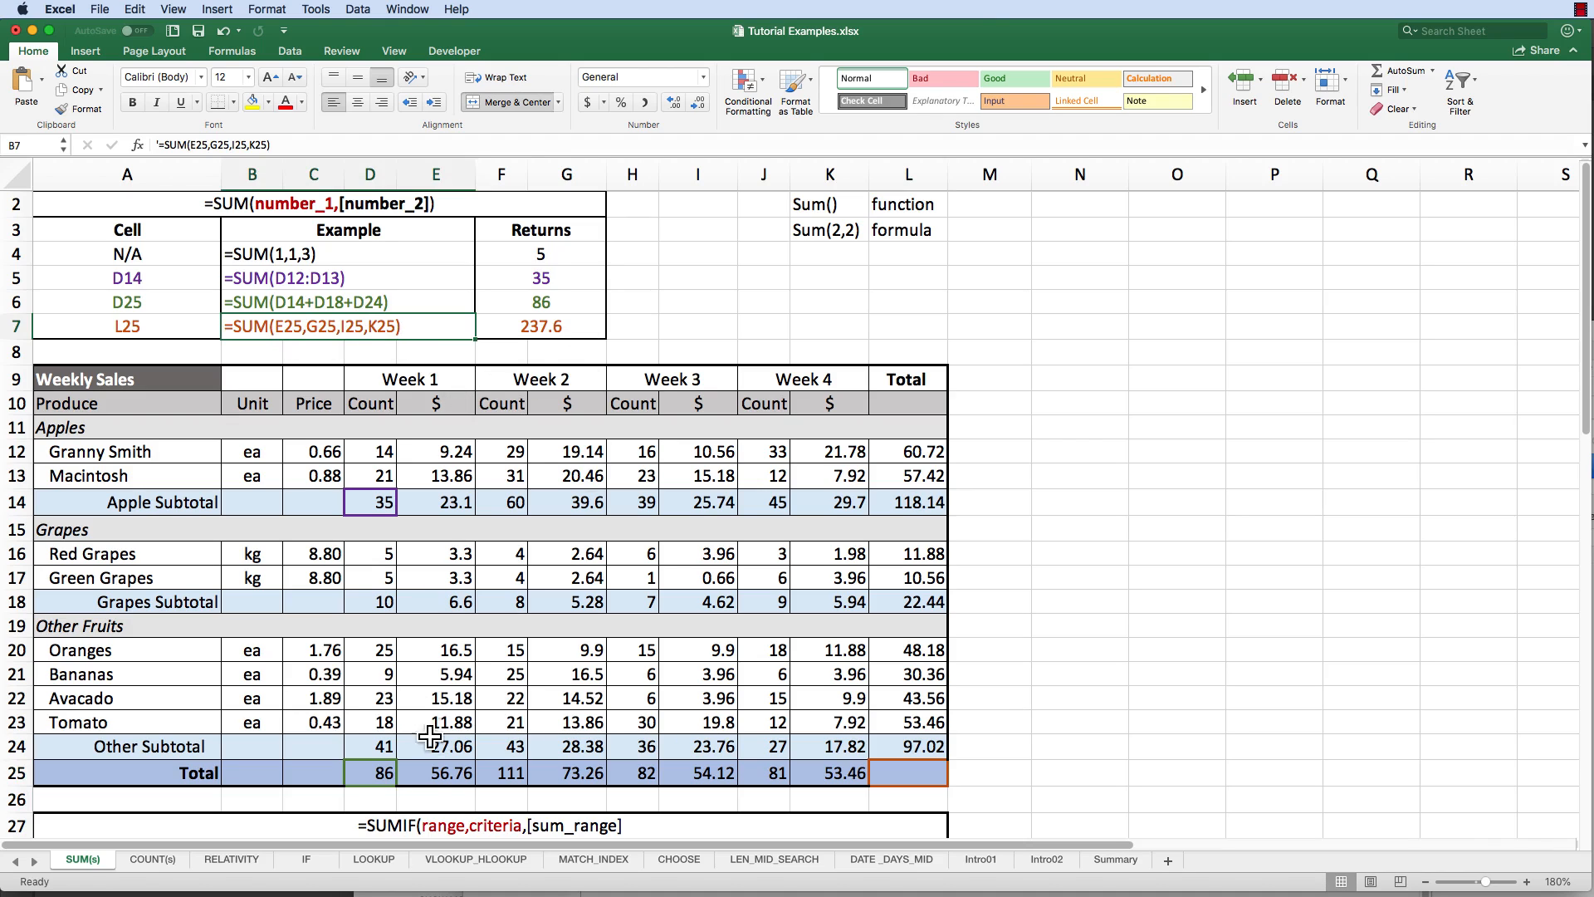
left_click(428, 774)
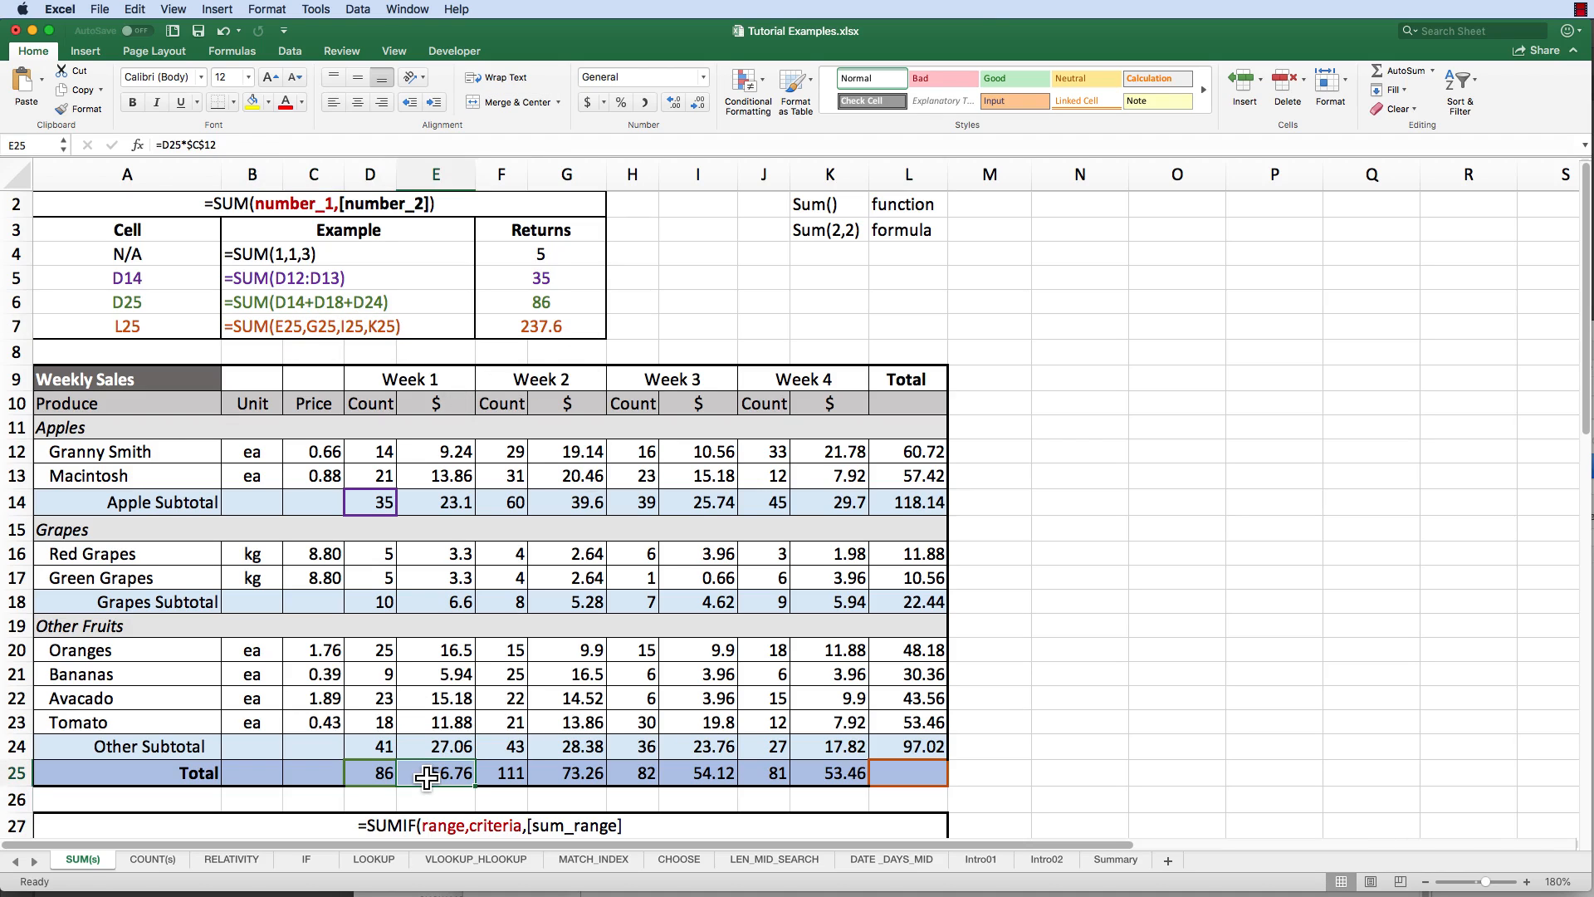
left_click(573, 774)
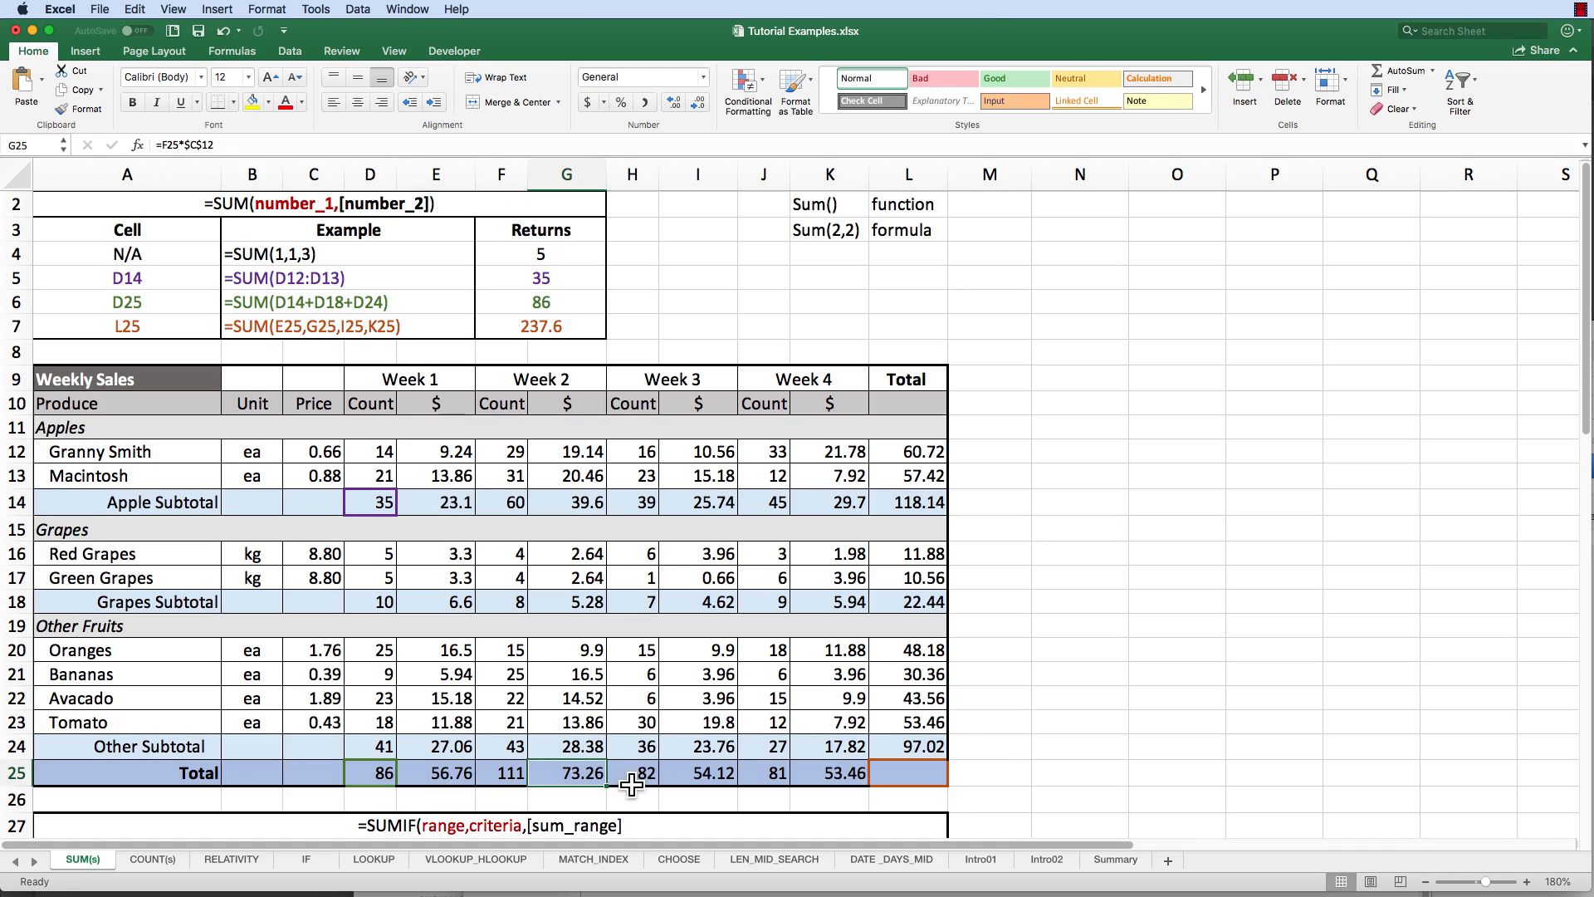
left_click(703, 775)
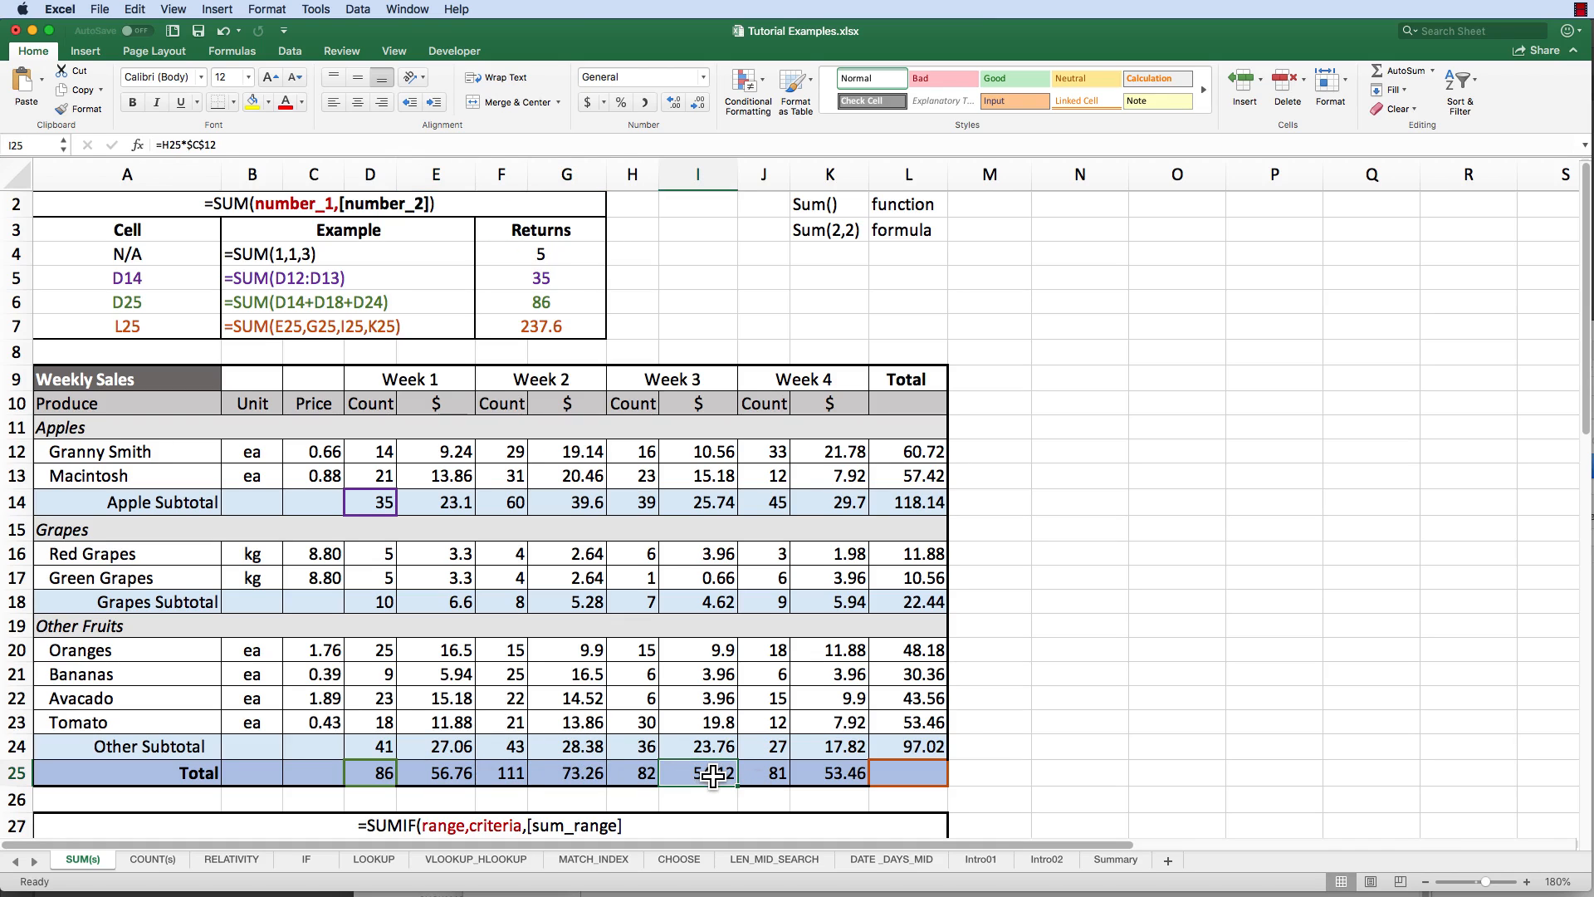
left_click(857, 776)
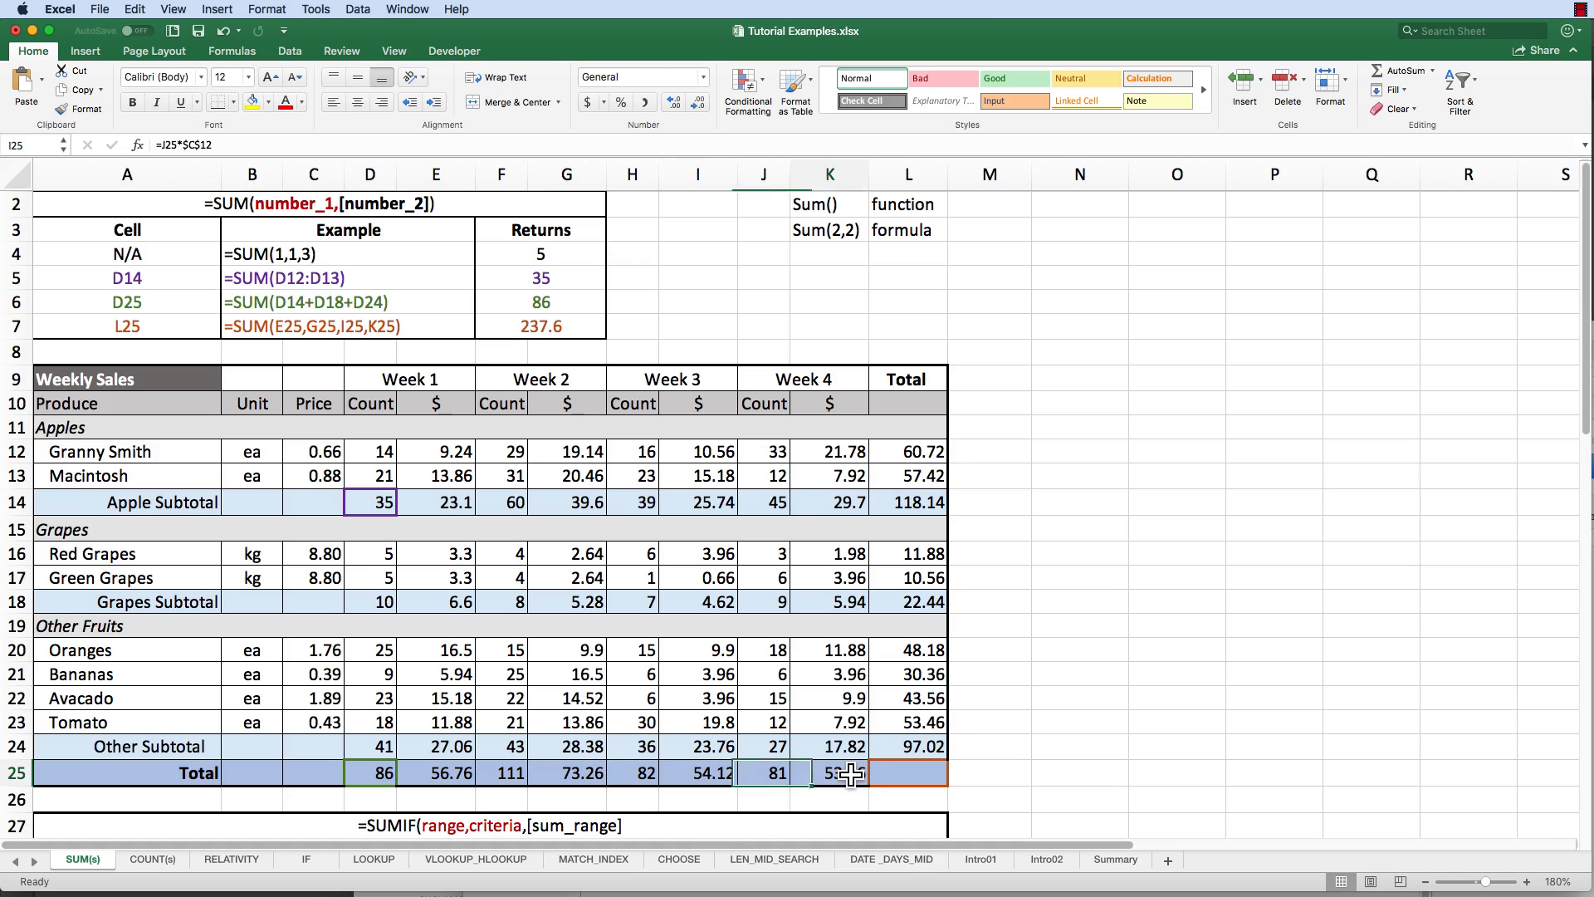
Step: Copy the example formula =SUM(E25,G25,I25,K25) from the reference table into L25, the grand total
left_click(425, 327)
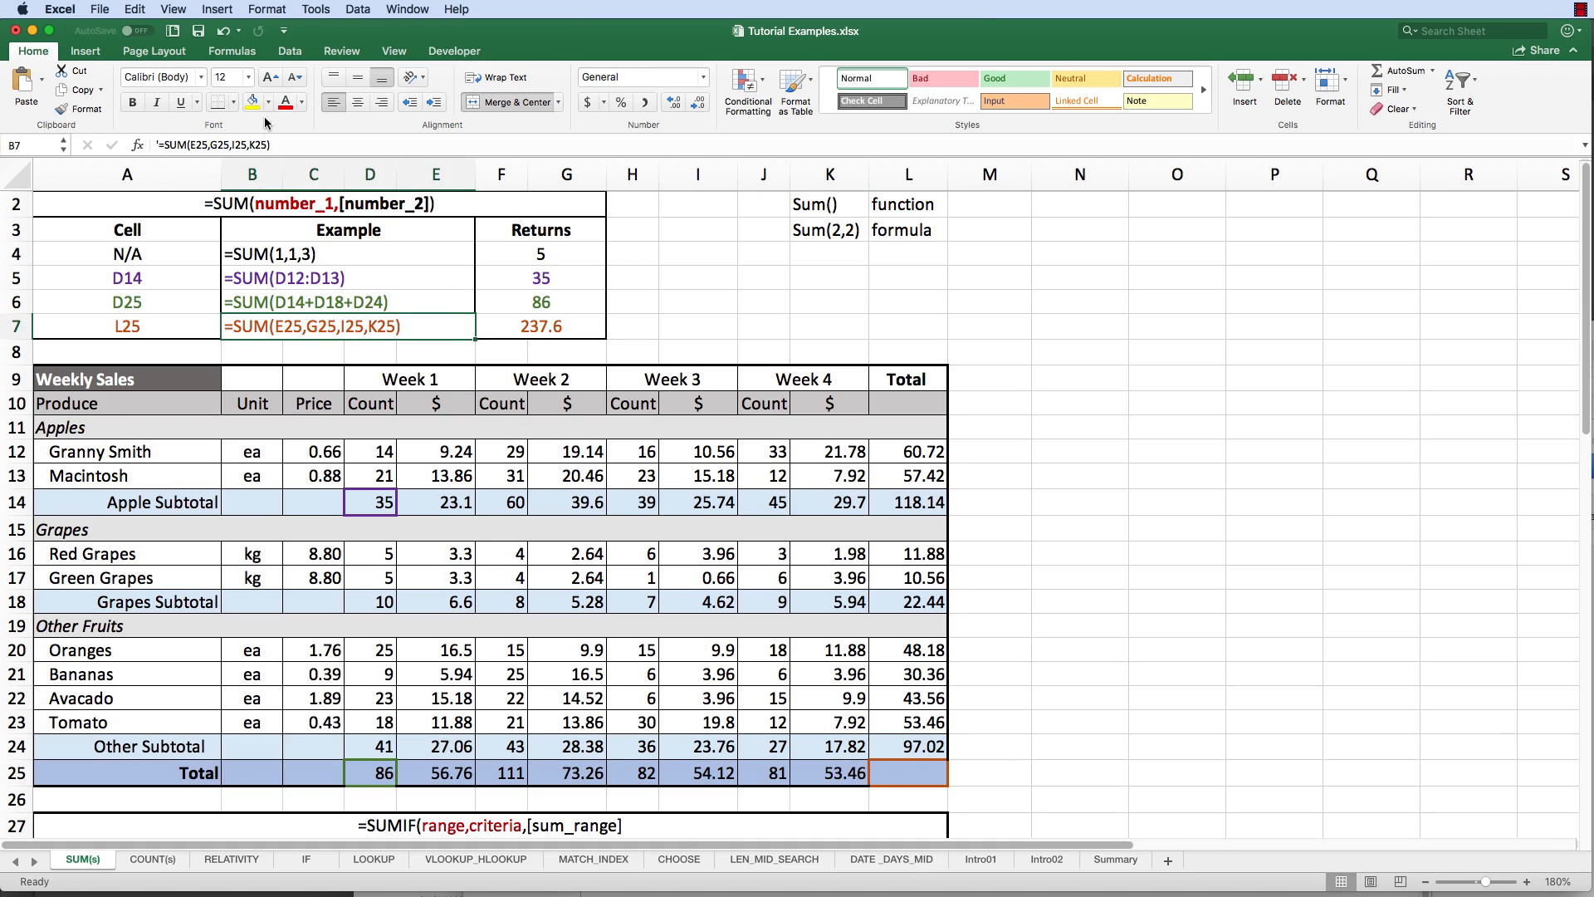
left_click_drag(272, 147, 176, 136)
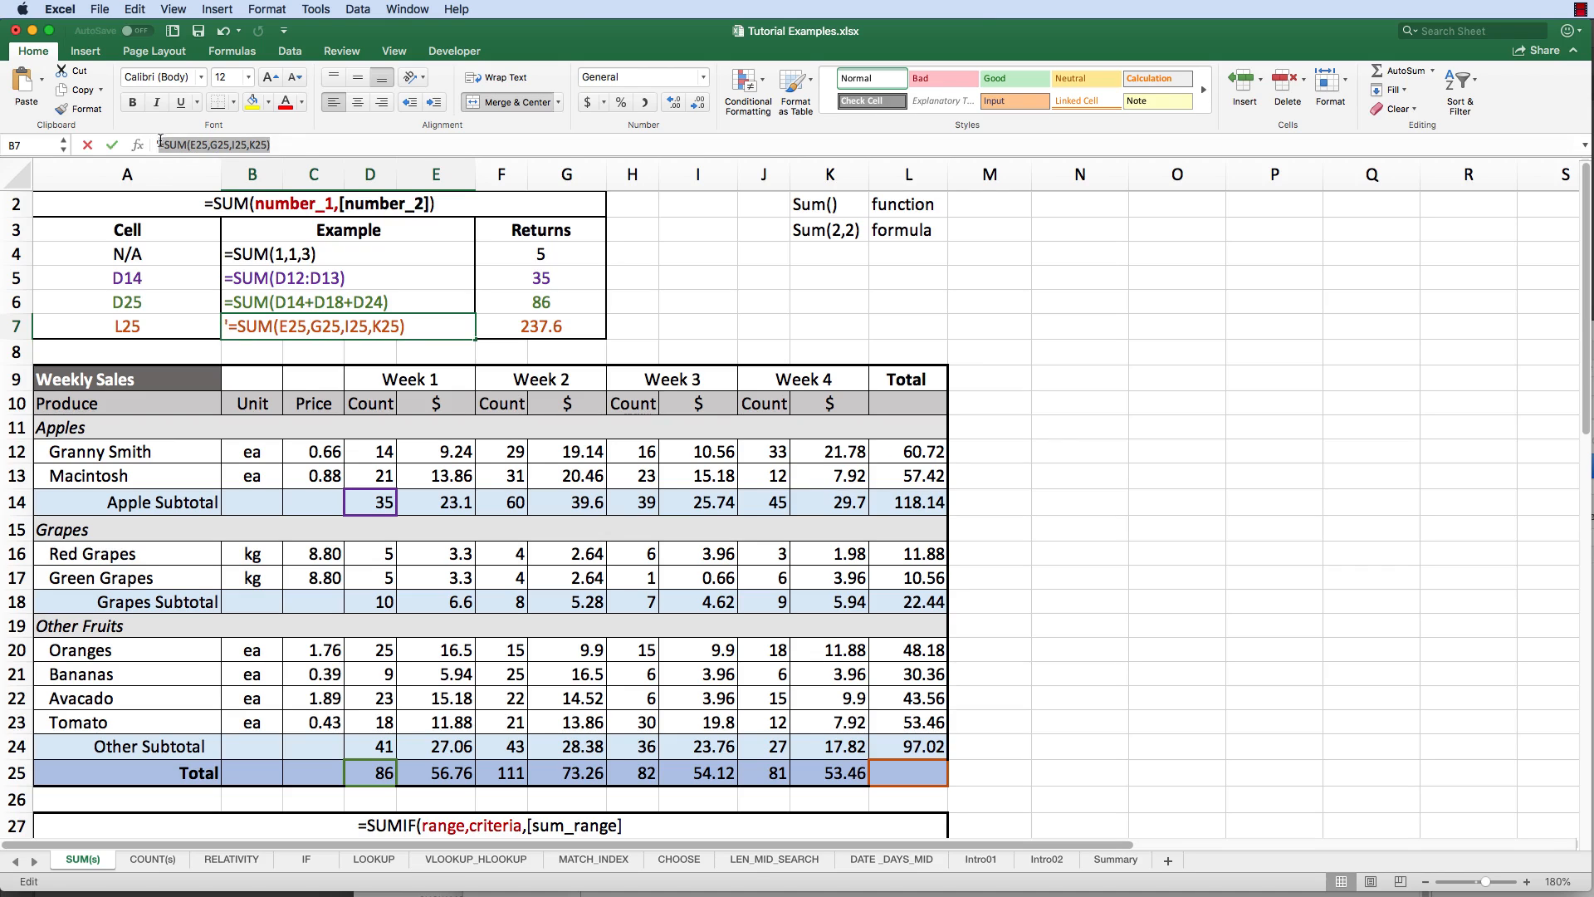
key("super+c")
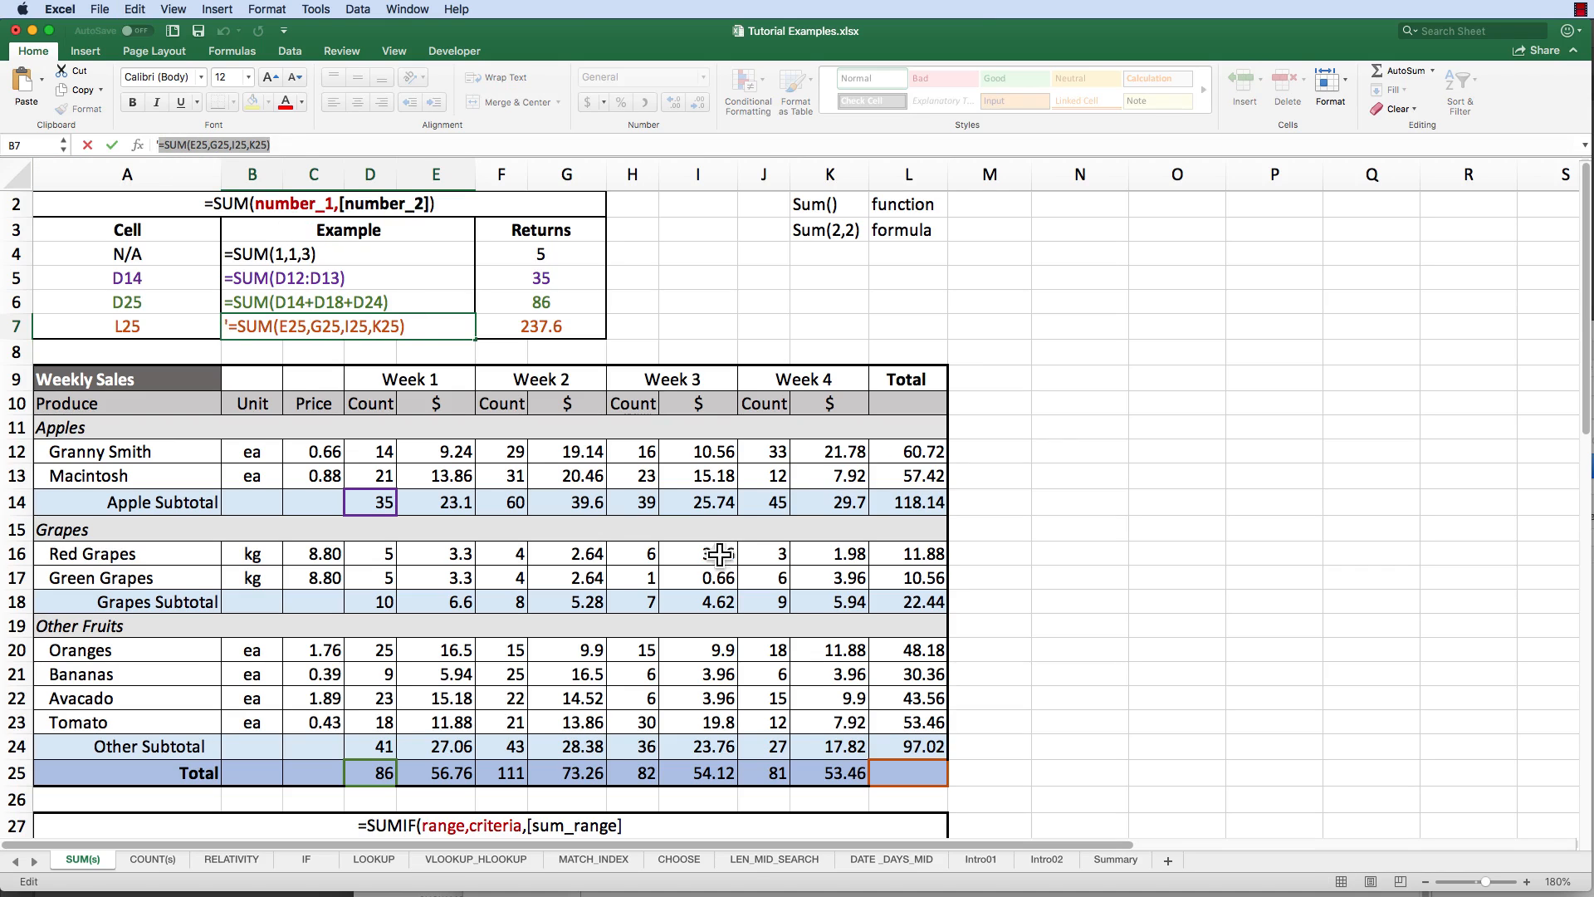
left_click(897, 768)
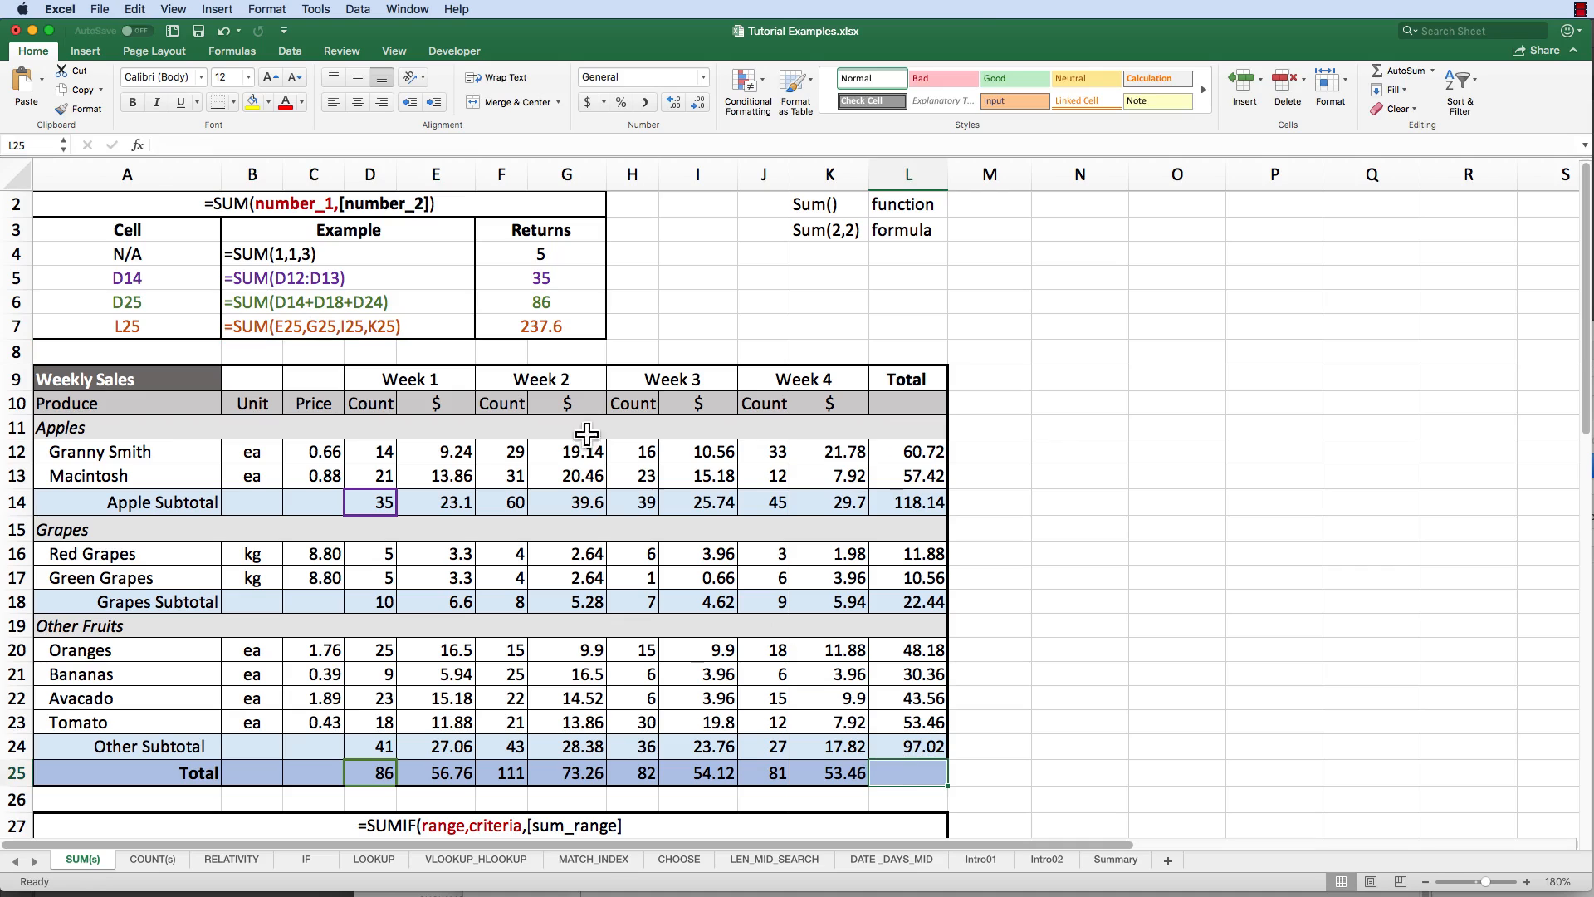
left_click(210, 146)
key("super+v")
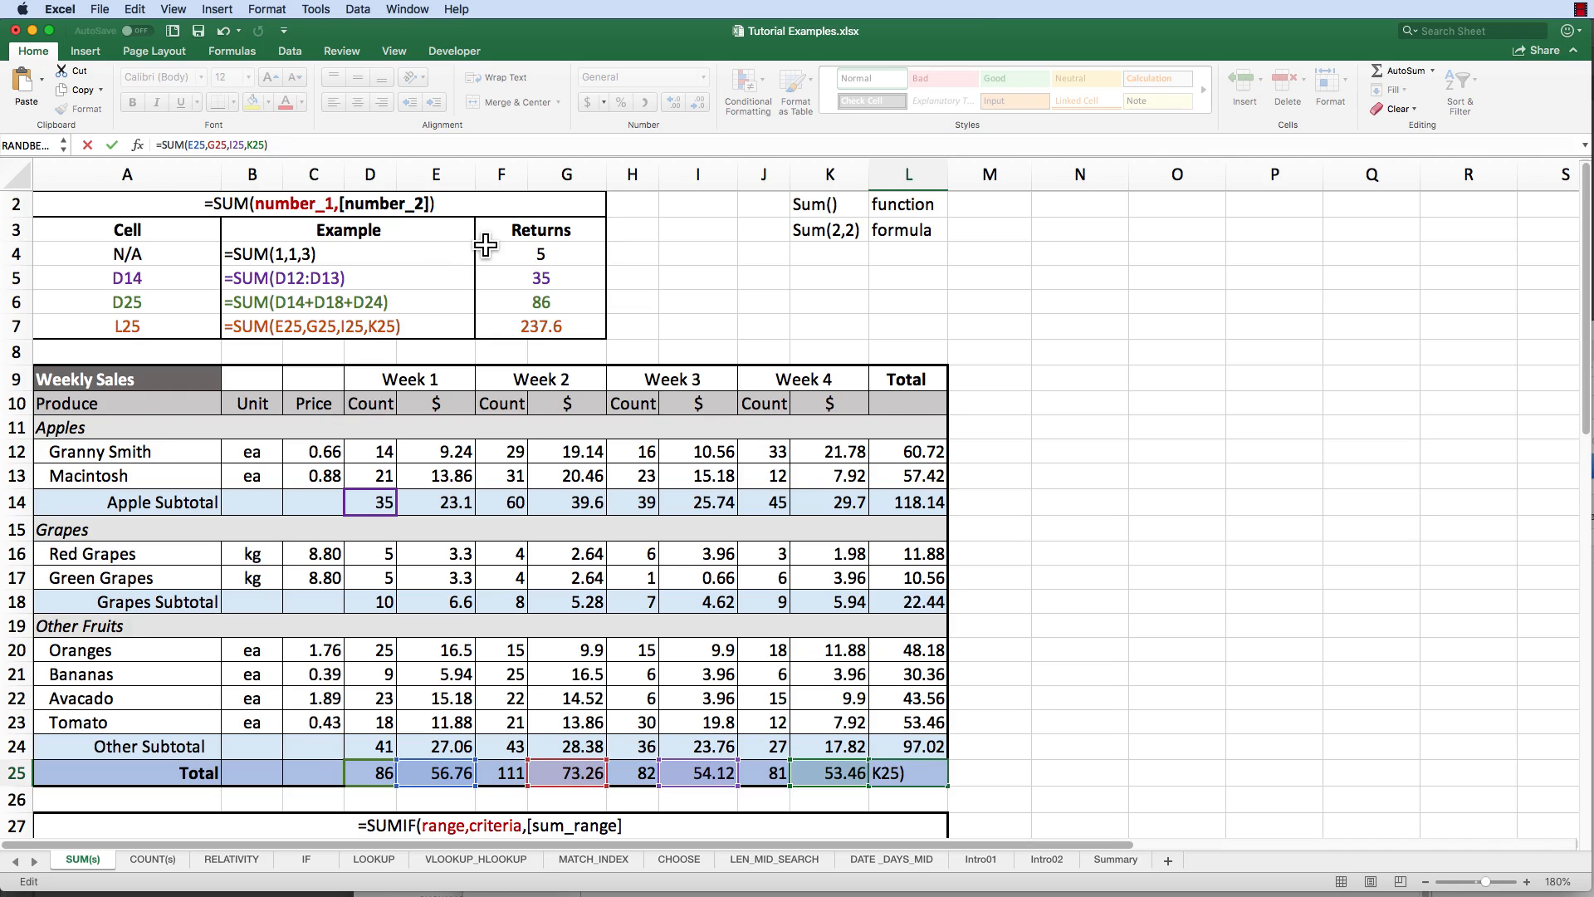
key("Return")
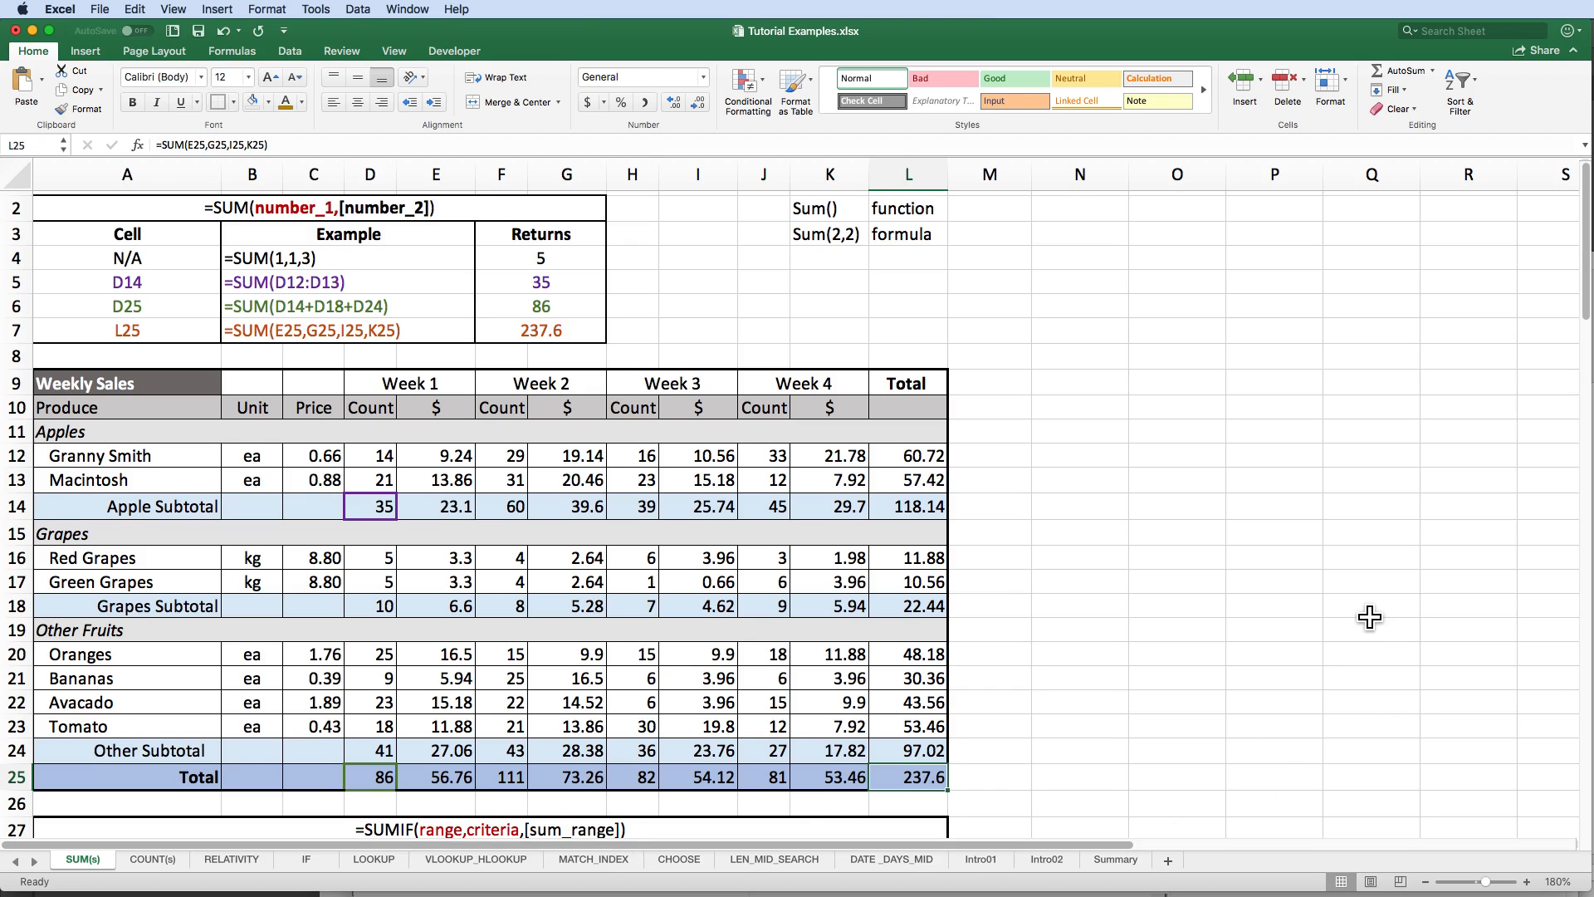
Step: Review the SUMIF syntax table against the sales data, checking the Unit range B12:B23 and the "kg" criterion in B16
scroll(1370, 618, "down", 10)
scroll(1370, 617, "up", 3)
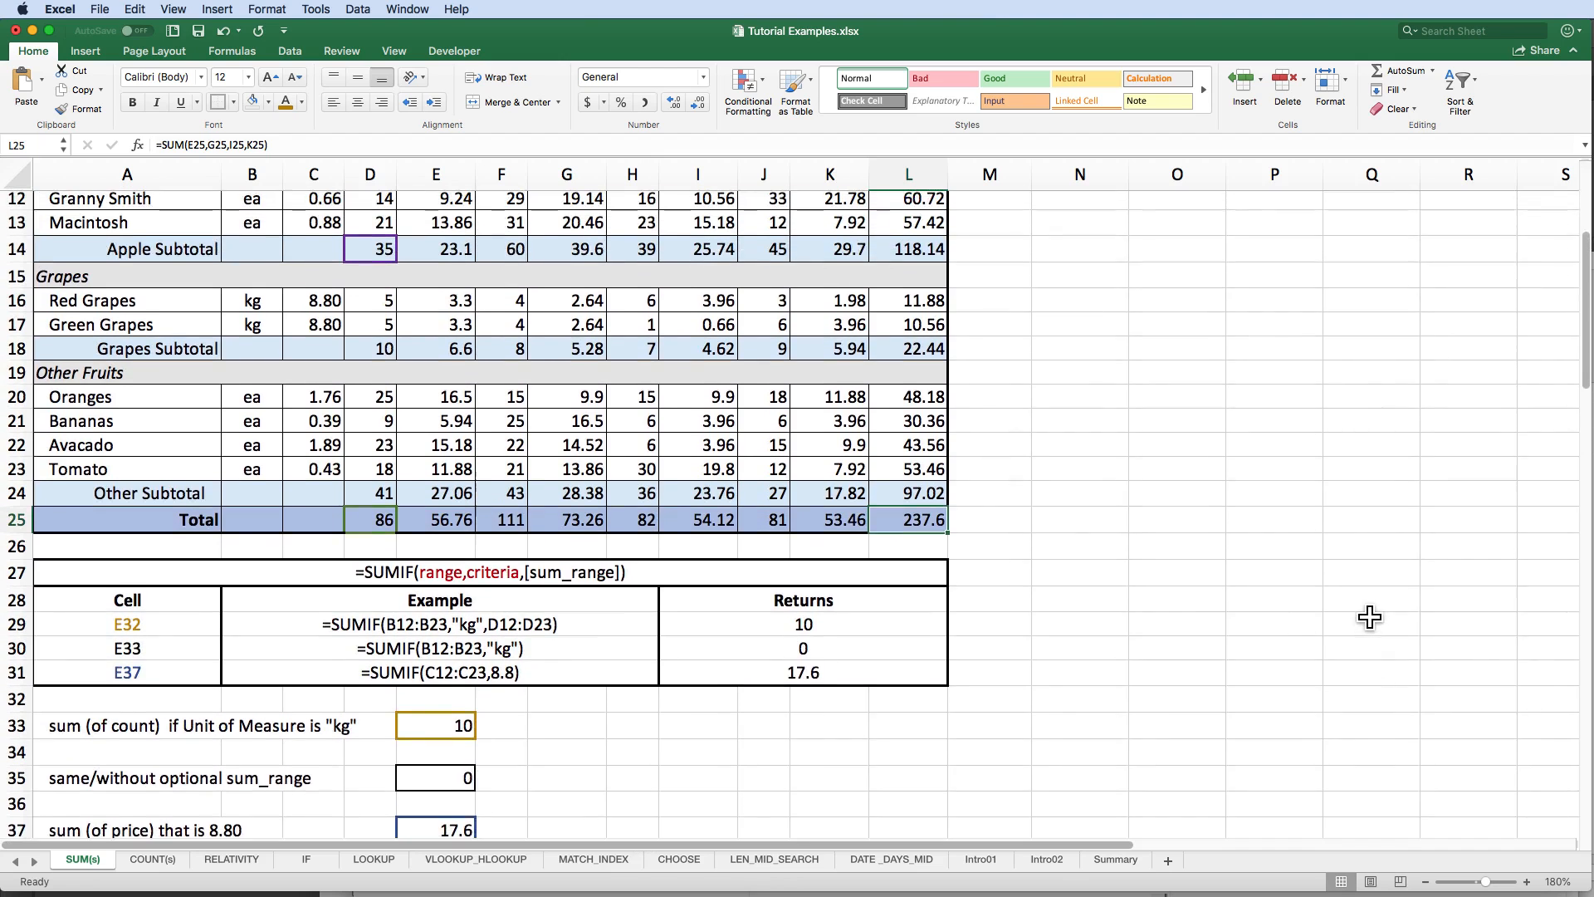
scroll(1370, 617, "up", 1)
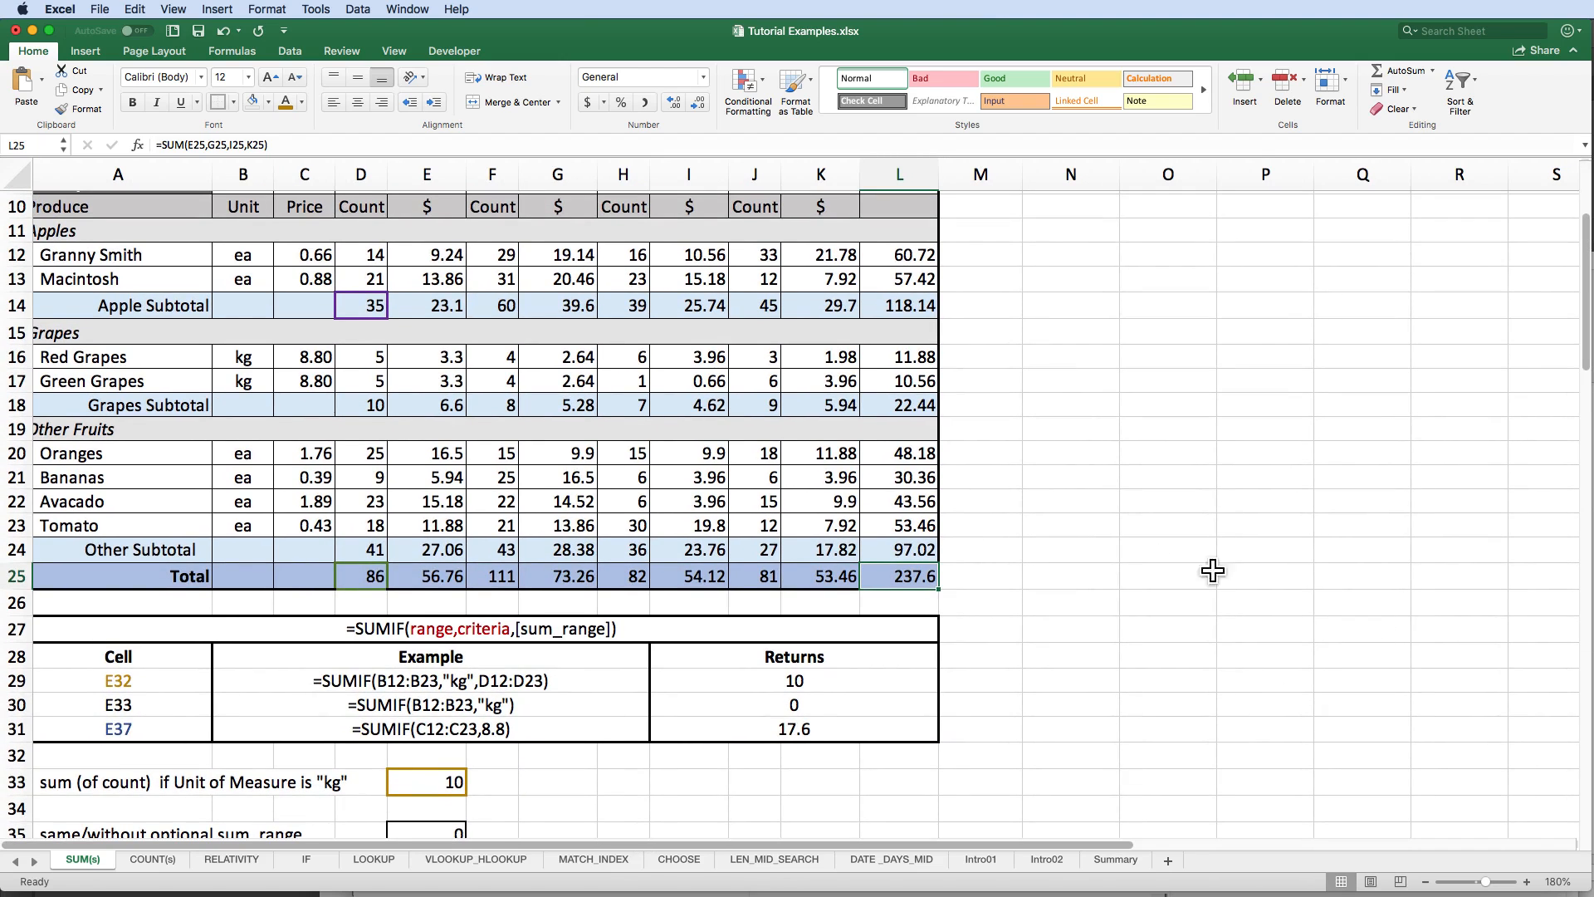
scroll(1148, 558, "up", 3)
scroll(1147, 558, "down", 3)
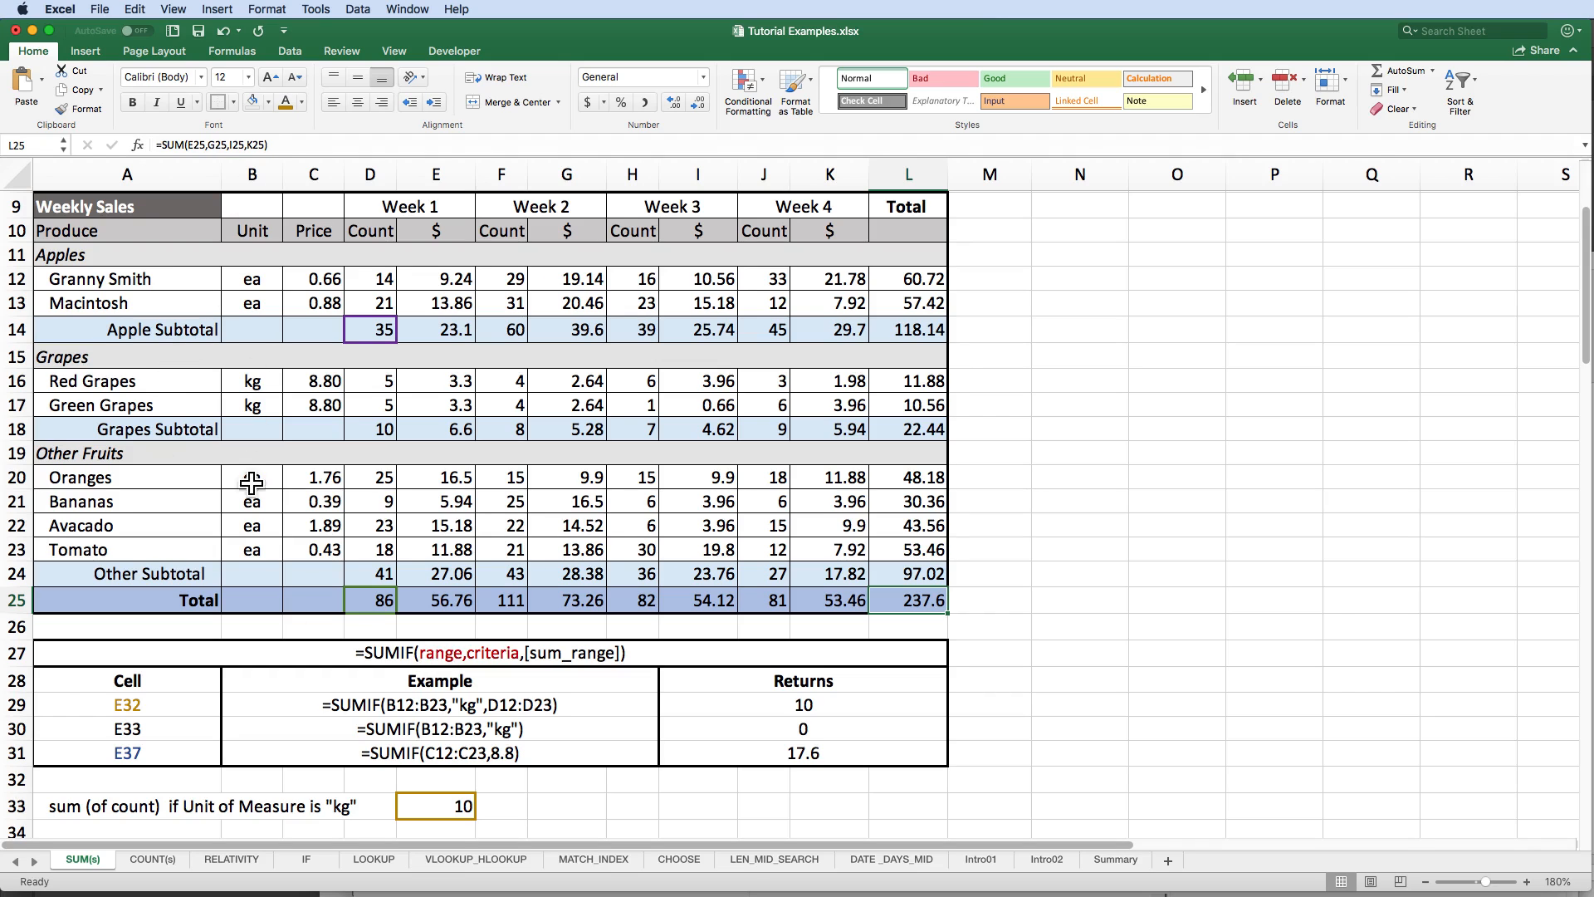
left_click_drag(243, 281, 262, 554)
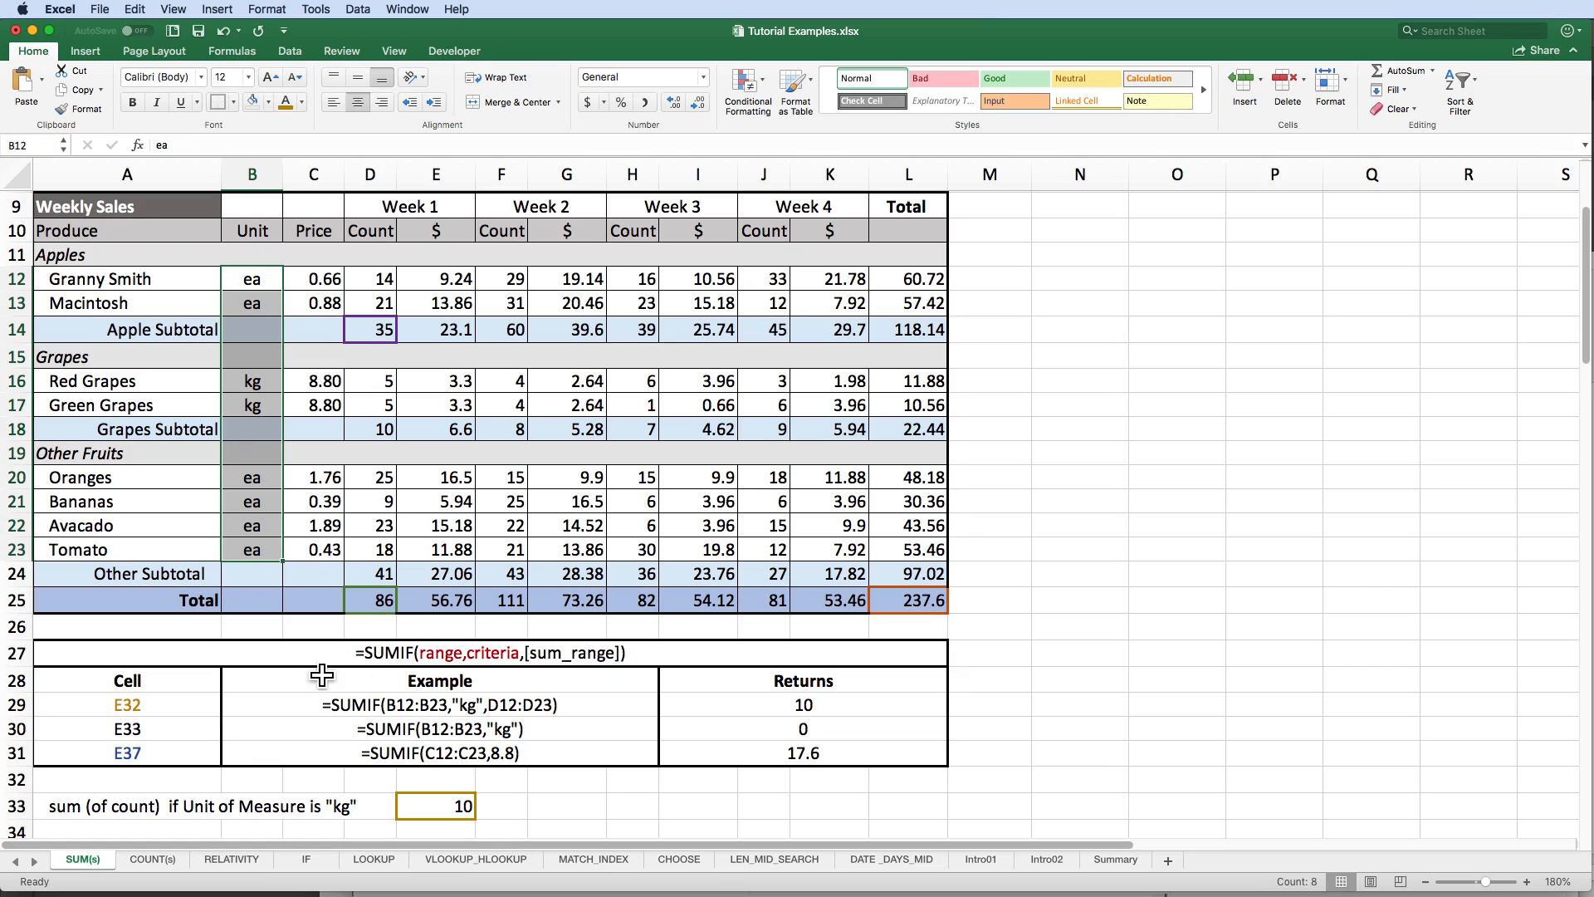
left_click(244, 384)
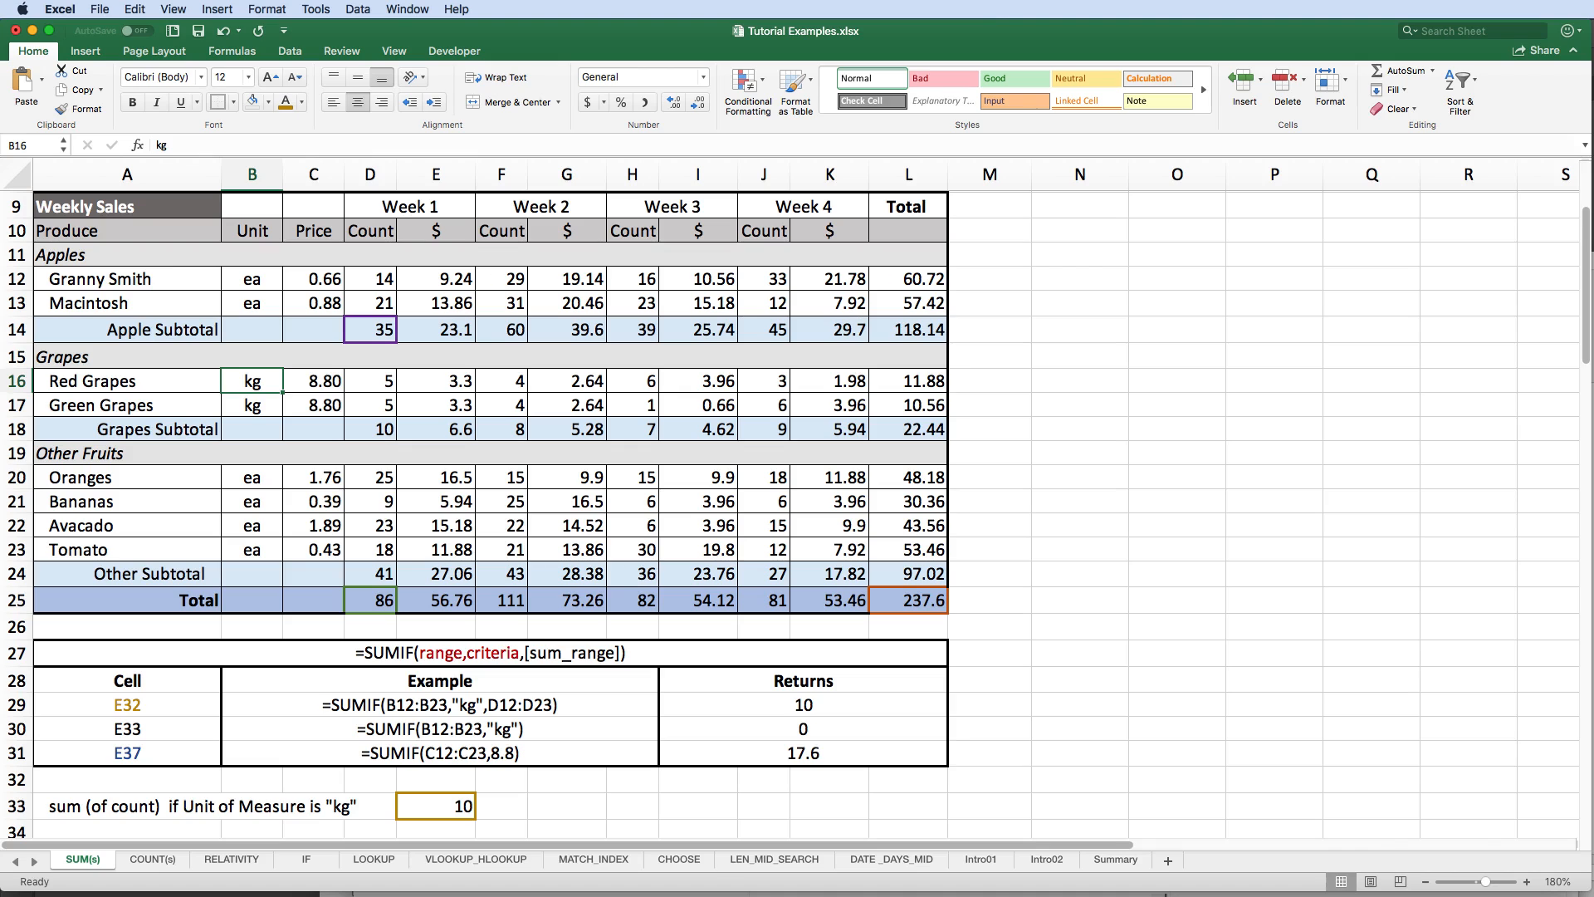
Step: Trace the example =SUMIF(B12:B23,"kg",D12:D23) through its unit range, criterion, count range, Returns cell and matching counts in D16 and D17
left_click(322, 712)
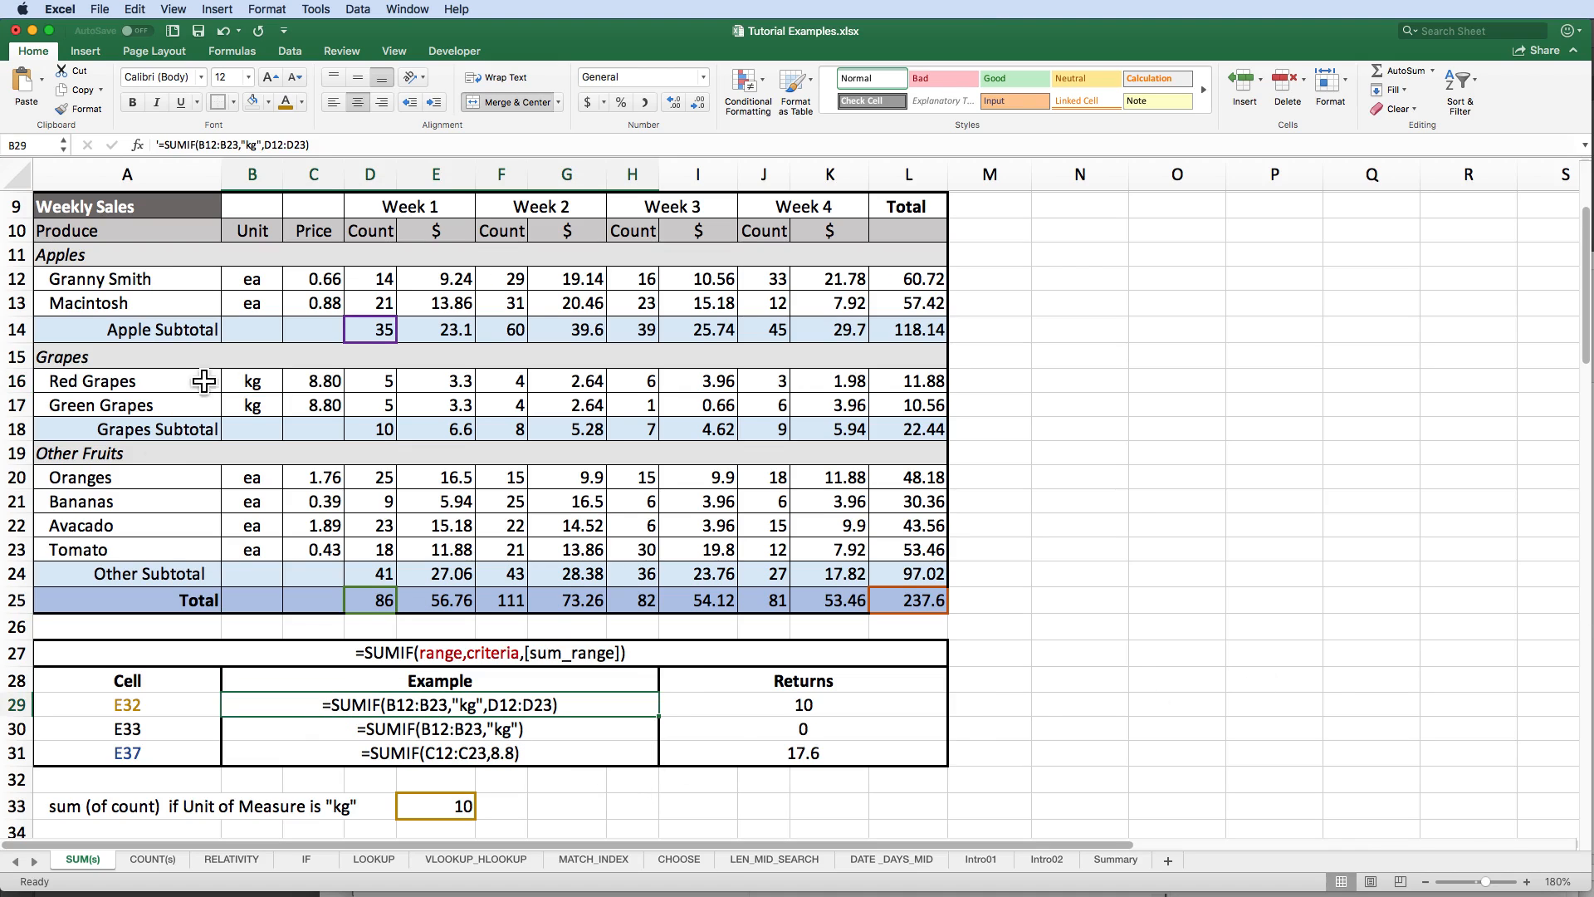
left_click(252, 278)
left_click_drag(251, 278, 256, 551)
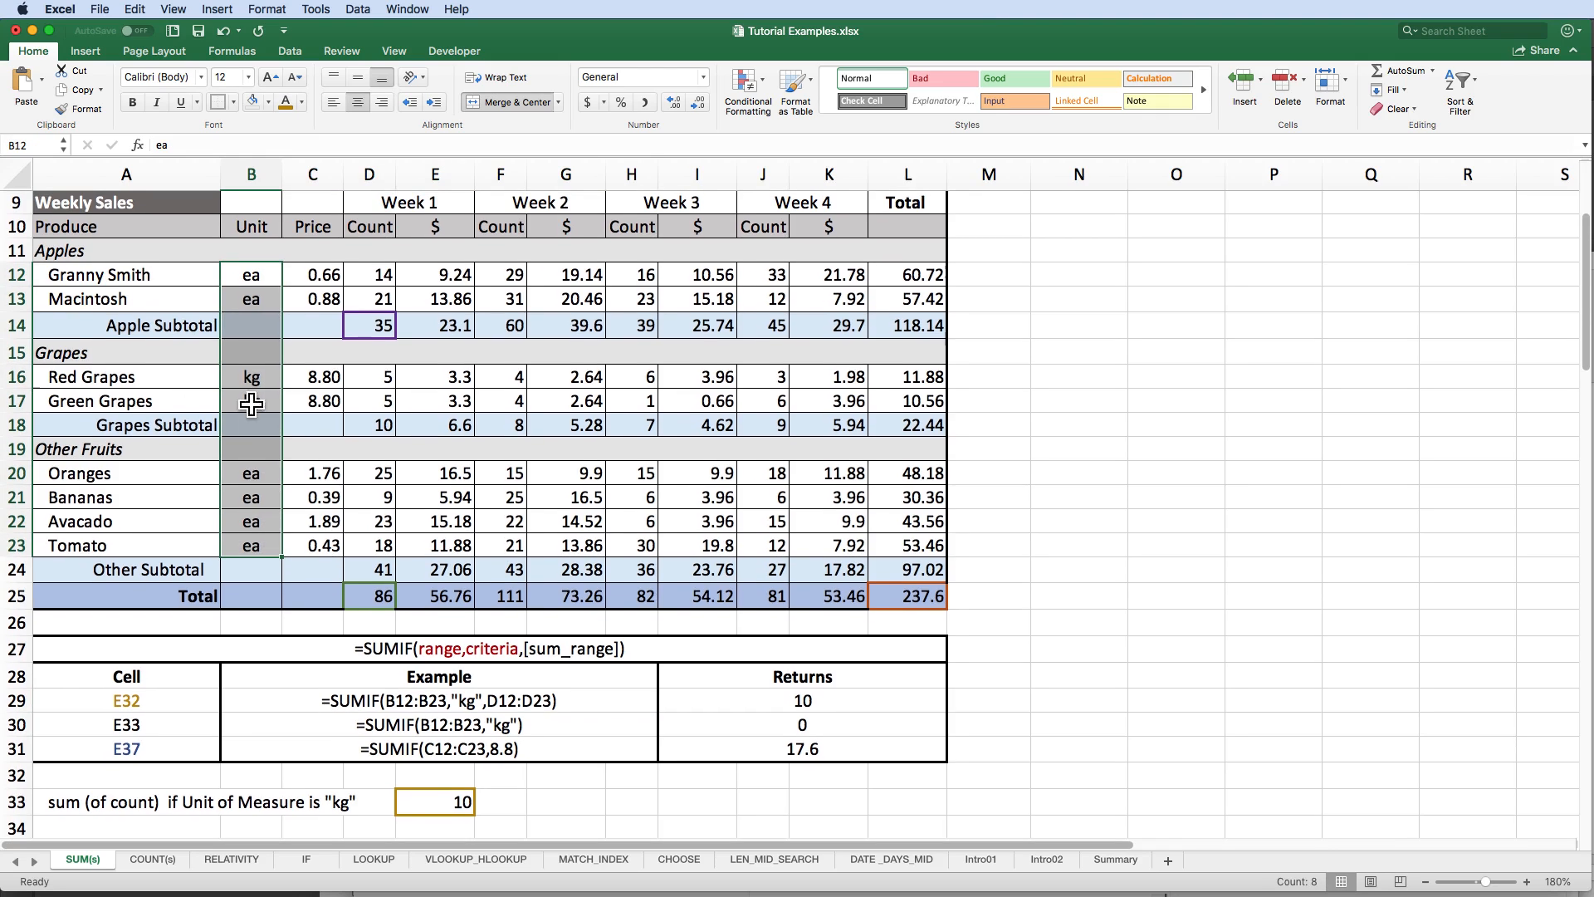
left_click(247, 378)
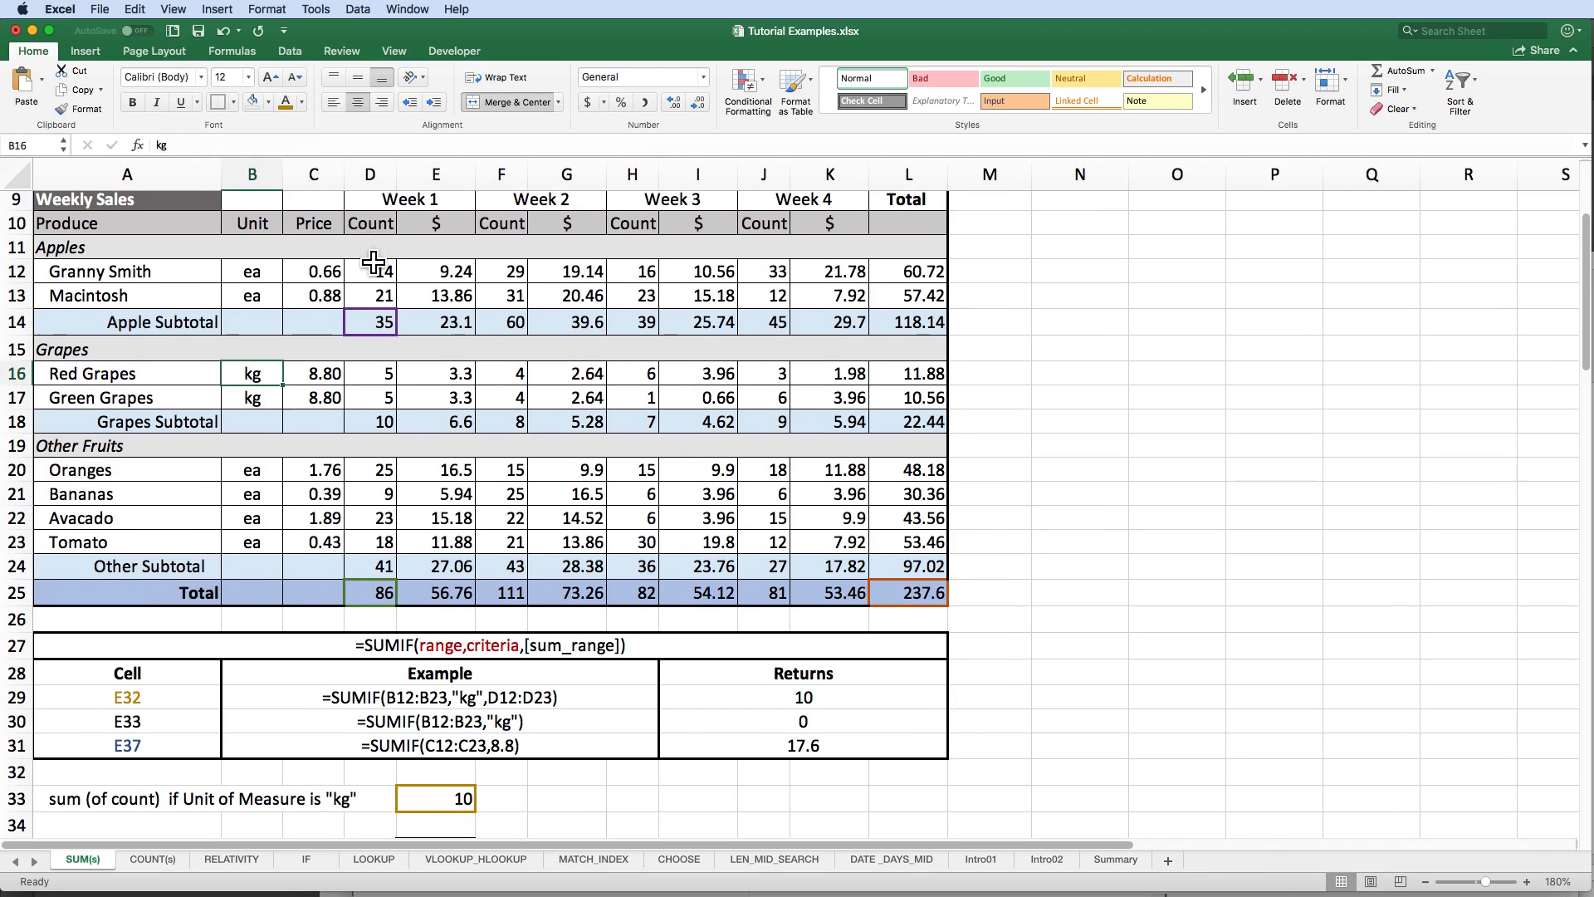
left_click_drag(374, 263, 373, 546)
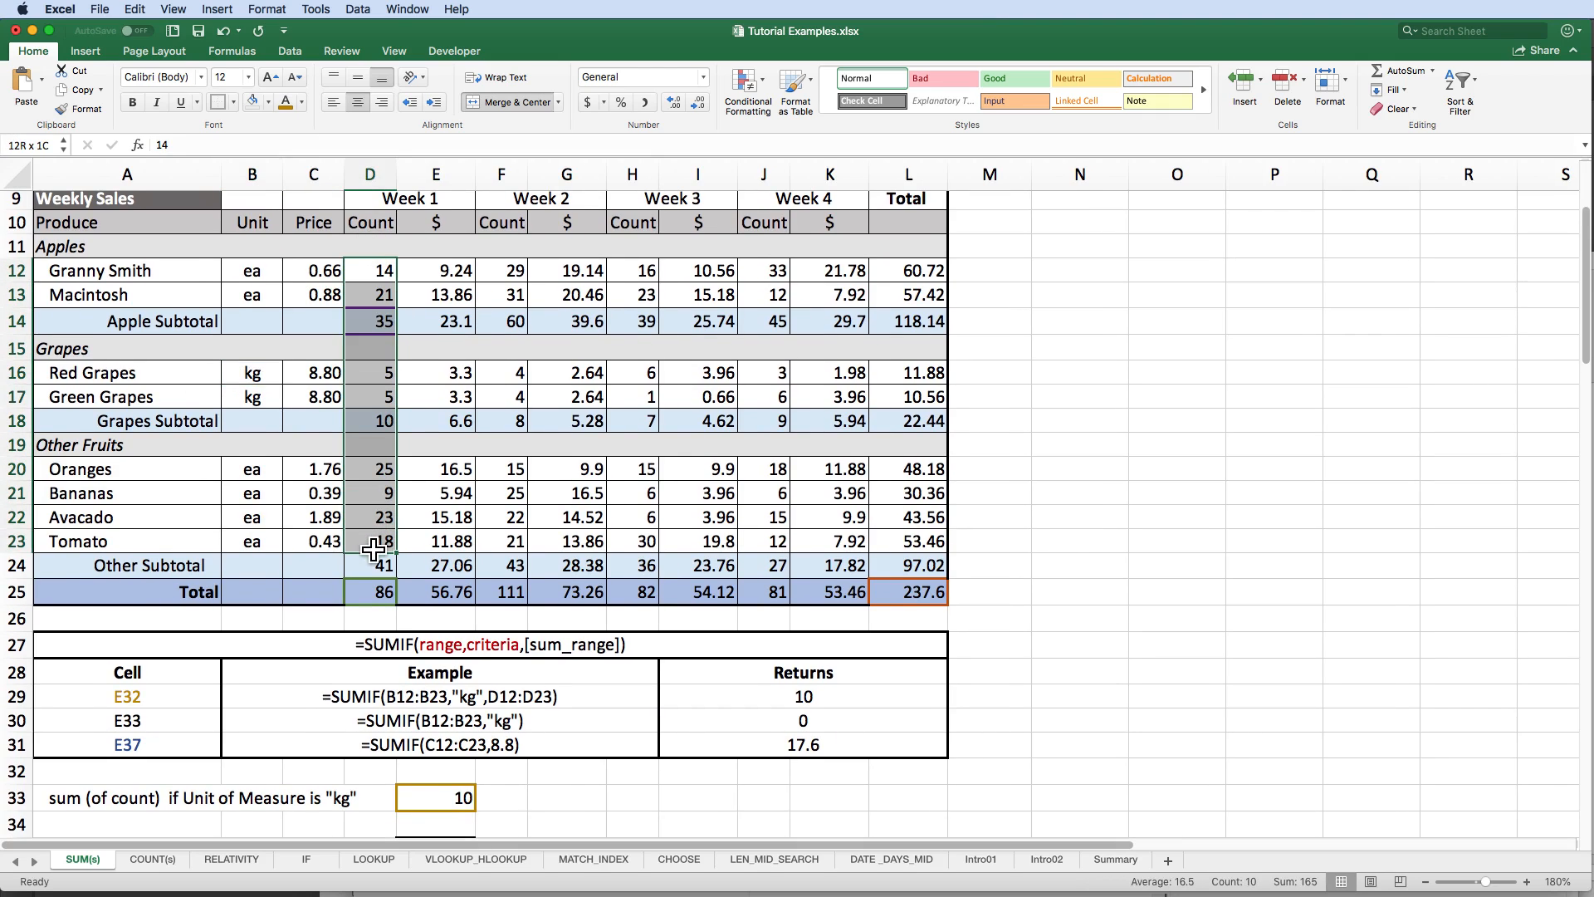
scroll(374, 549, "down", 1)
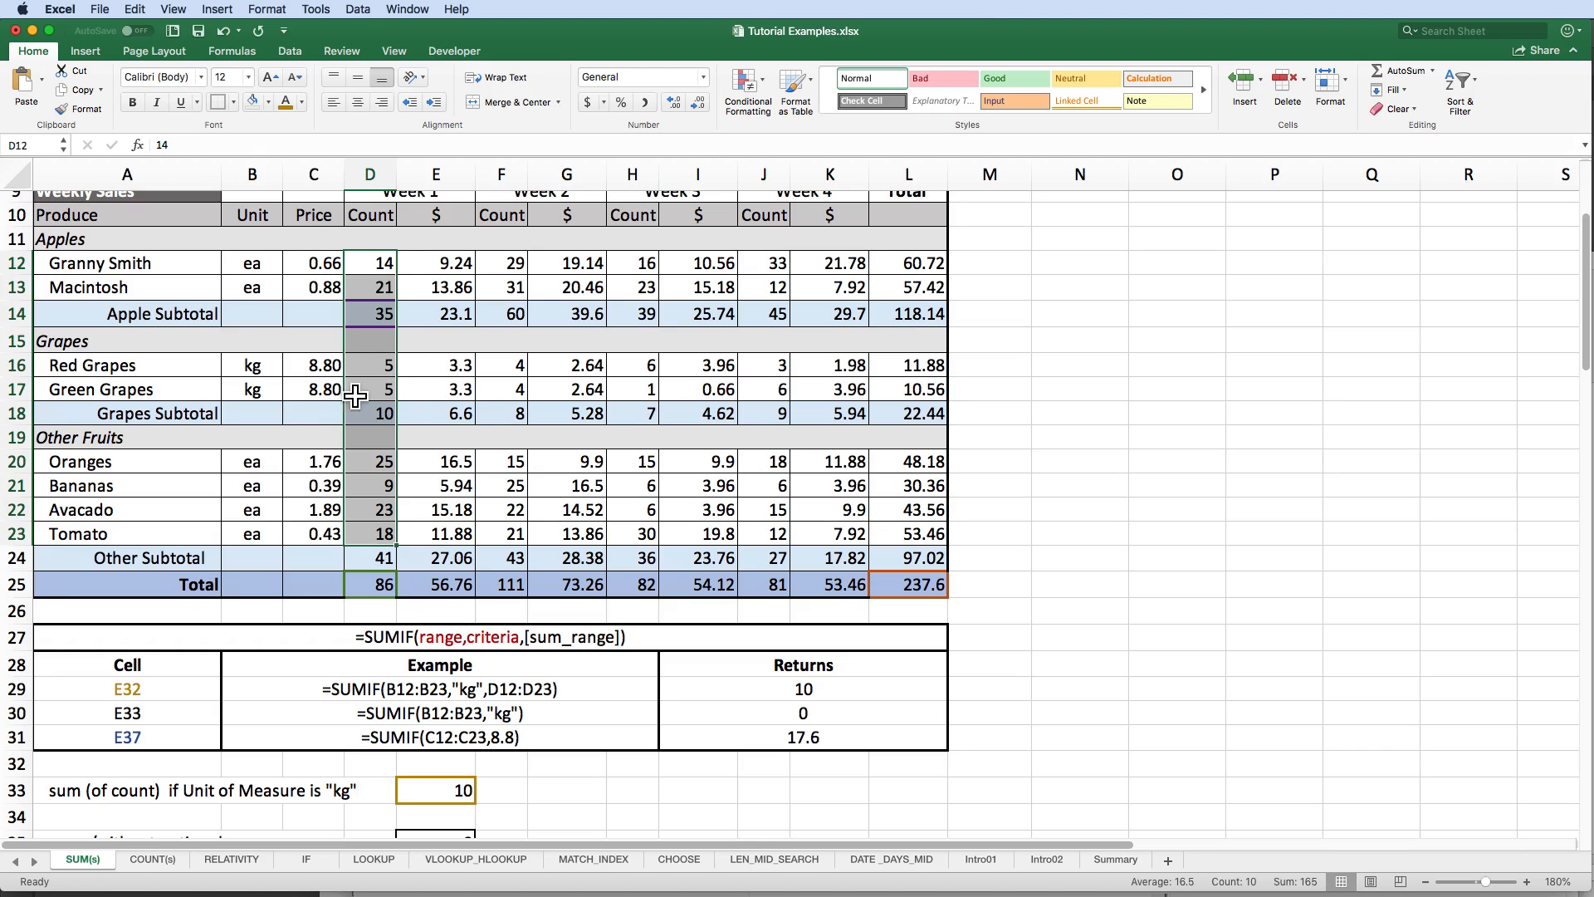
left_click(772, 694)
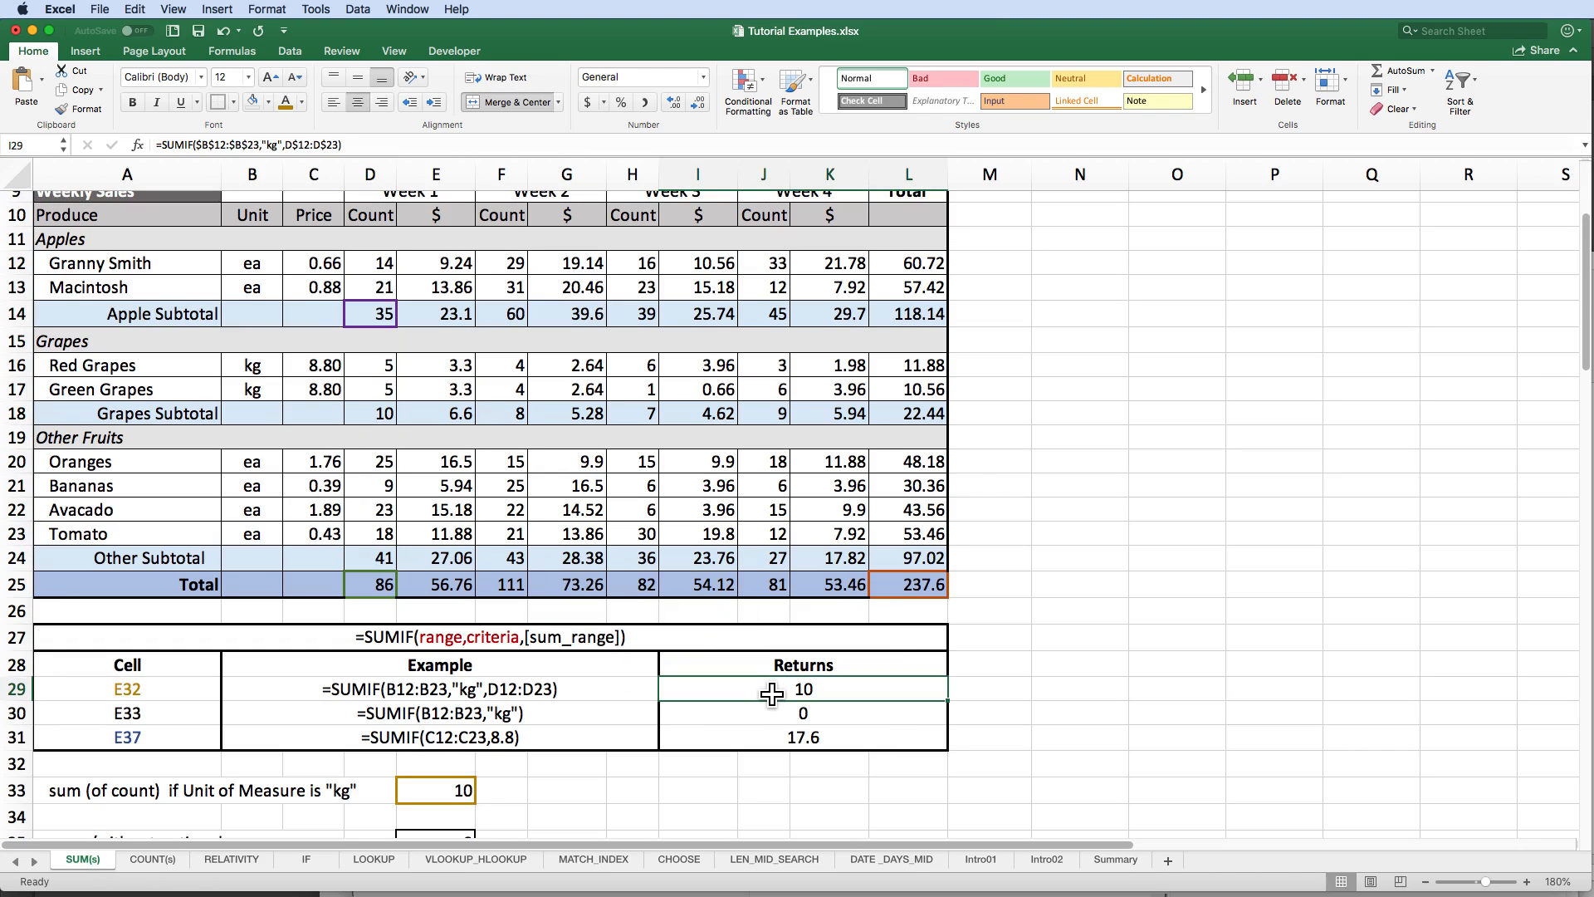
left_click(373, 367)
left_click(371, 394)
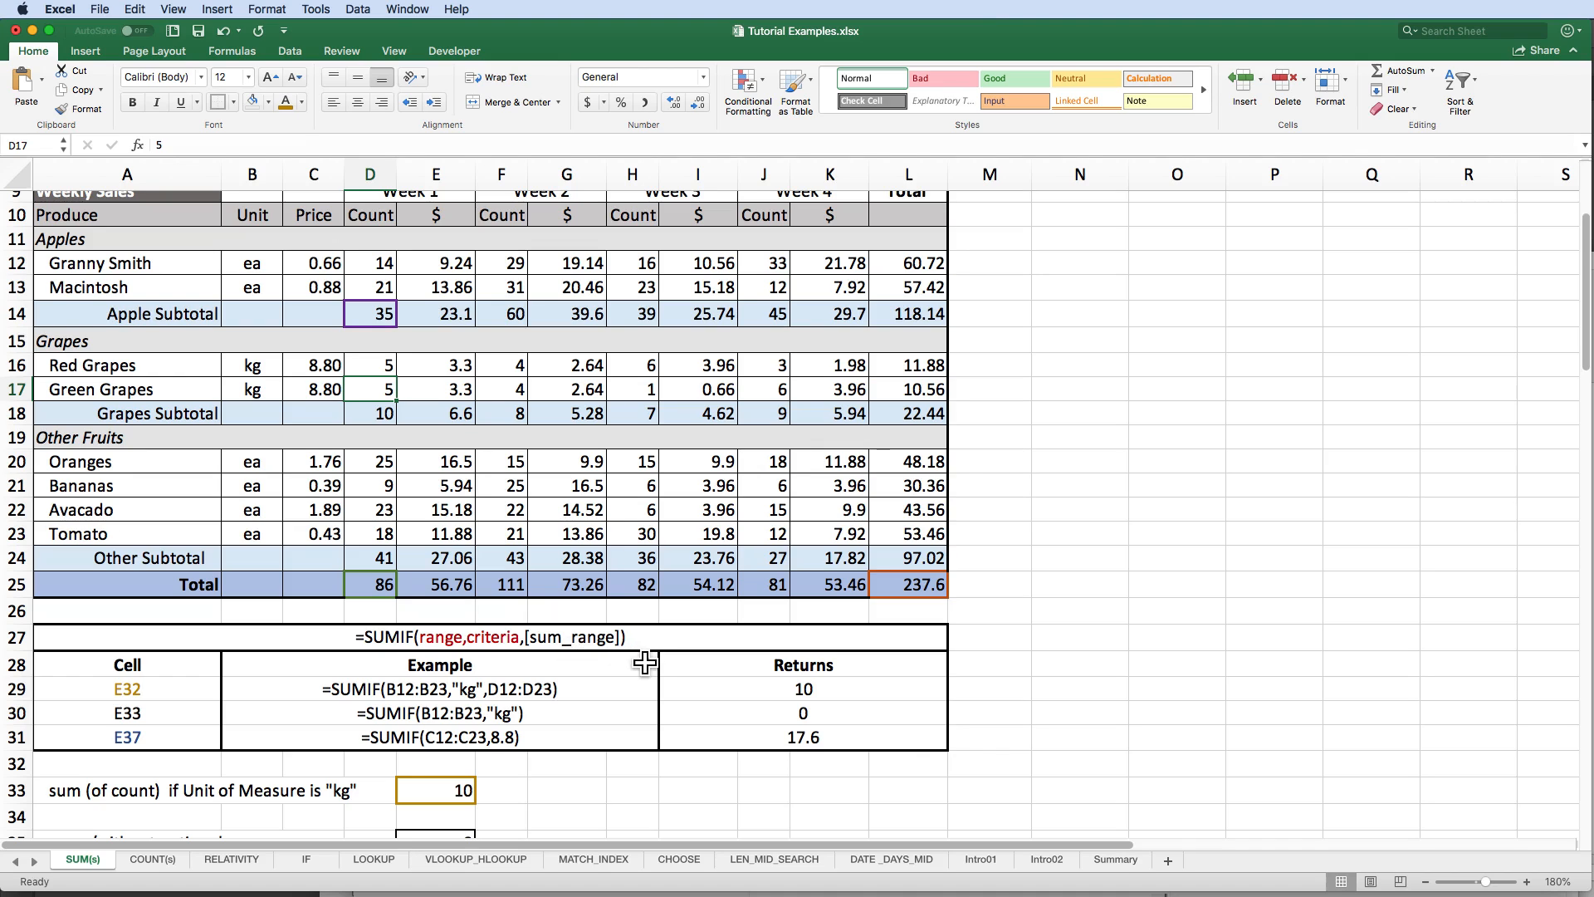
Step: Examine the example =SUMIF(B12:B23,"kg") without a sum range, its Returns cell and the matching units in B16:B17
left_click(391, 715)
left_click(829, 721)
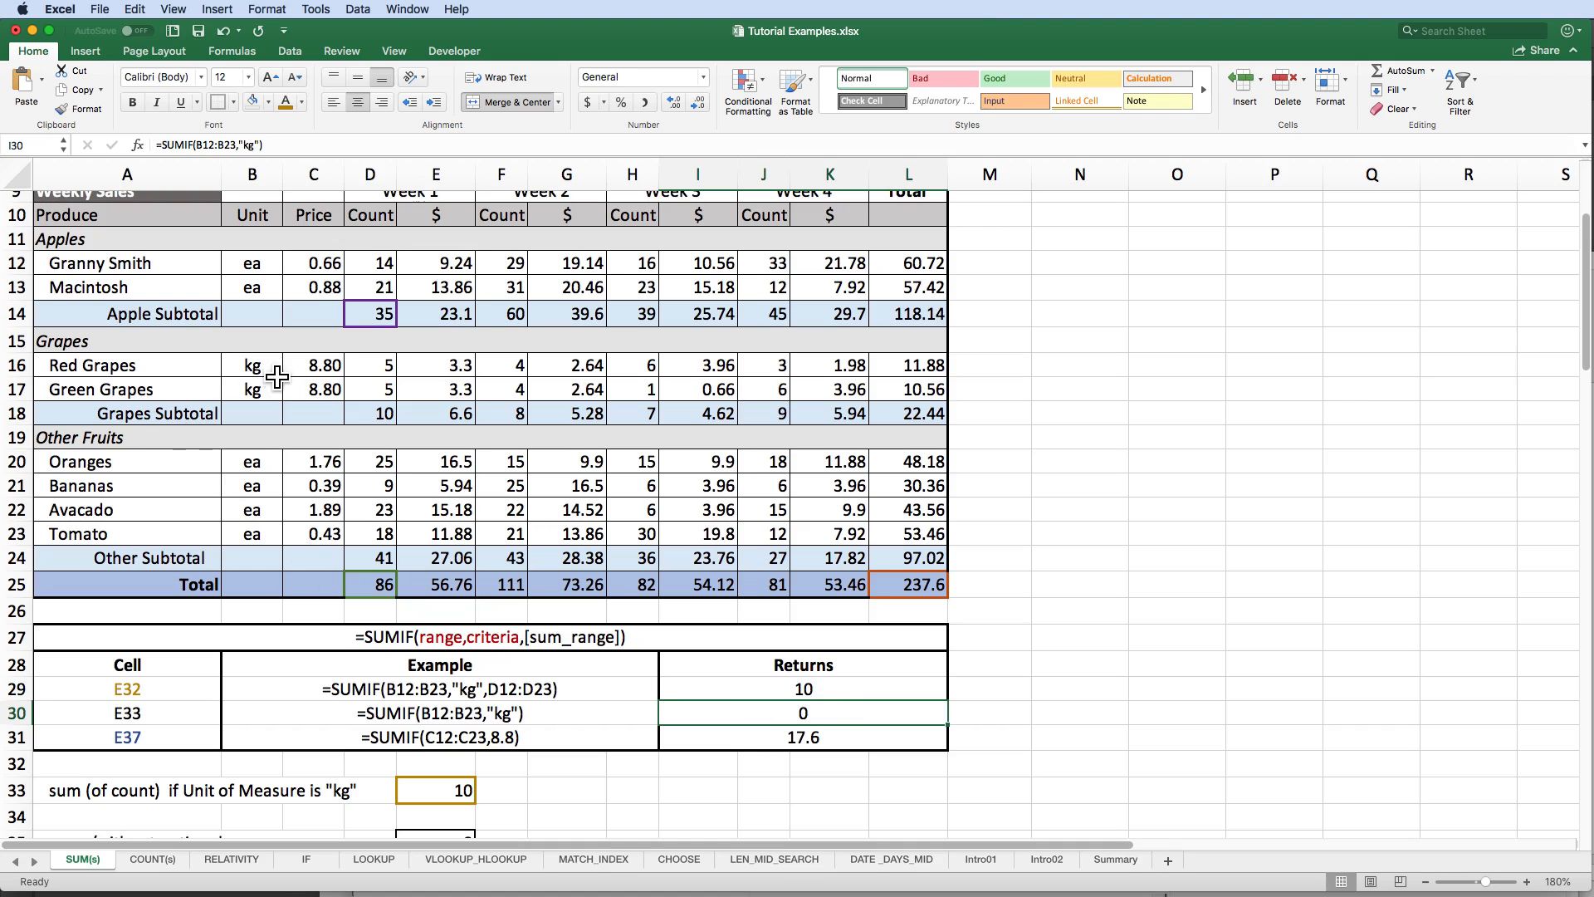
left_click_drag(257, 364, 257, 391)
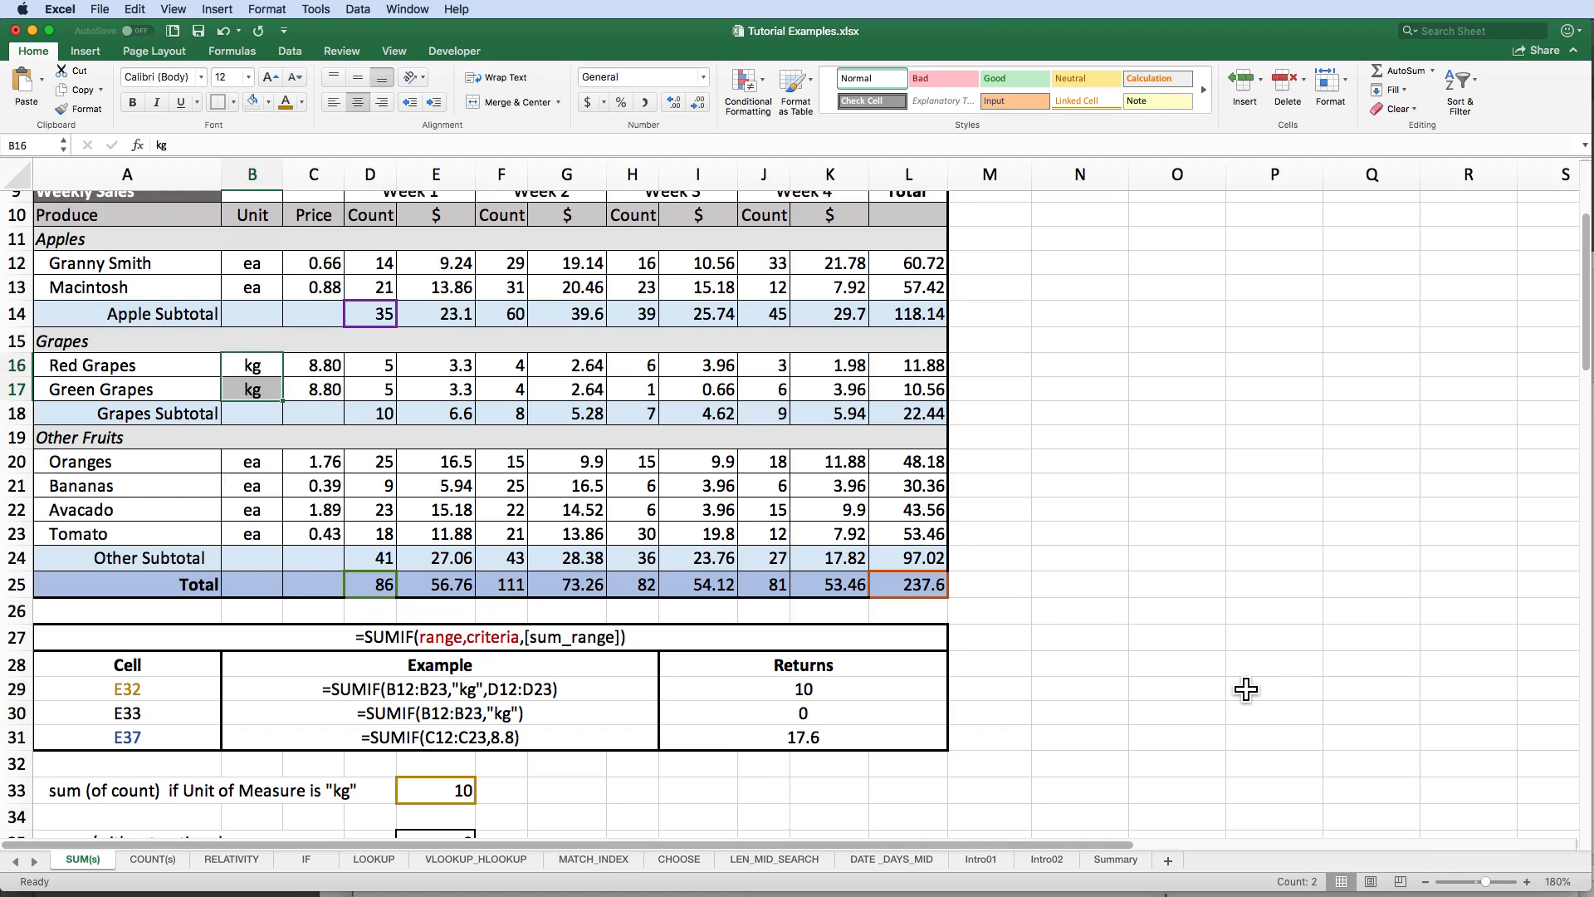
Step: Trace the example =SUMIF(C12:C23,8.8) through the Price range, the matching grape prices in C16:C17 and its Returns cell
left_click(356, 742)
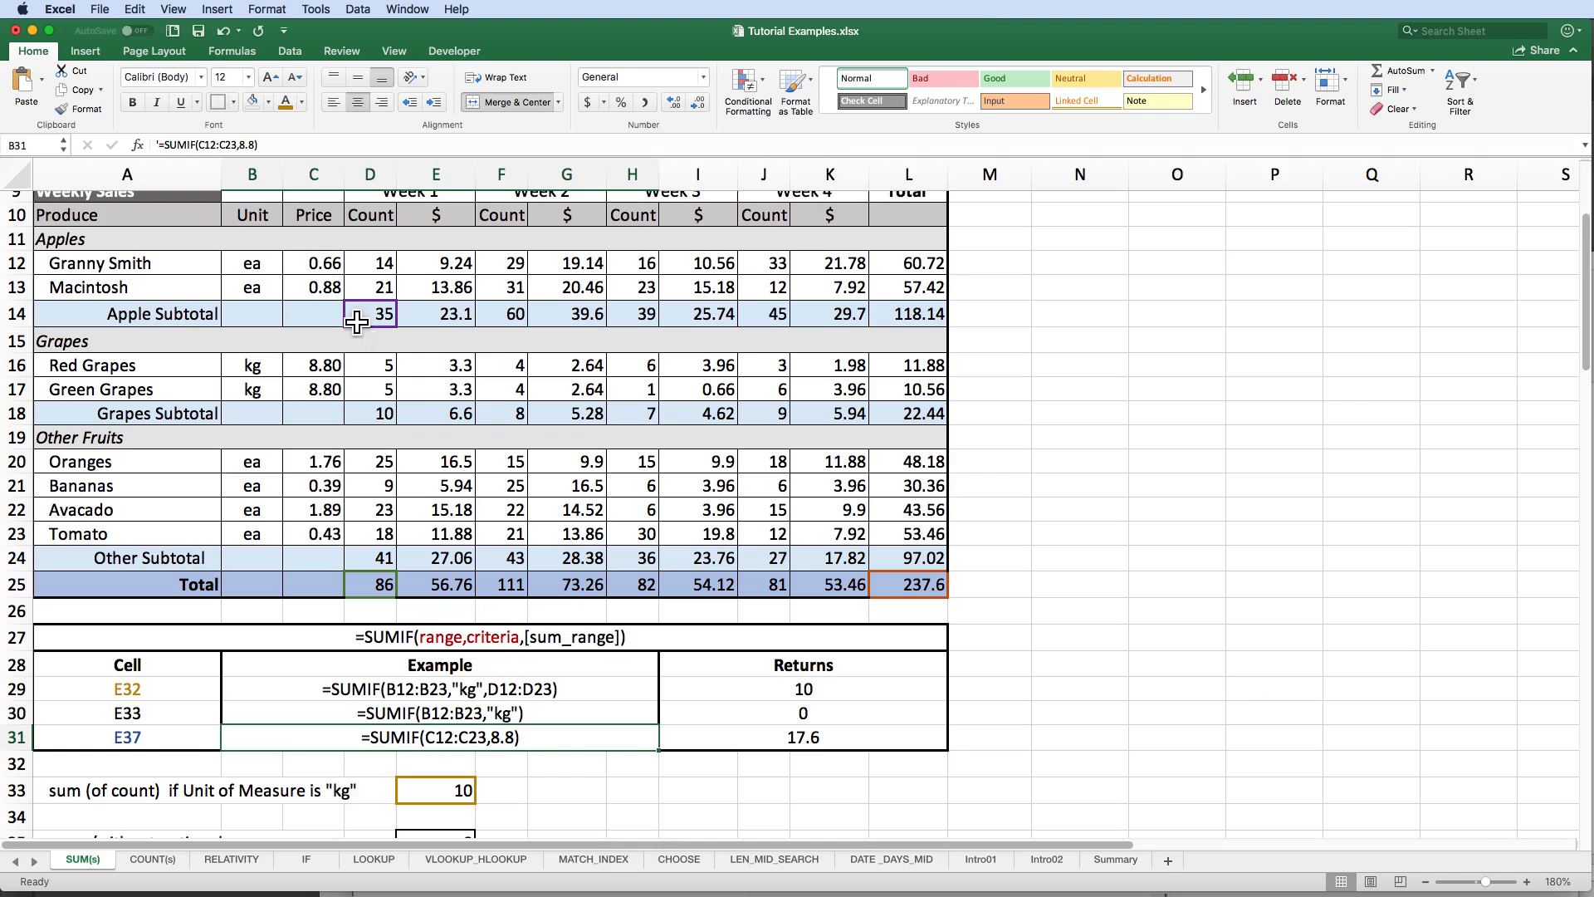
left_click_drag(307, 264, 321, 540)
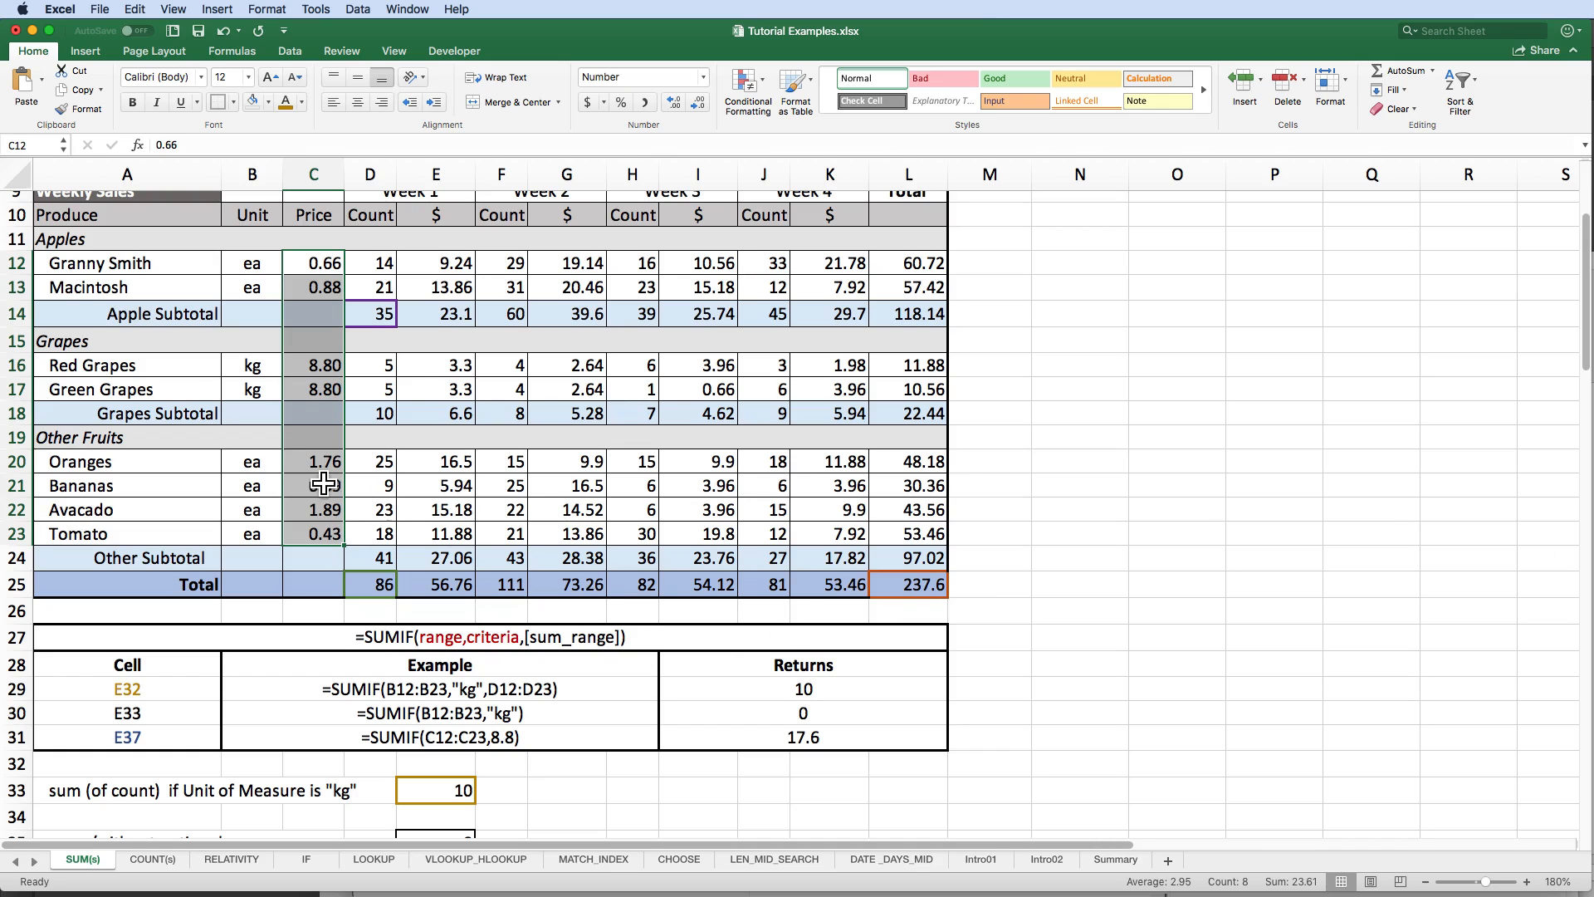
left_click_drag(315, 365, 288, 381)
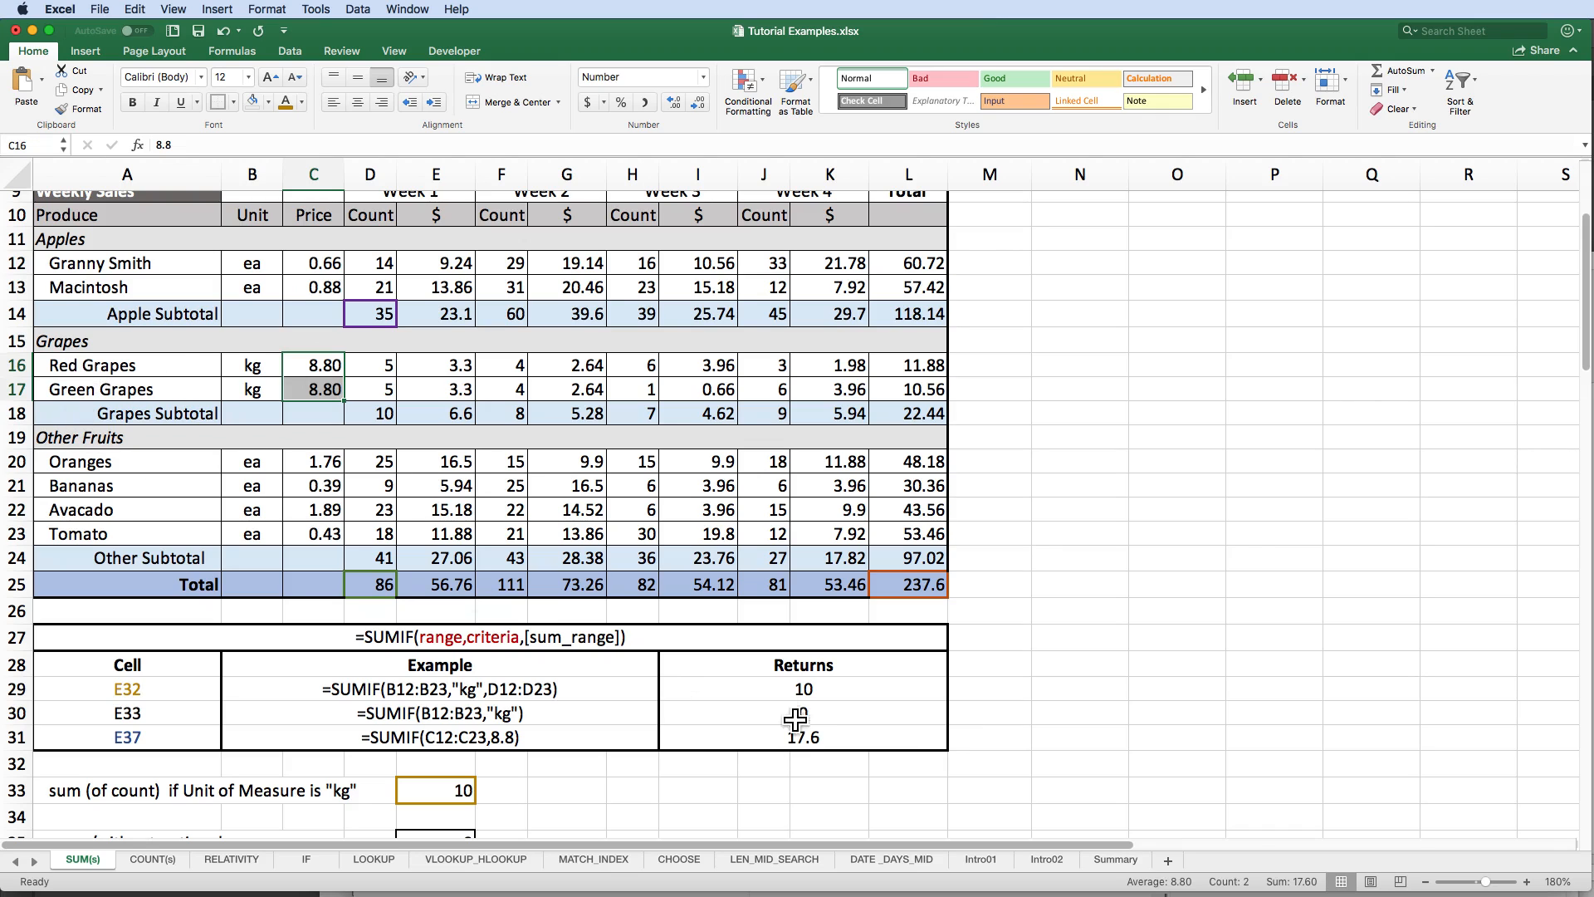
left_click(793, 744)
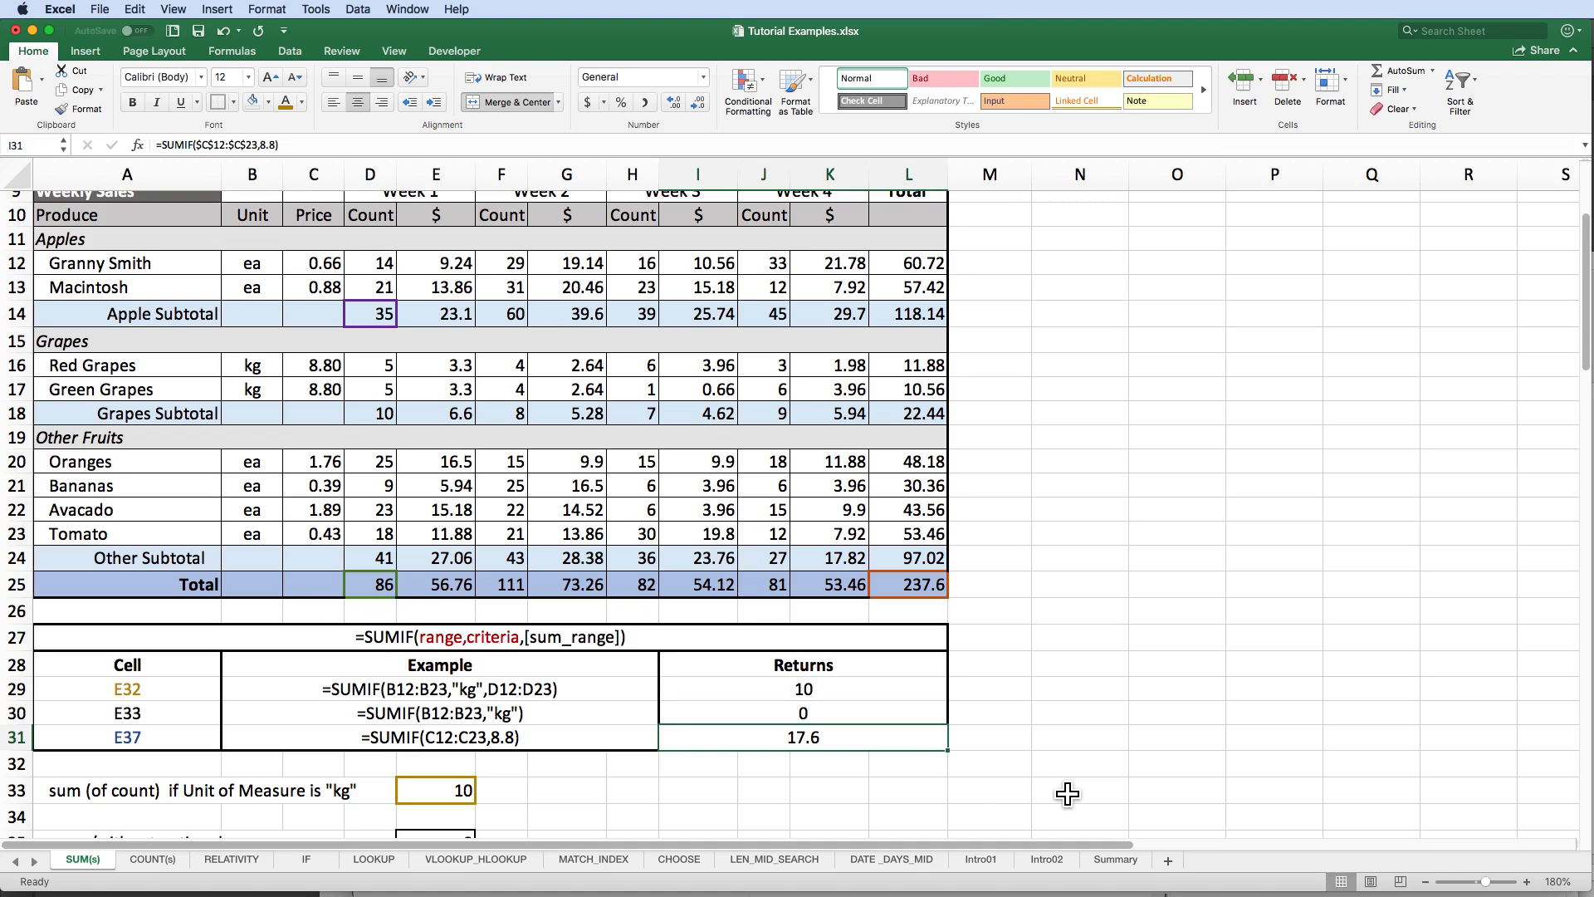
Step: Hide rows 26 to 40, which contain the SUMIF section, so the SUMIFS section sits below the sales table
scroll(1068, 794, "down", 3)
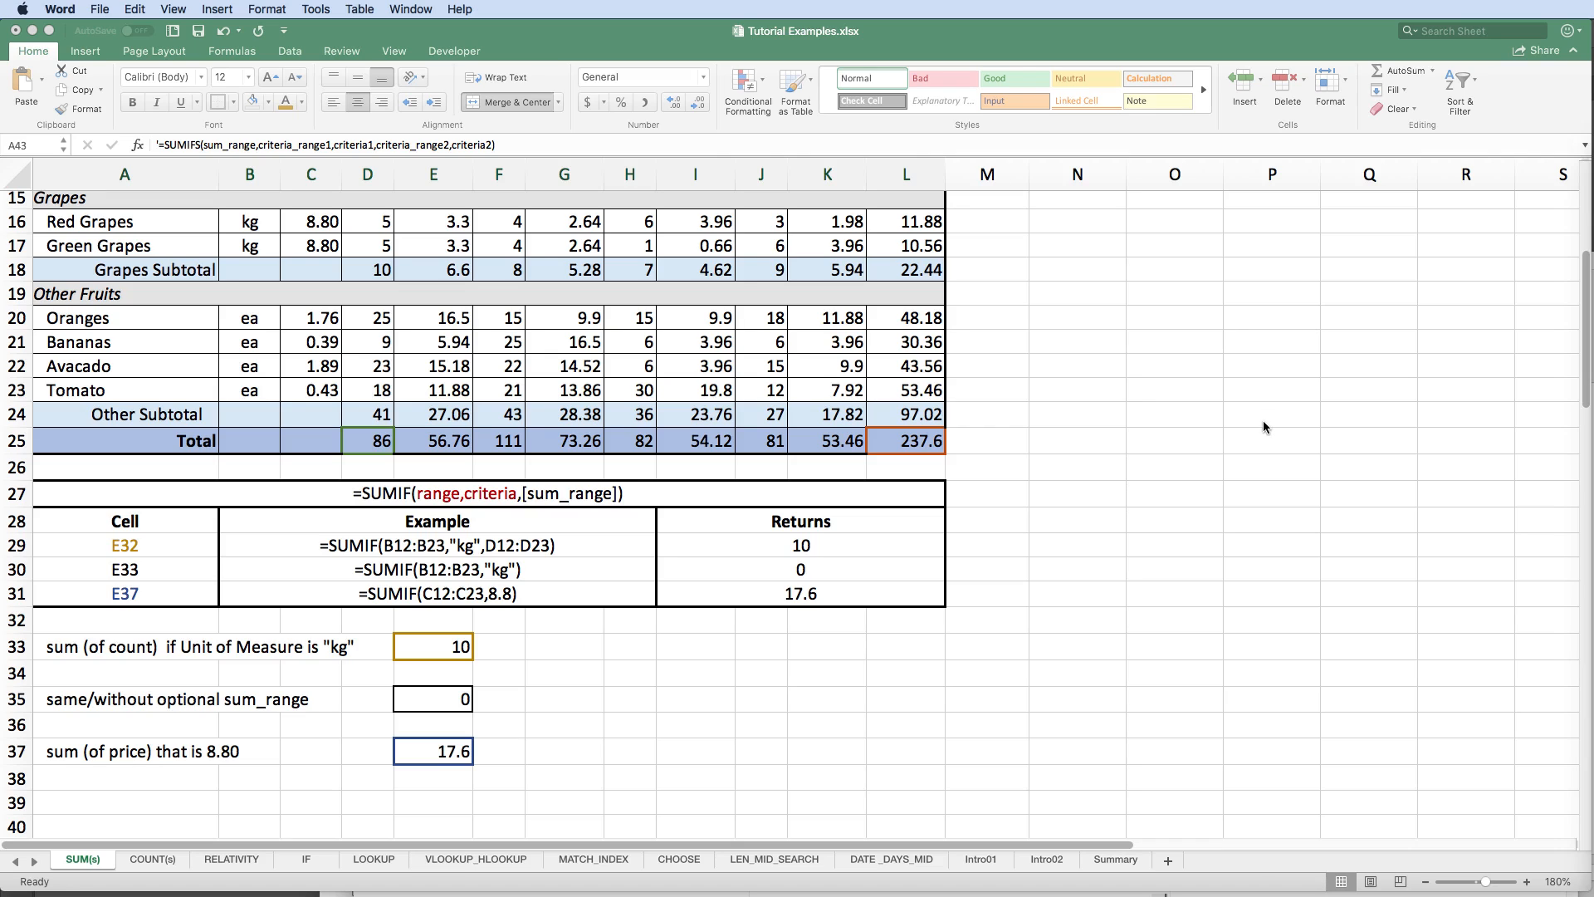
left_click(13, 466)
left_click_drag(13, 467, 23, 818)
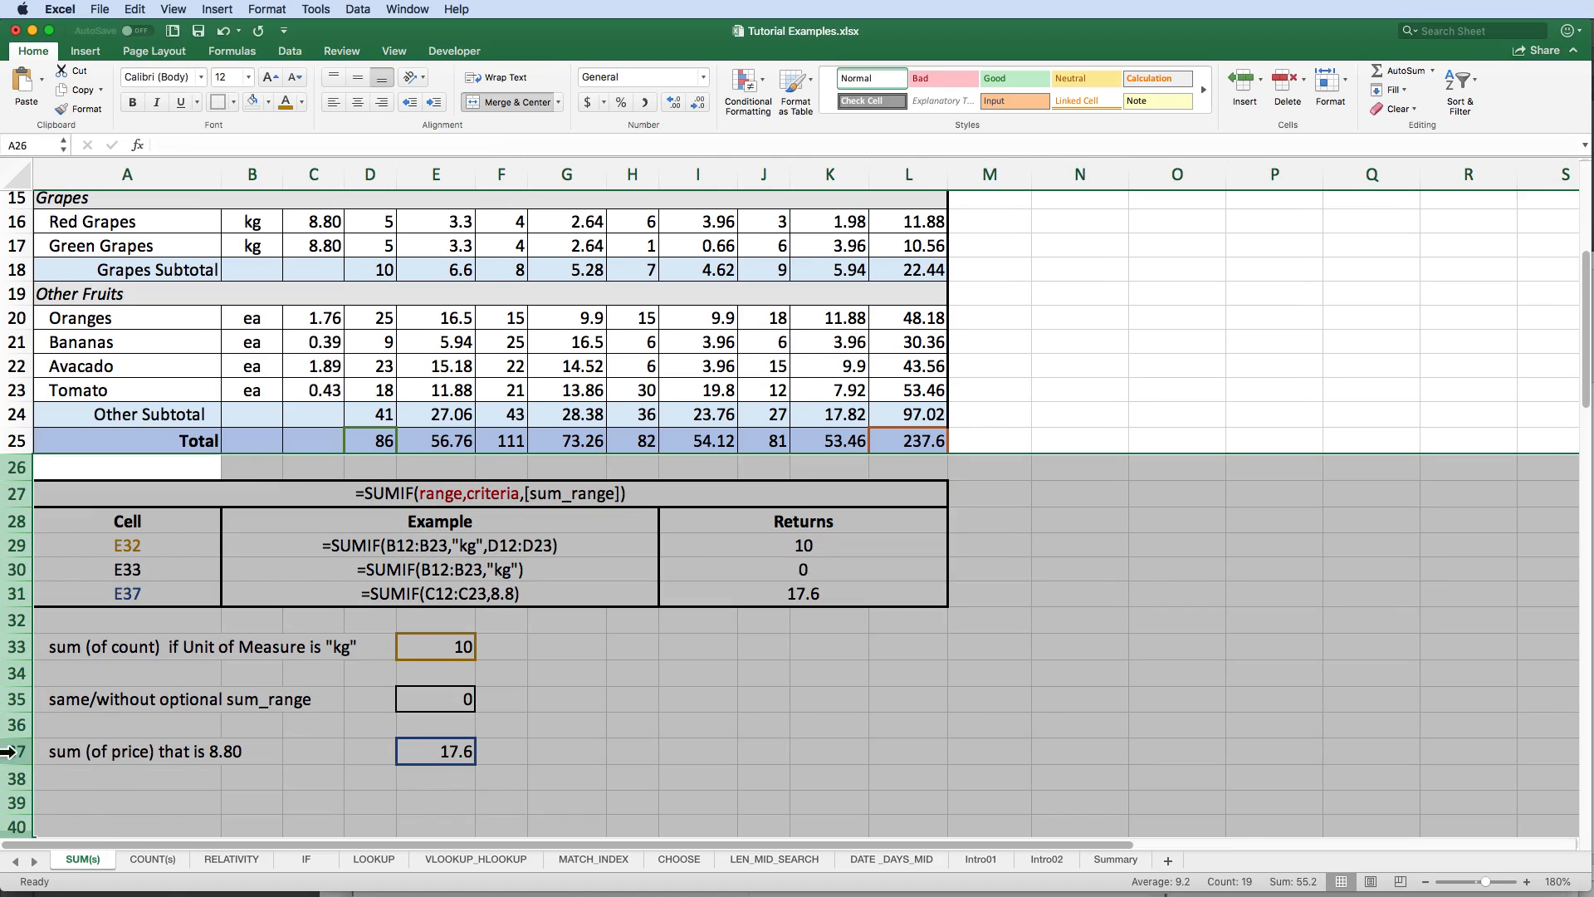
right_click(25, 779)
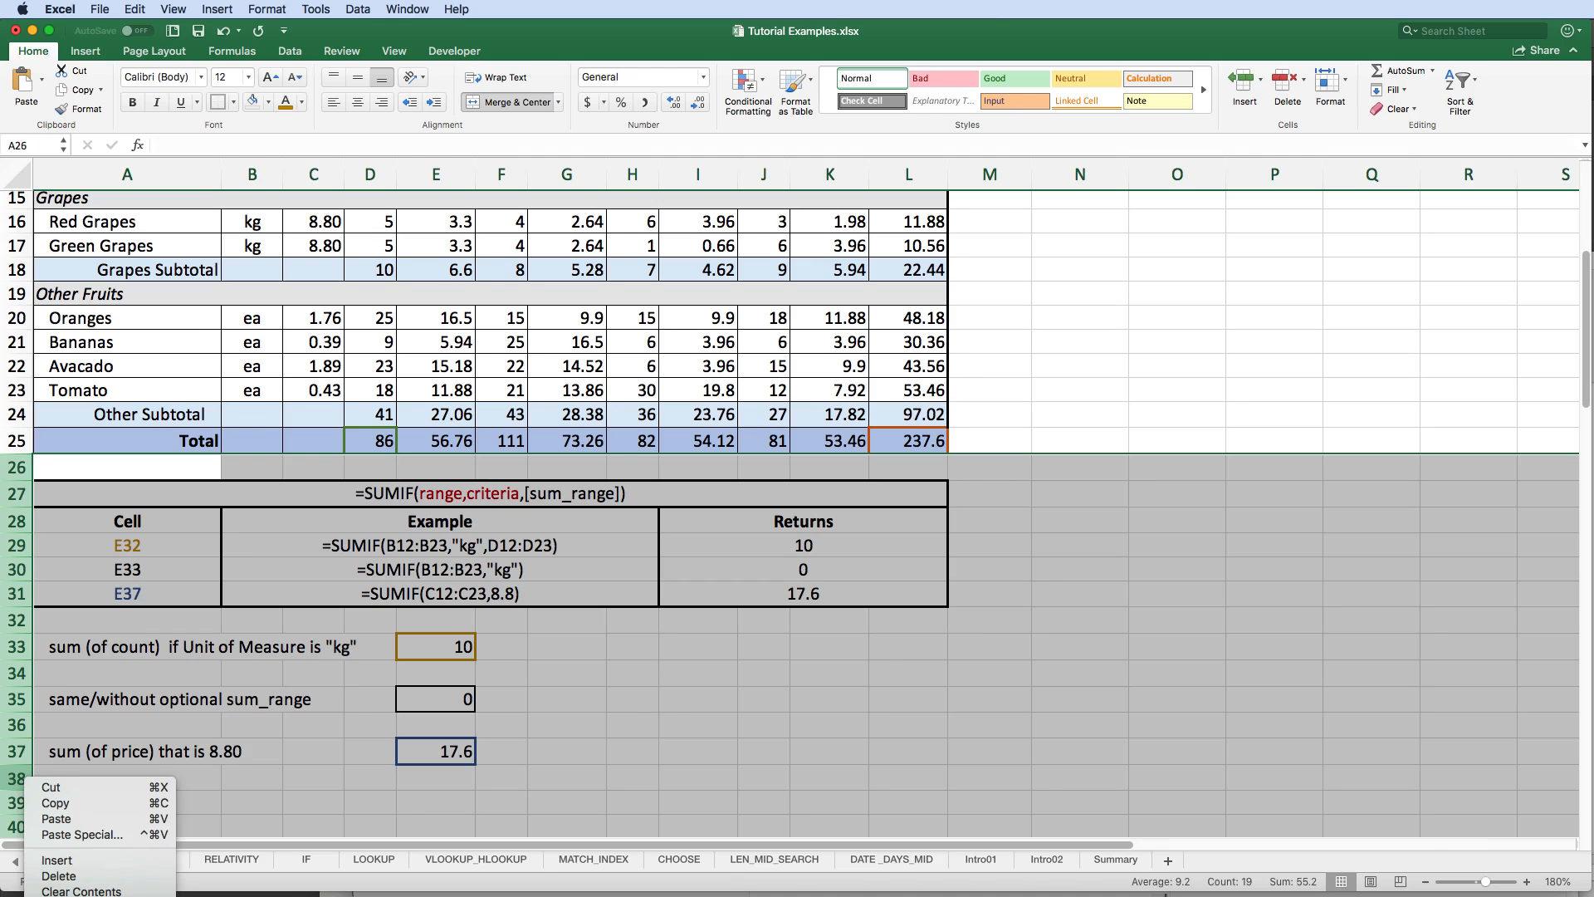
left_click(58, 896)
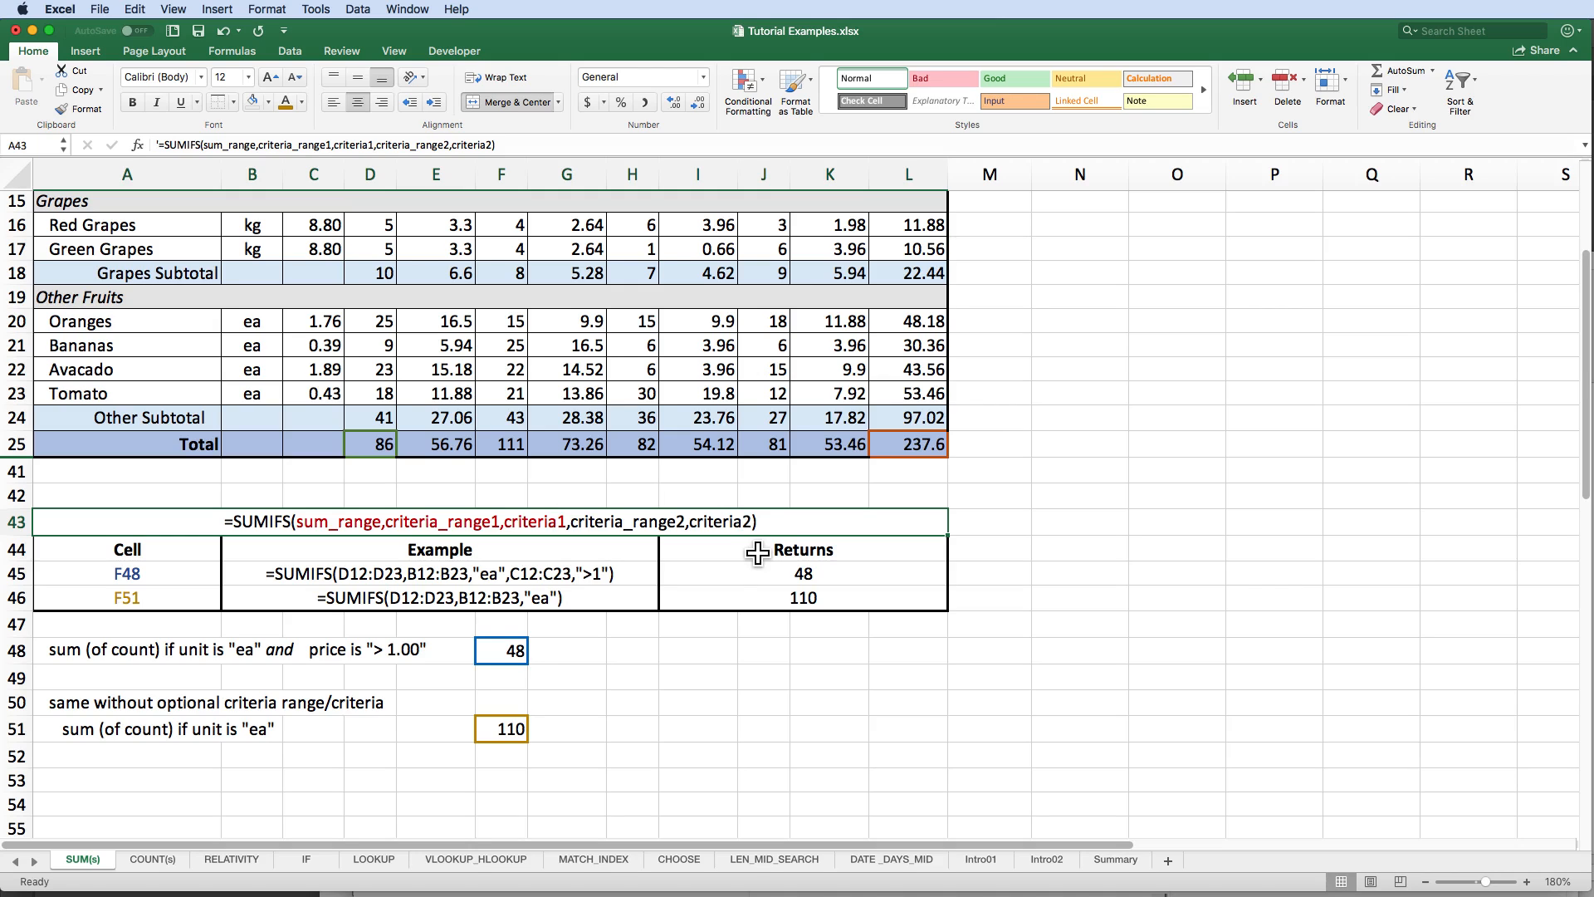
Step: Examine the example =SUMIFS(D12:D23,B12:B23,"ea",C12:C23,">1") and trace its sum range D12:D23 in the Week 1 counts
left_click(515, 575)
scroll(249, 671, "up", 1)
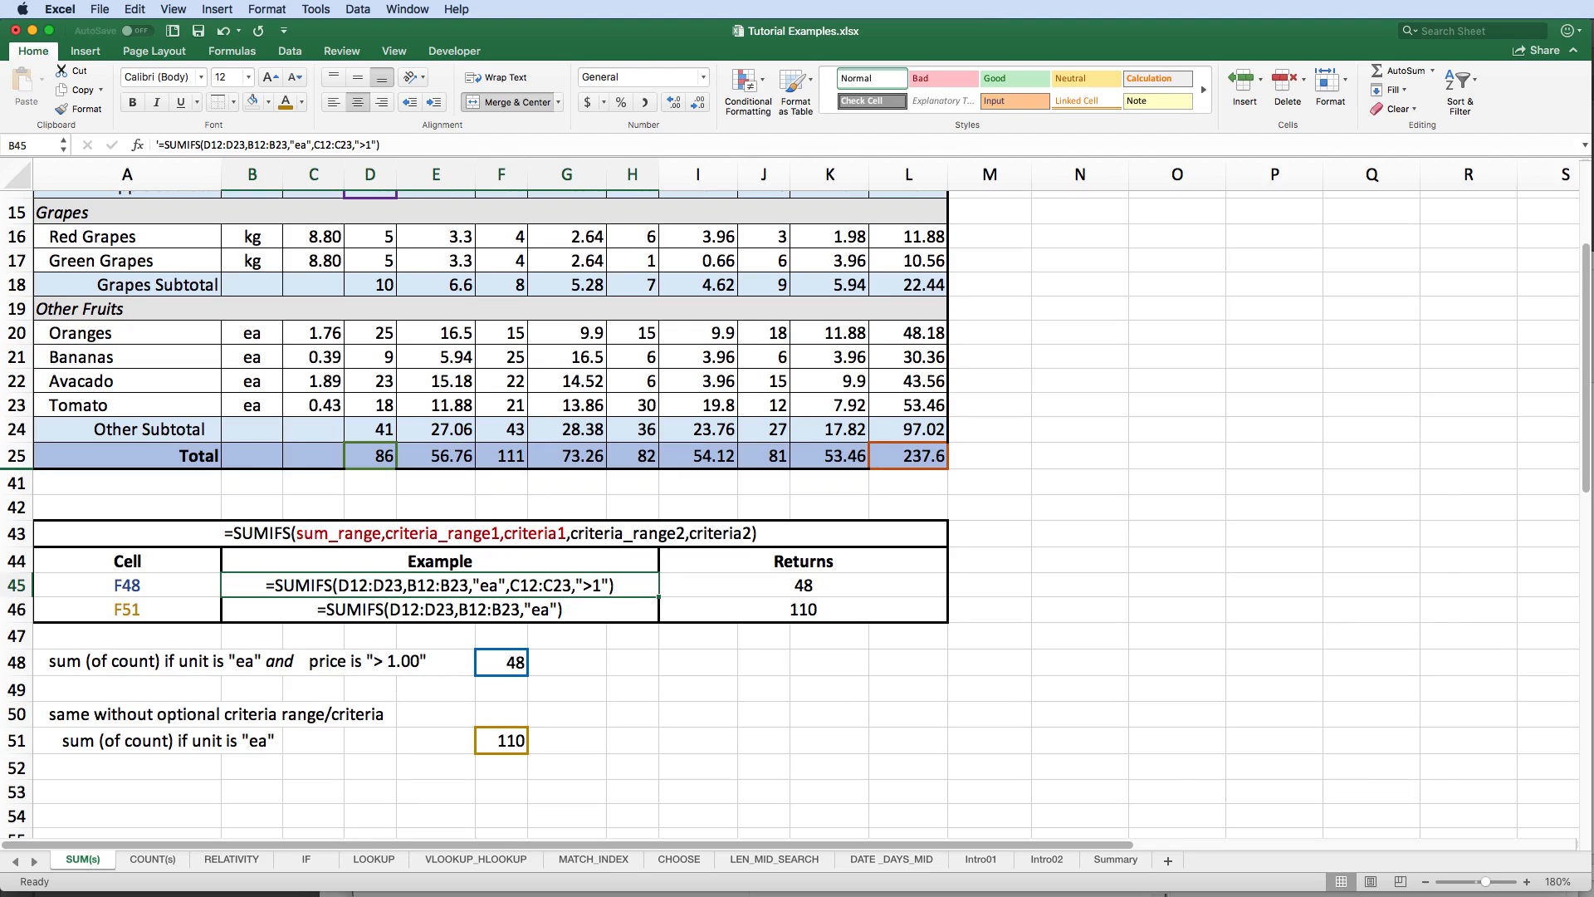
scroll(354, 427, "up", 5)
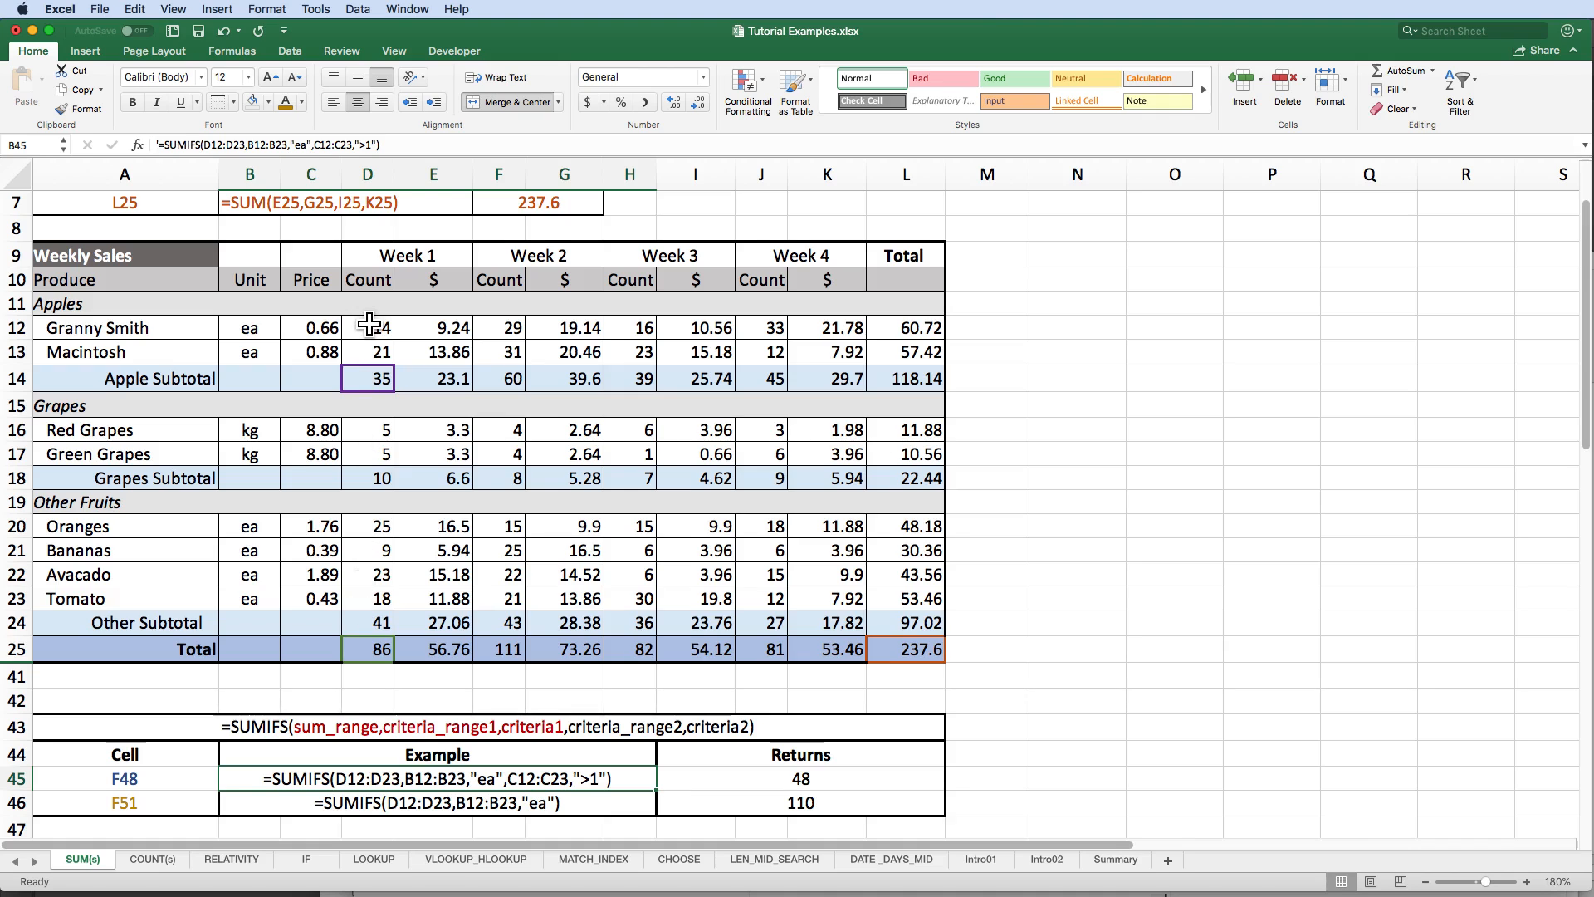
left_click_drag(370, 324, 385, 595)
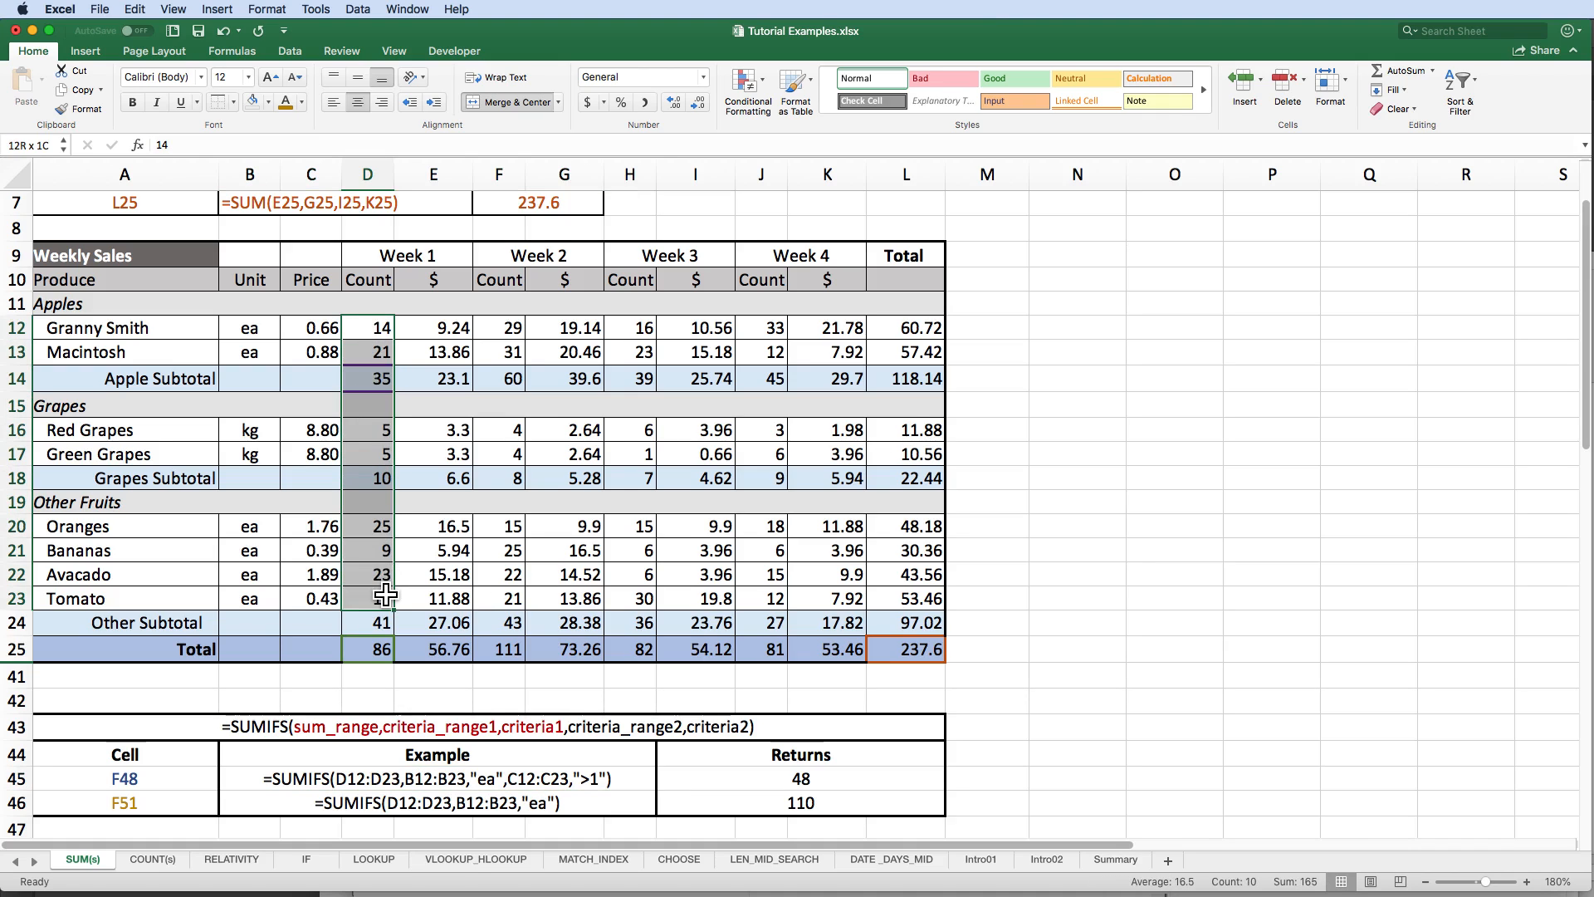
scroll(385, 594, "up", 1)
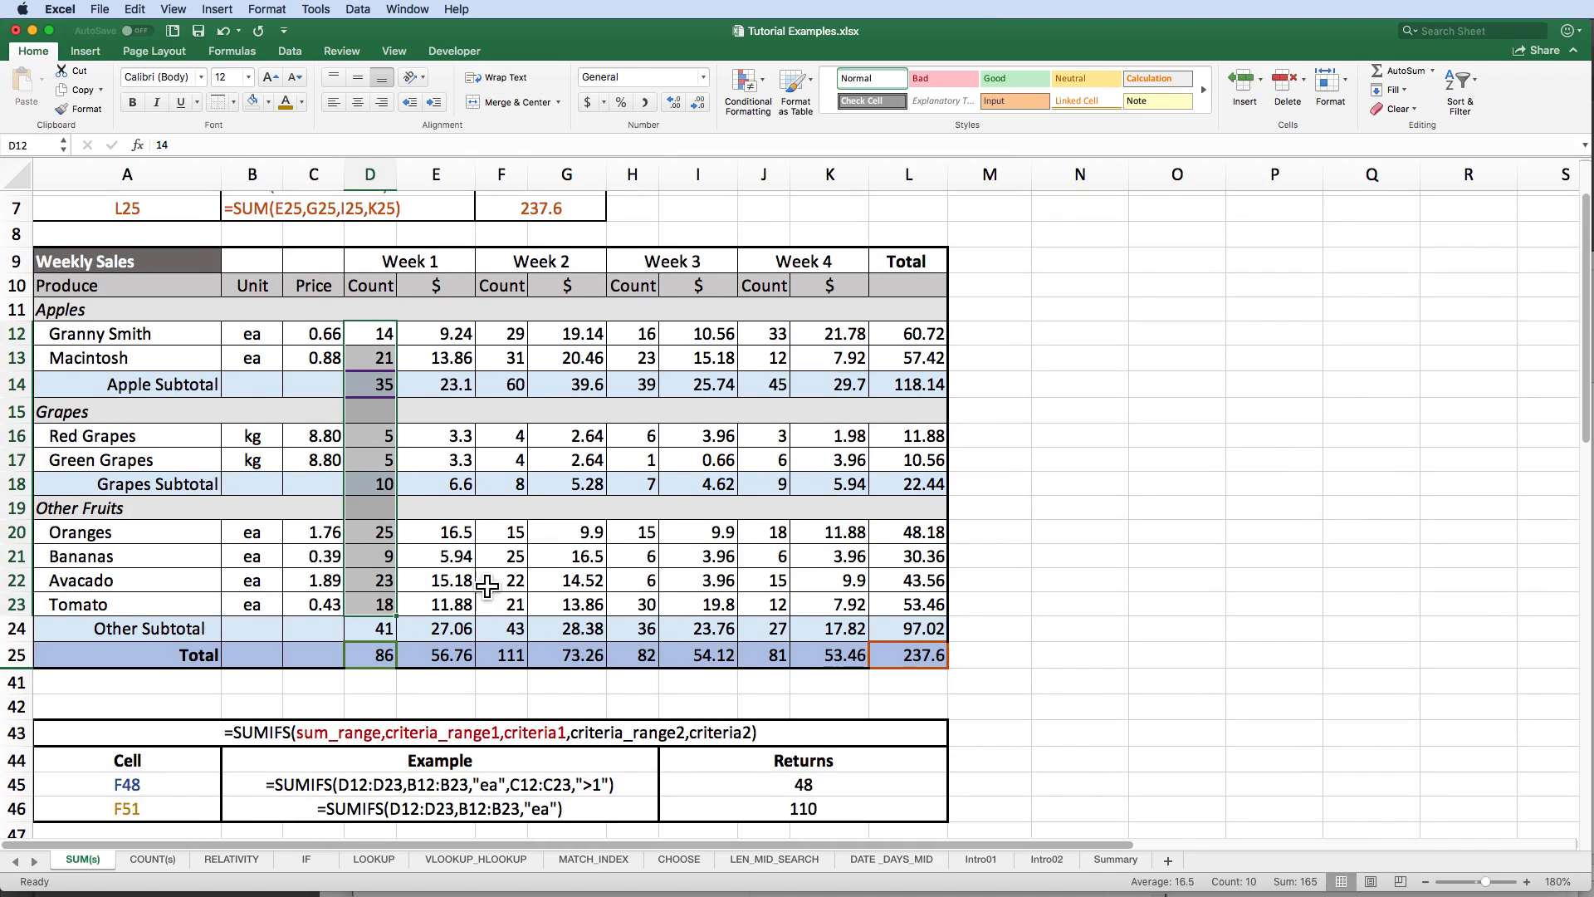
scroll(488, 587, "down", 5)
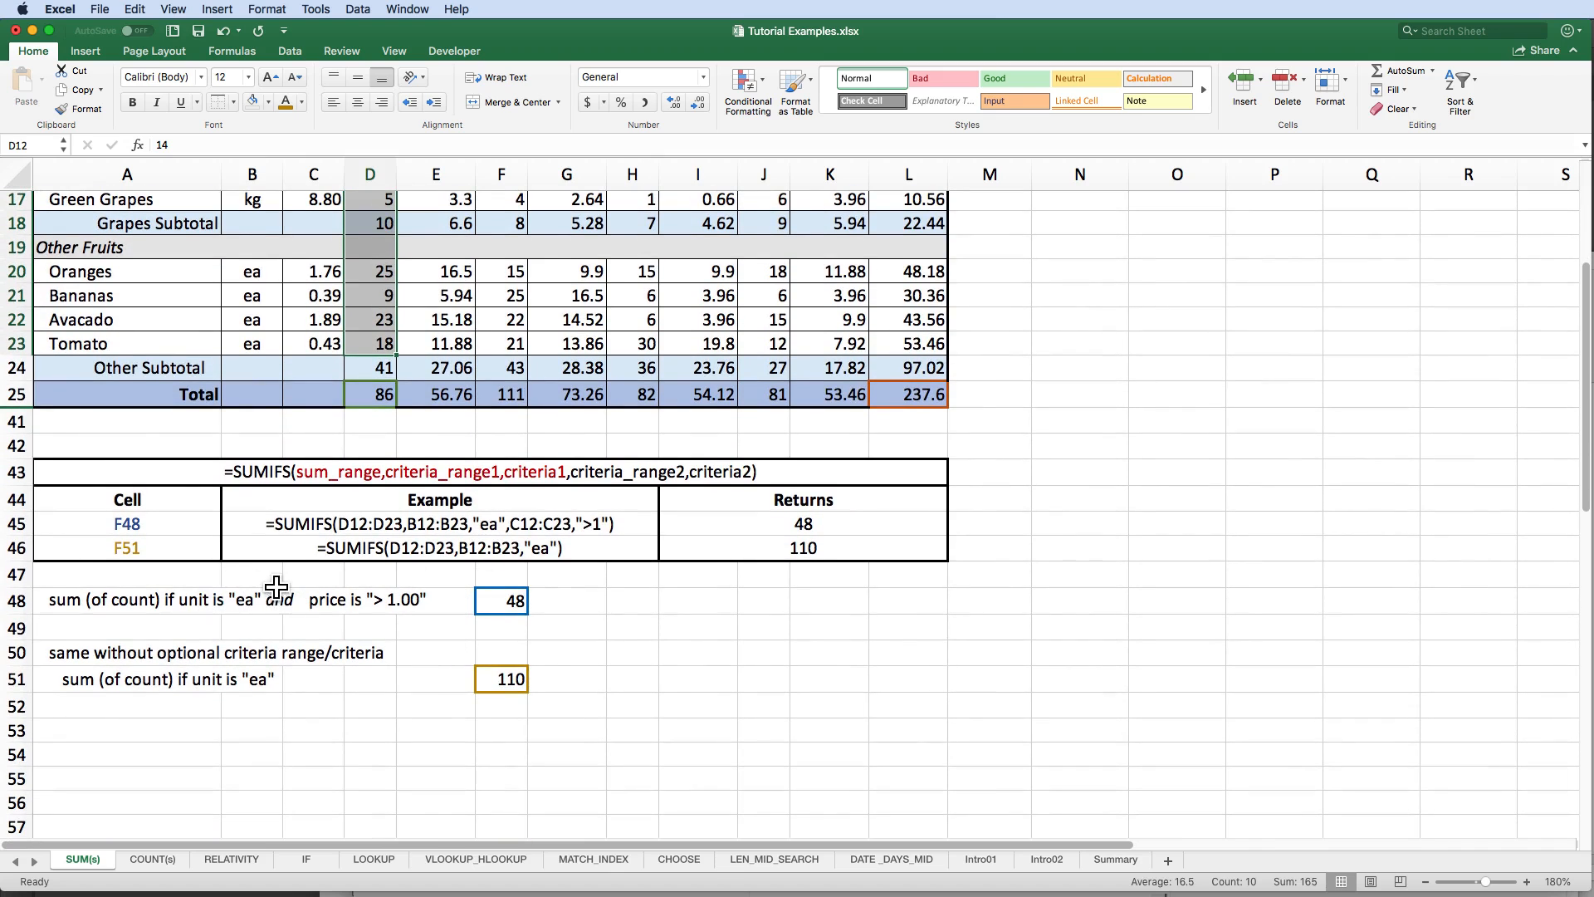
Step: Trace the two criteria ranges of the first SUMIFS example, units in B12:B23 and prices in C12:C23
scroll(279, 565, "up", 5)
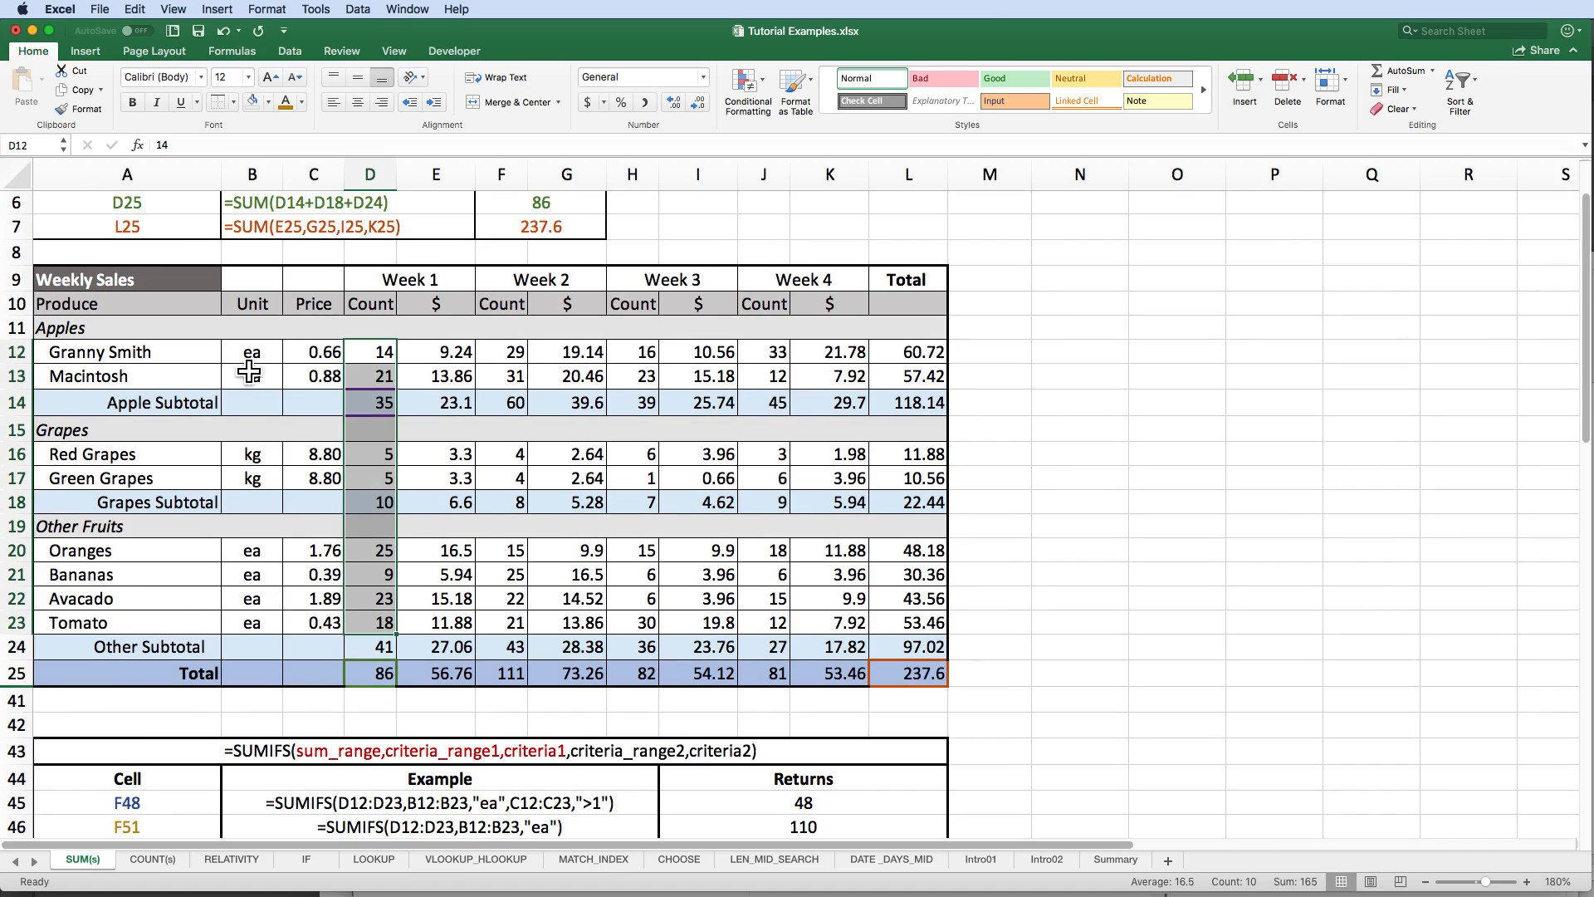
left_click_drag(239, 352, 250, 623)
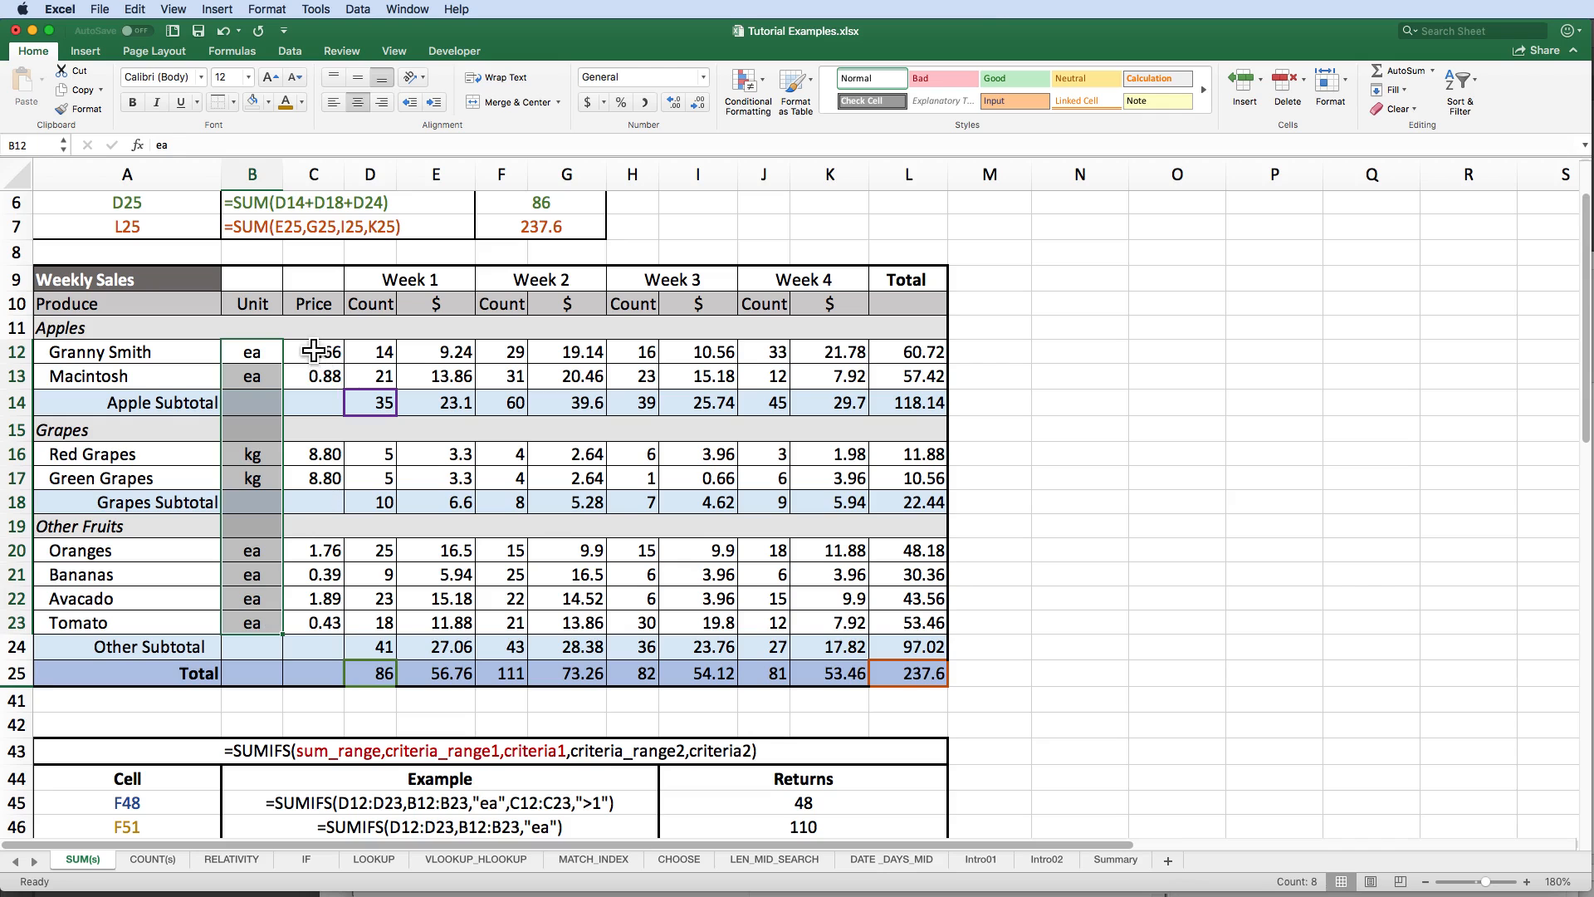
left_click_drag(324, 356, 328, 628)
scroll(328, 640, "down", 5)
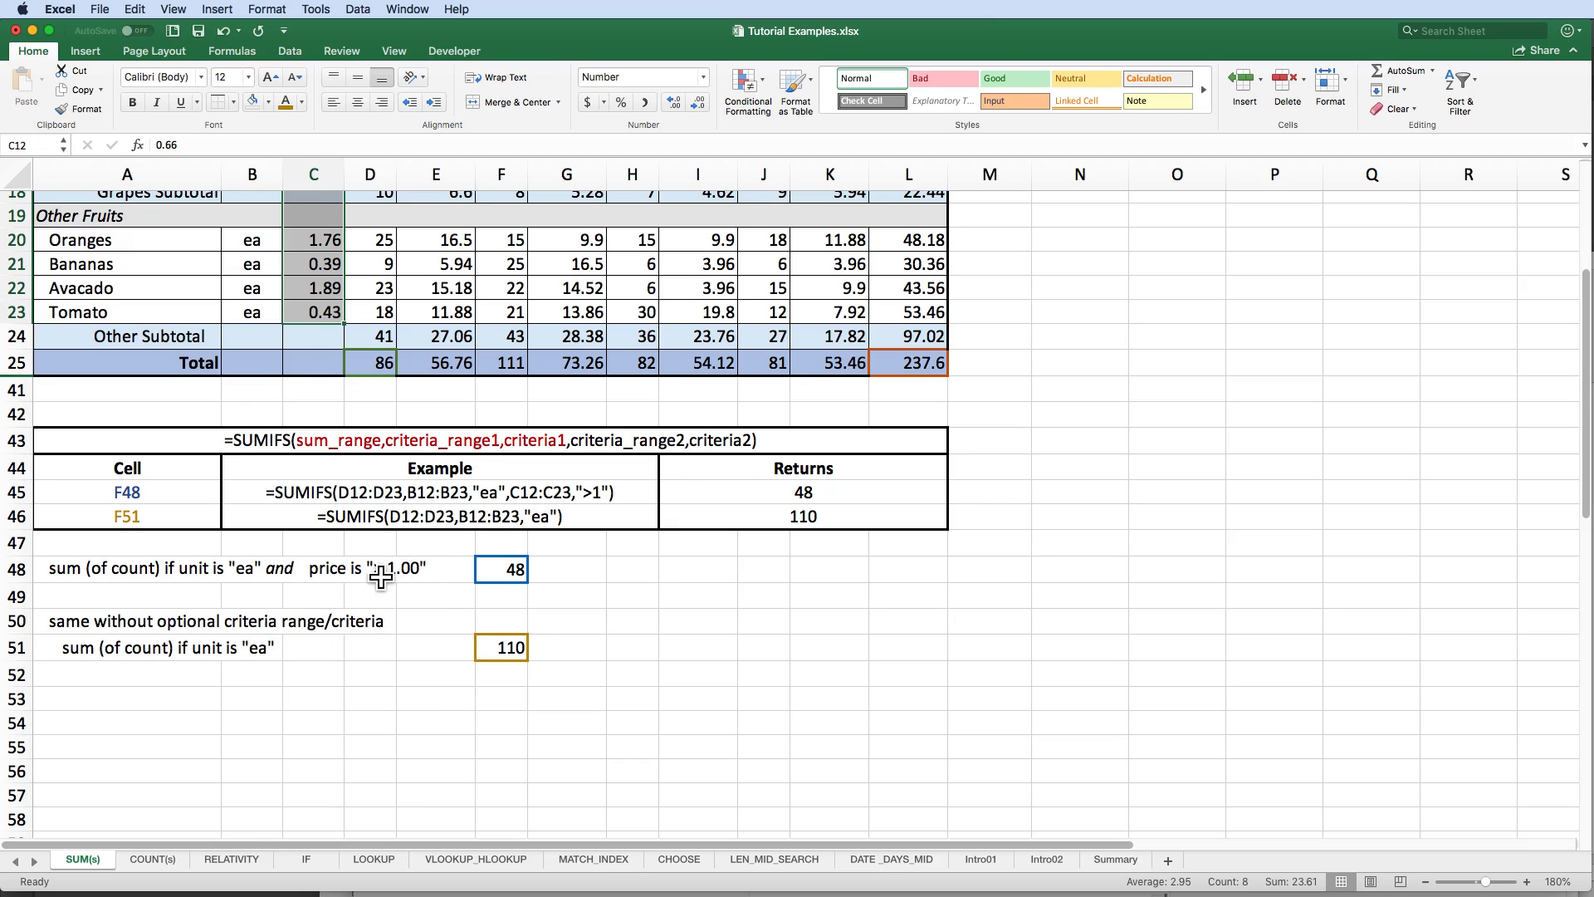
Step: Trace the units, prices and counts of Oranges and Avacado that meet both SUMIFS criteria, and inspect the formula in F48
scroll(382, 578, "up", 3)
scroll(382, 578, "up", 1)
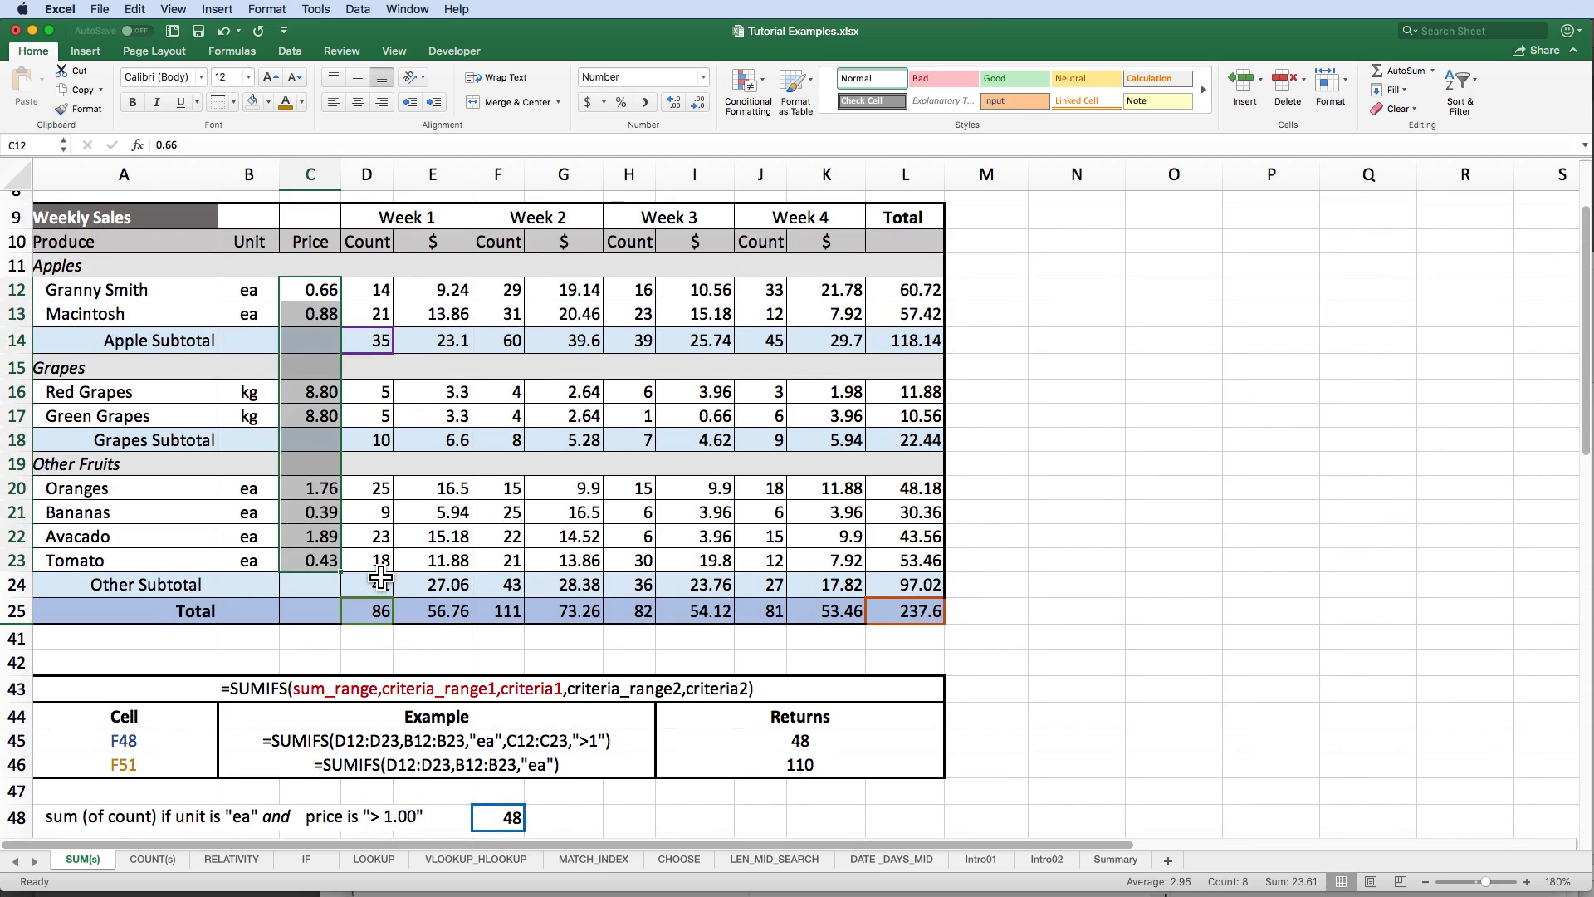
scroll(158, 515, "right", 1)
left_click(230, 491)
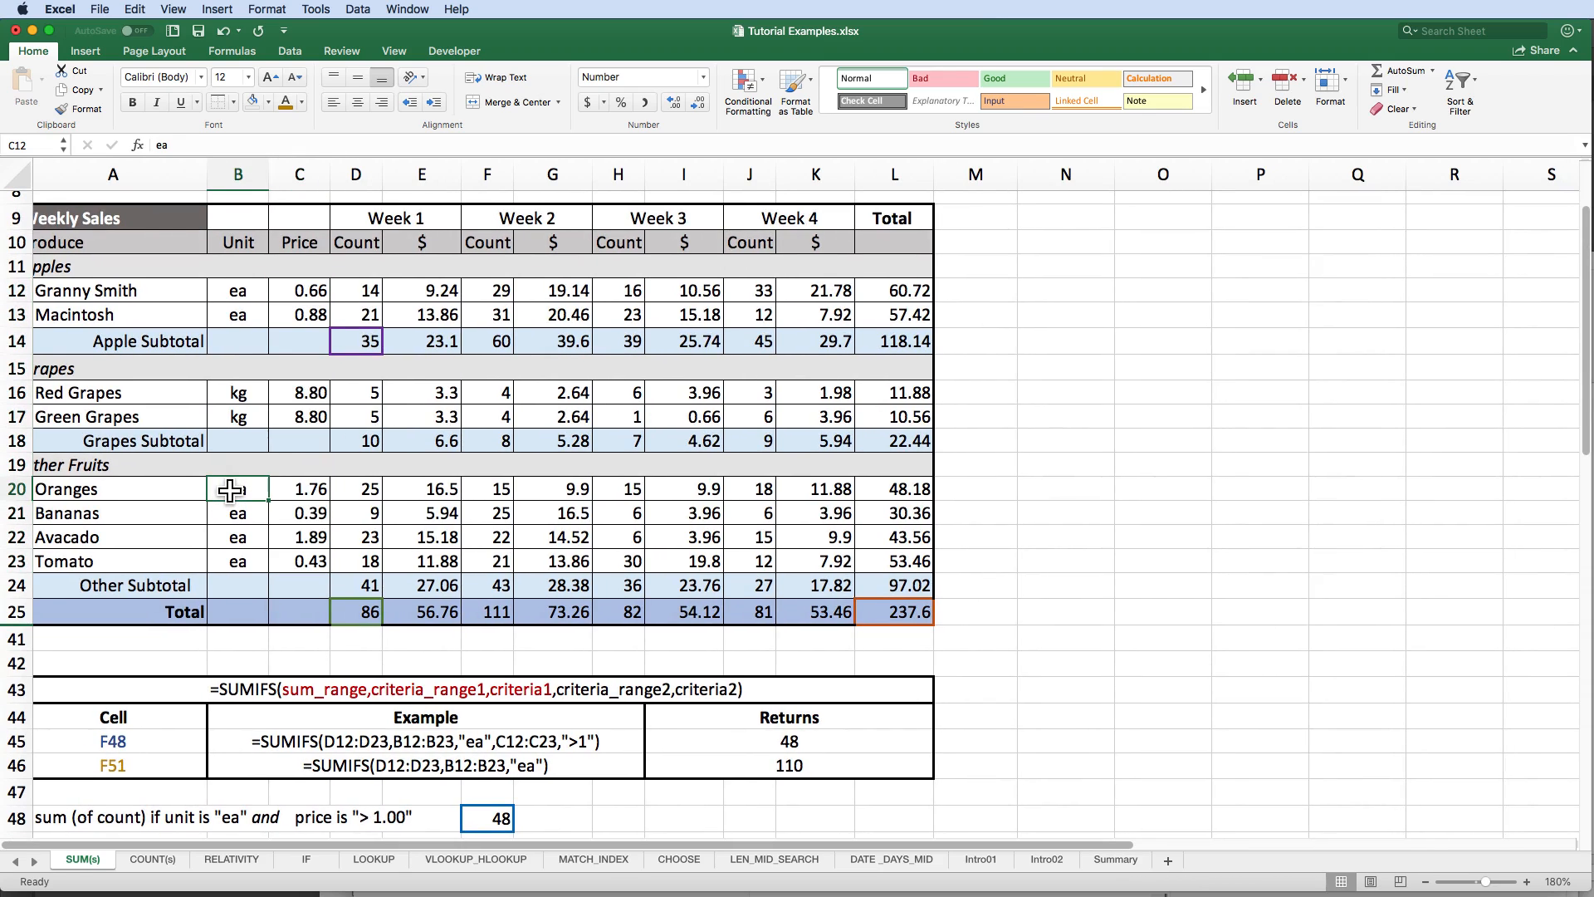
left_click(236, 541)
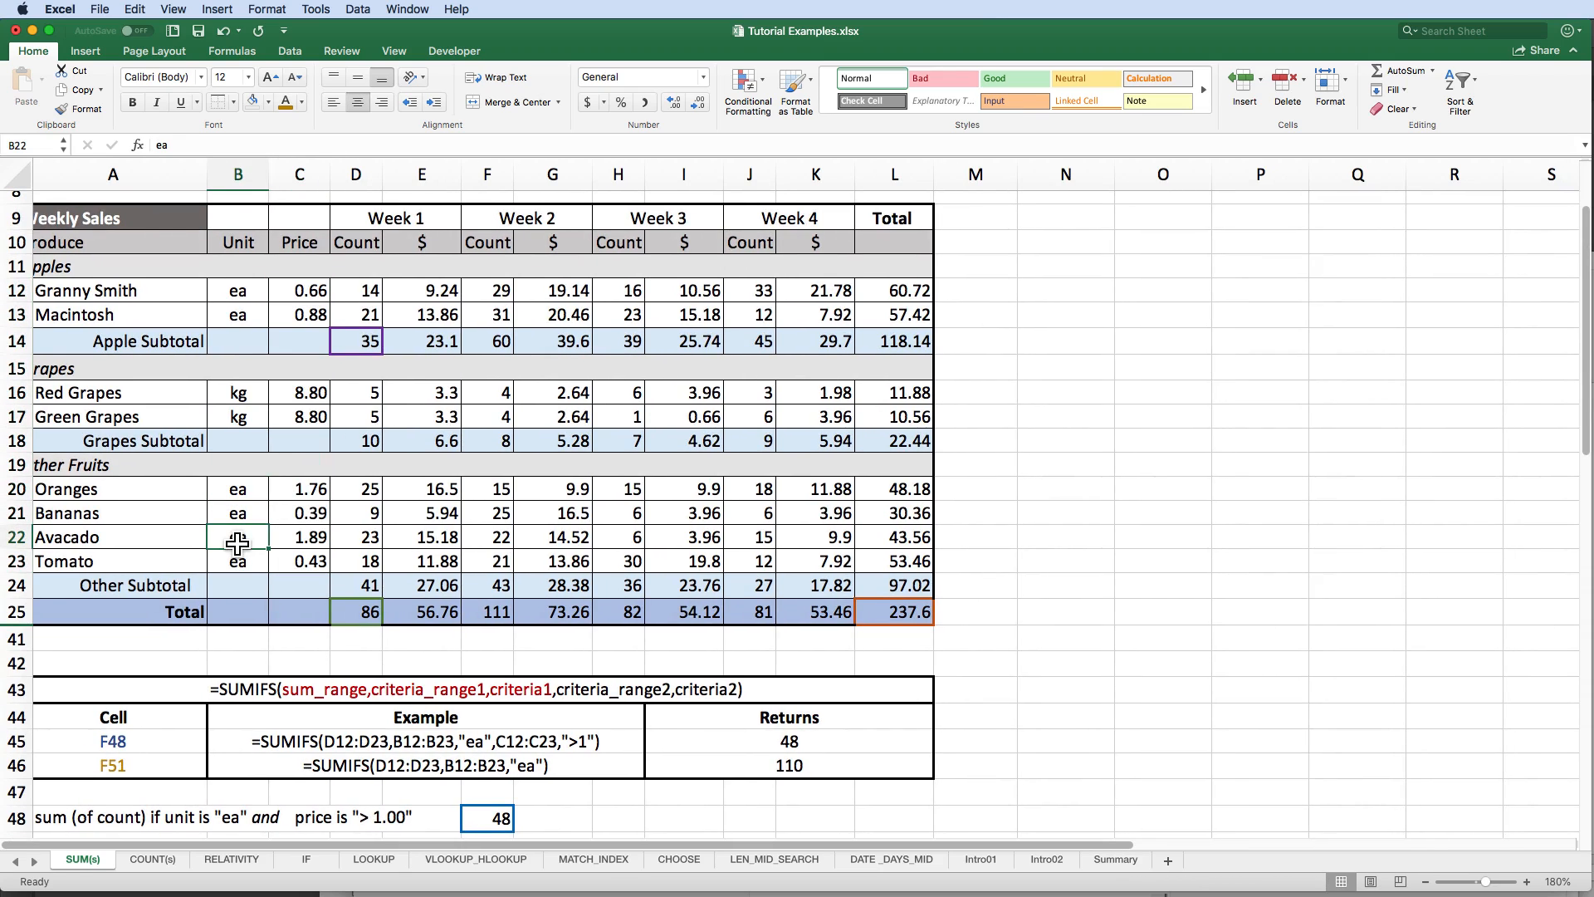
left_click(244, 487)
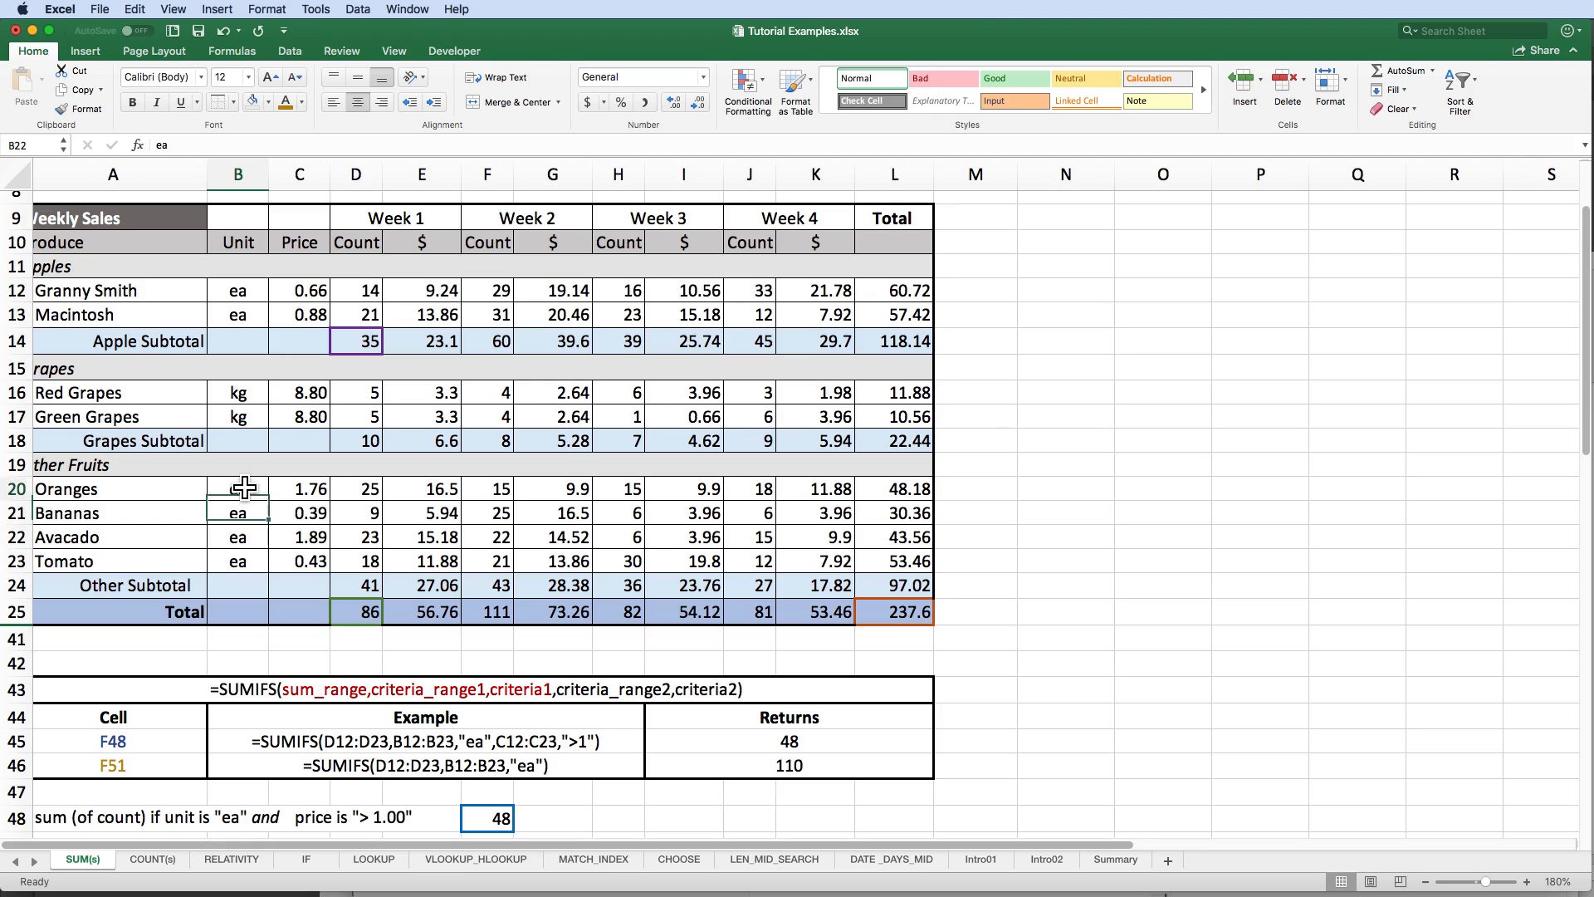
left_click(303, 538)
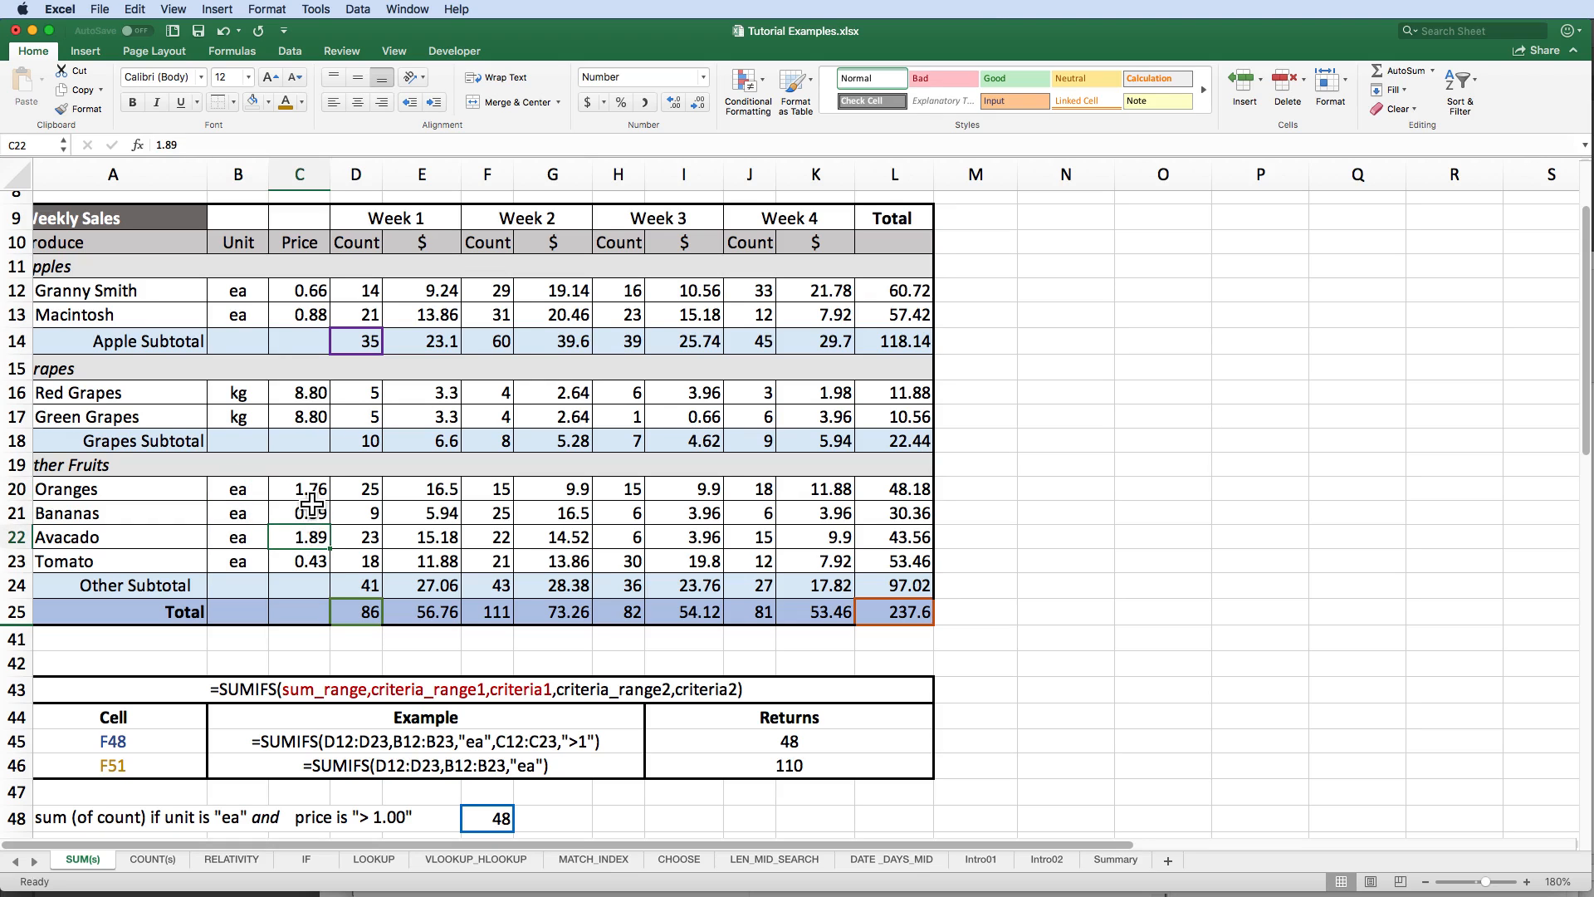
left_click(311, 491)
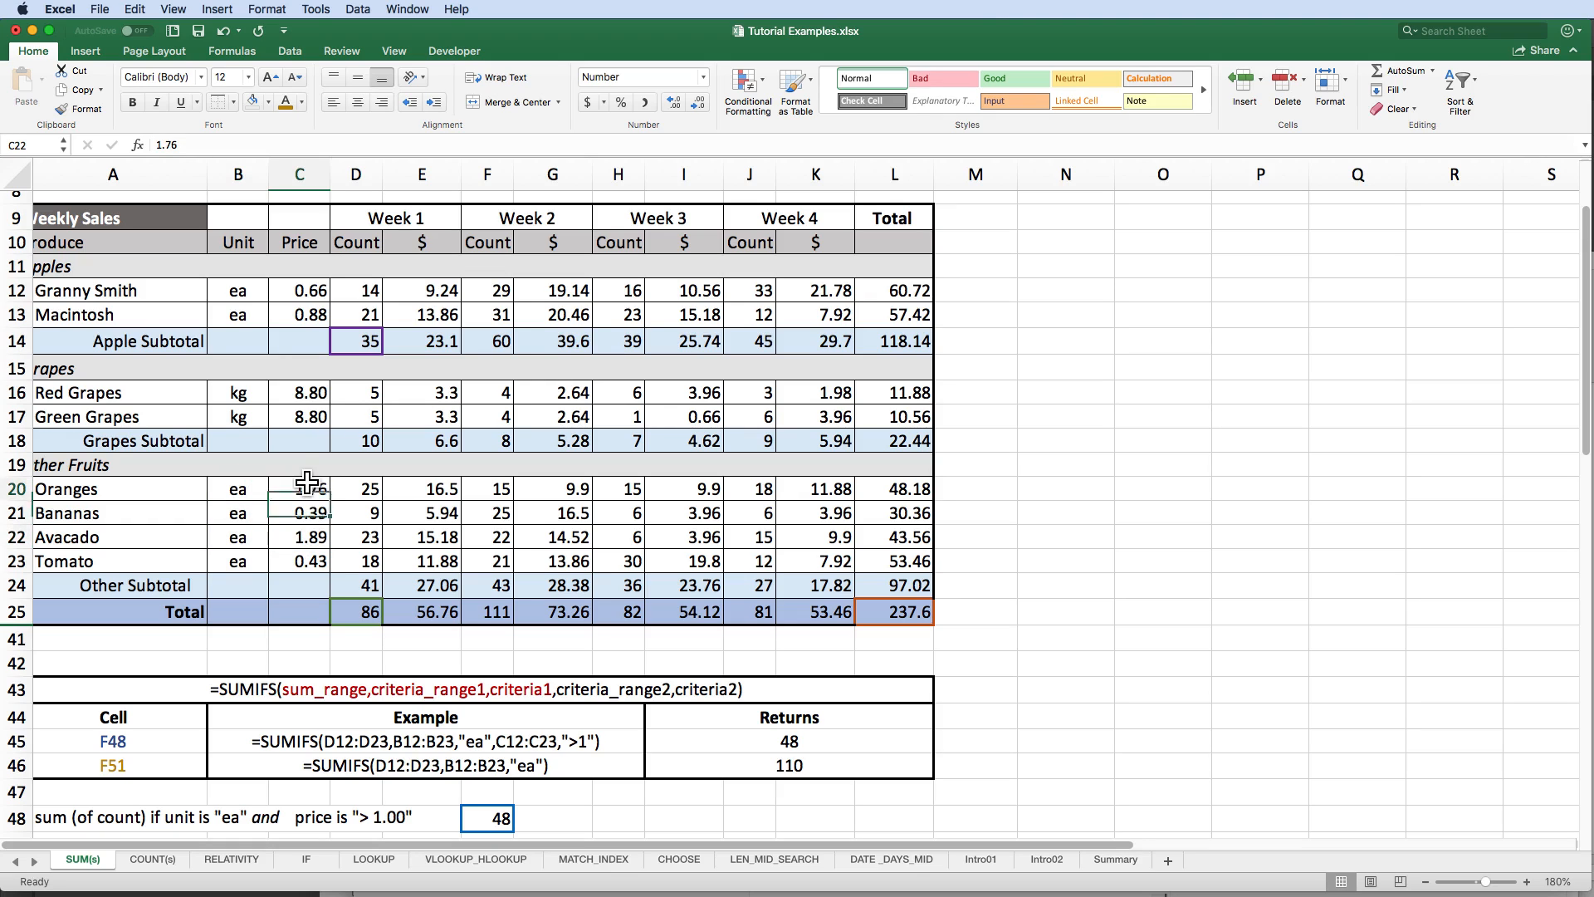
left_click(357, 488)
left_click(355, 536)
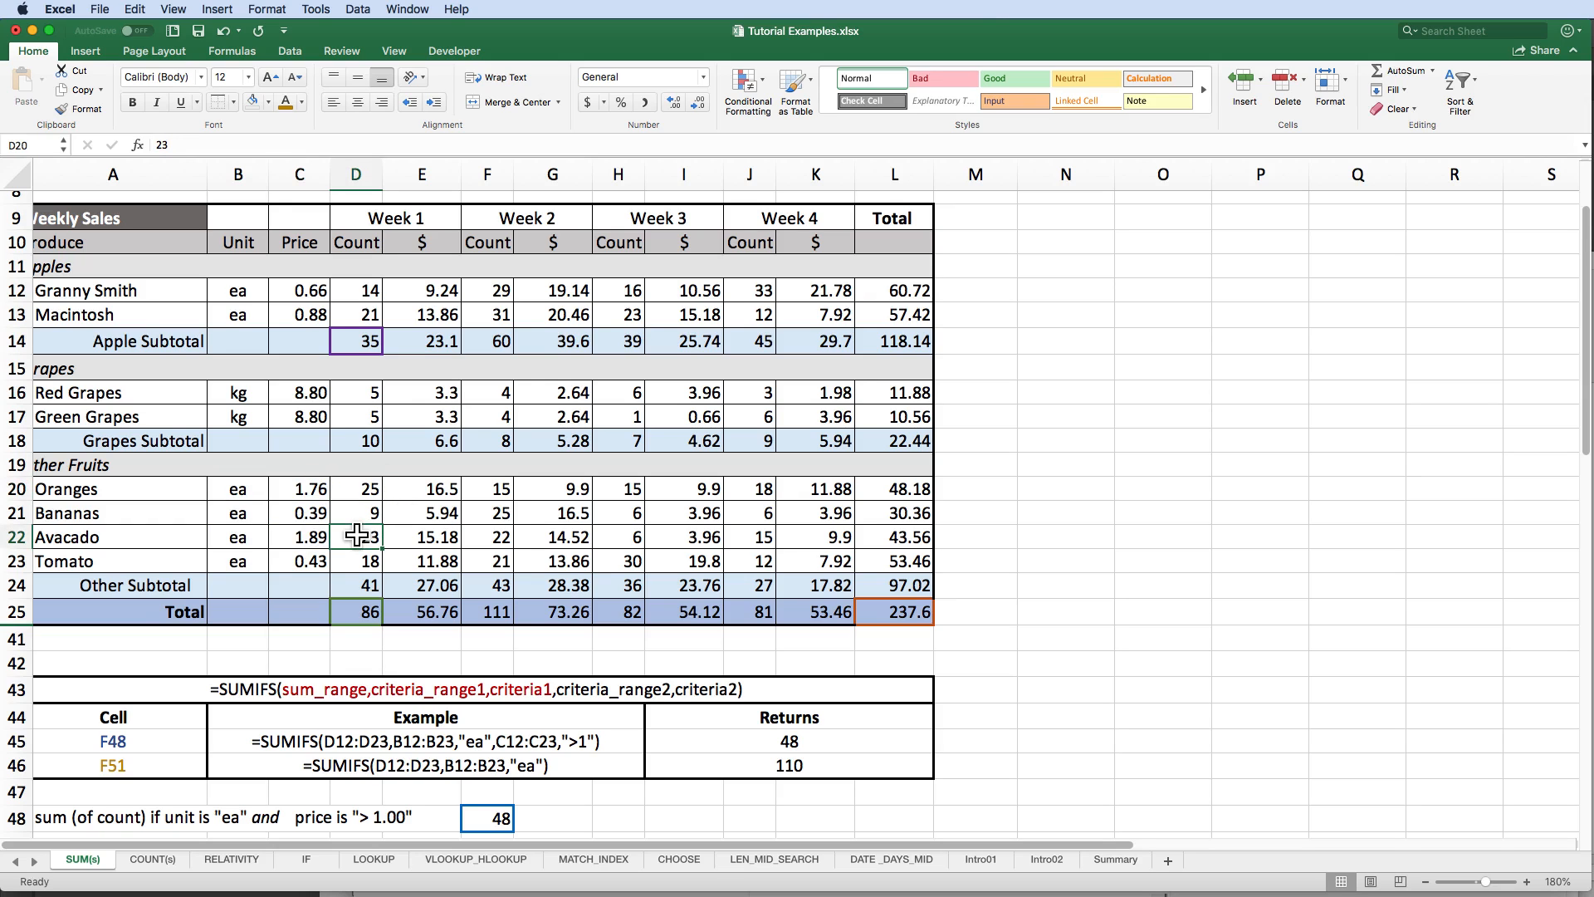
scroll(581, 706, "down", 5)
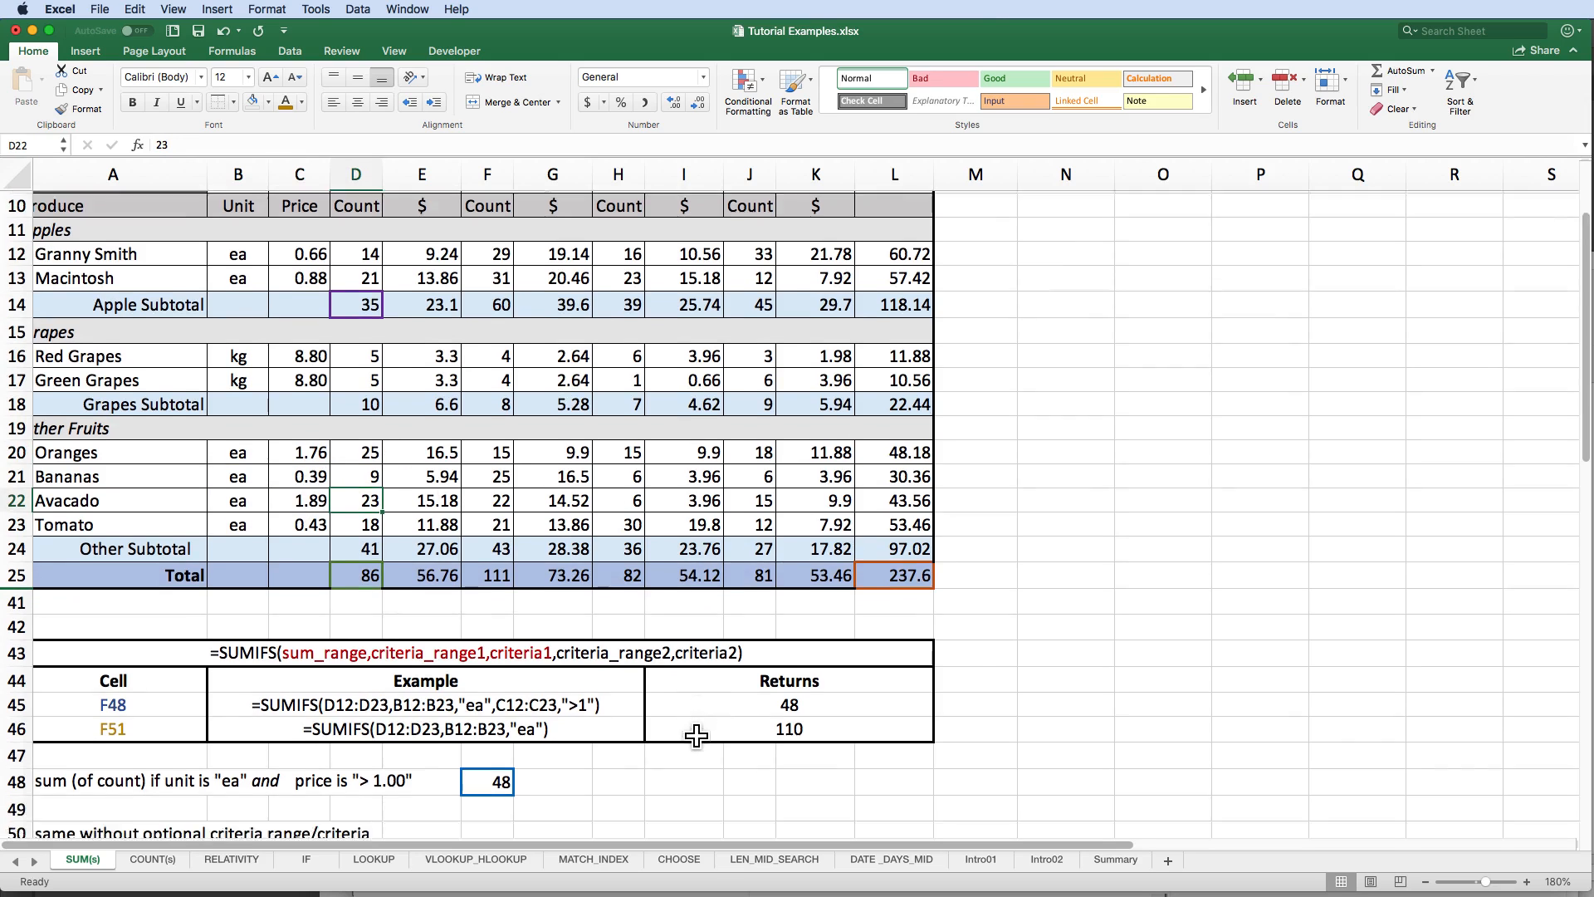
left_click(489, 663)
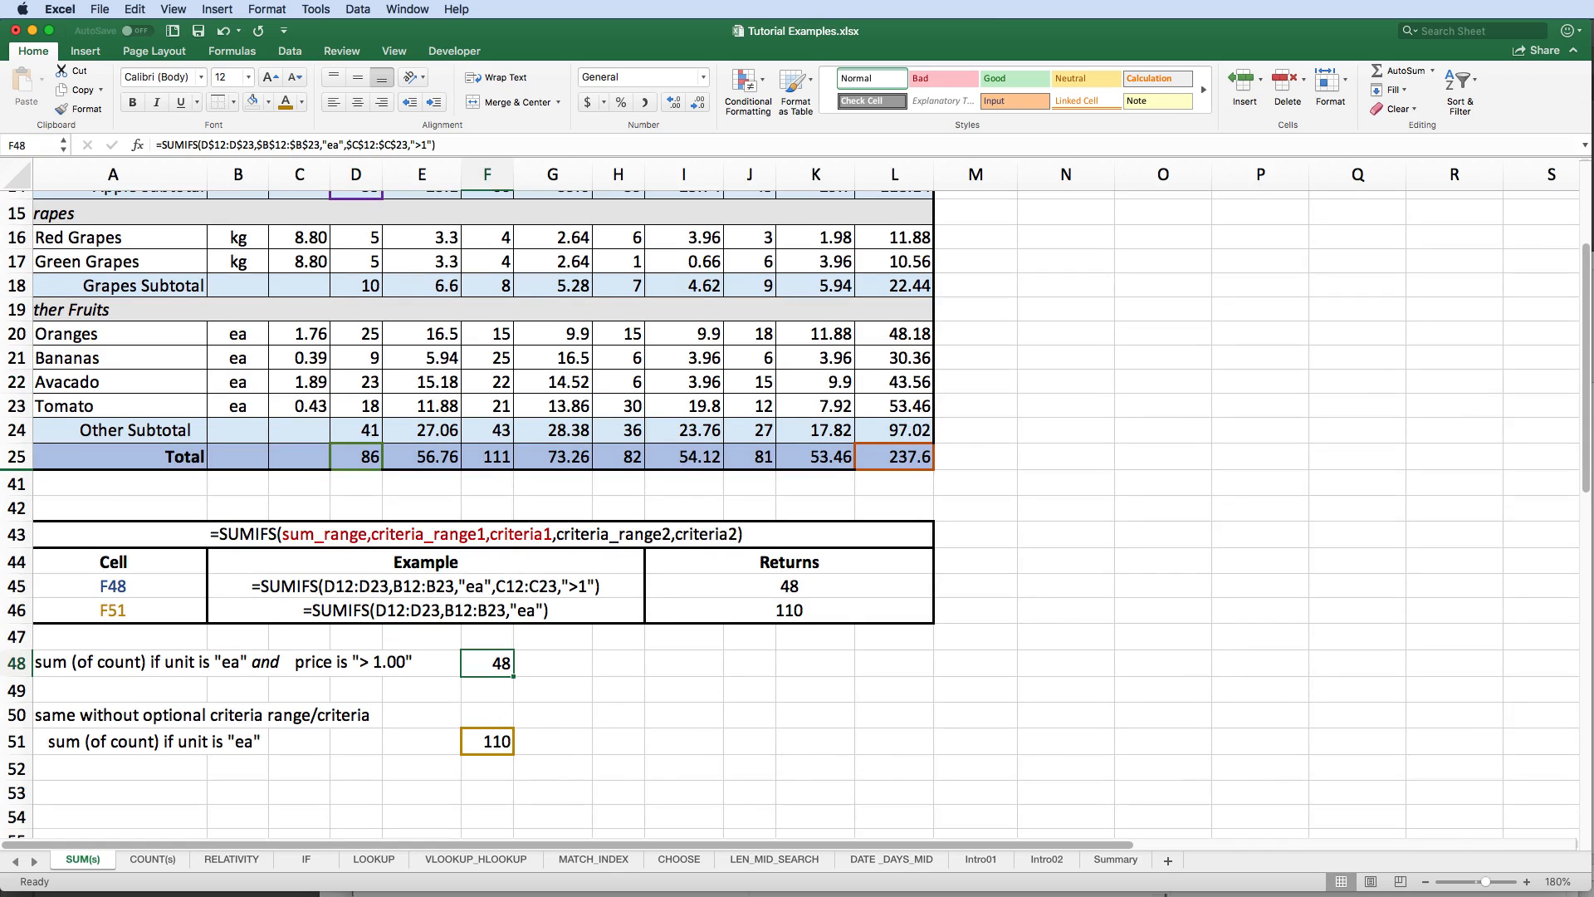
Step: Trace the example =SUMIFS(D12:D23,B12:B23,"ea") through the Week 1 counts of the "ea" items and inspect the formula in F51
left_click(445, 613)
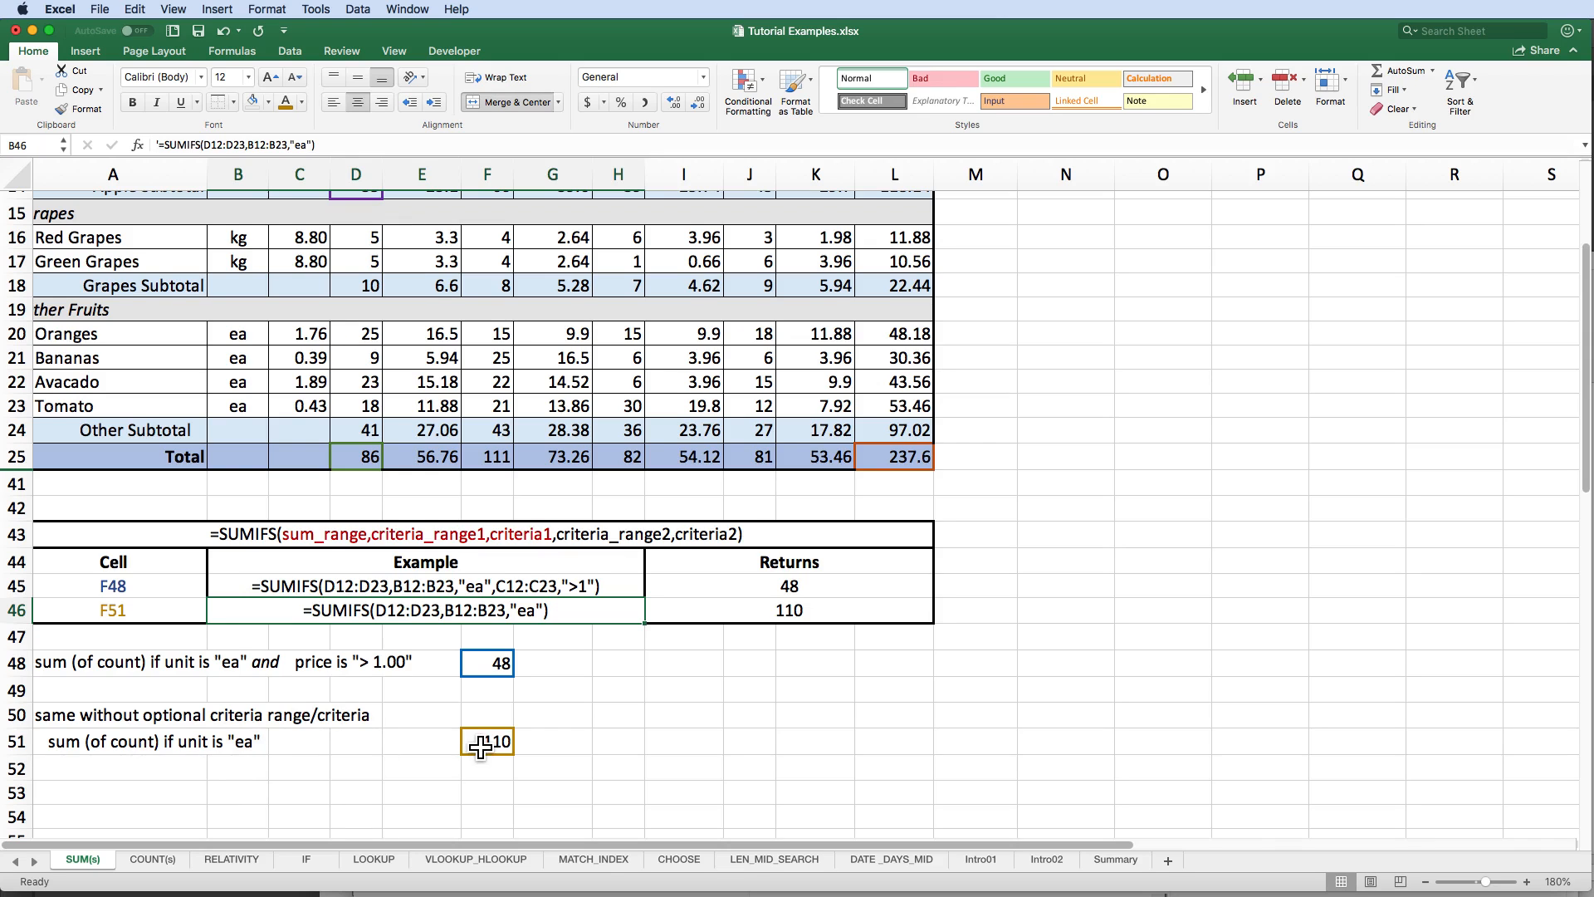
scroll(480, 747, "up", 5)
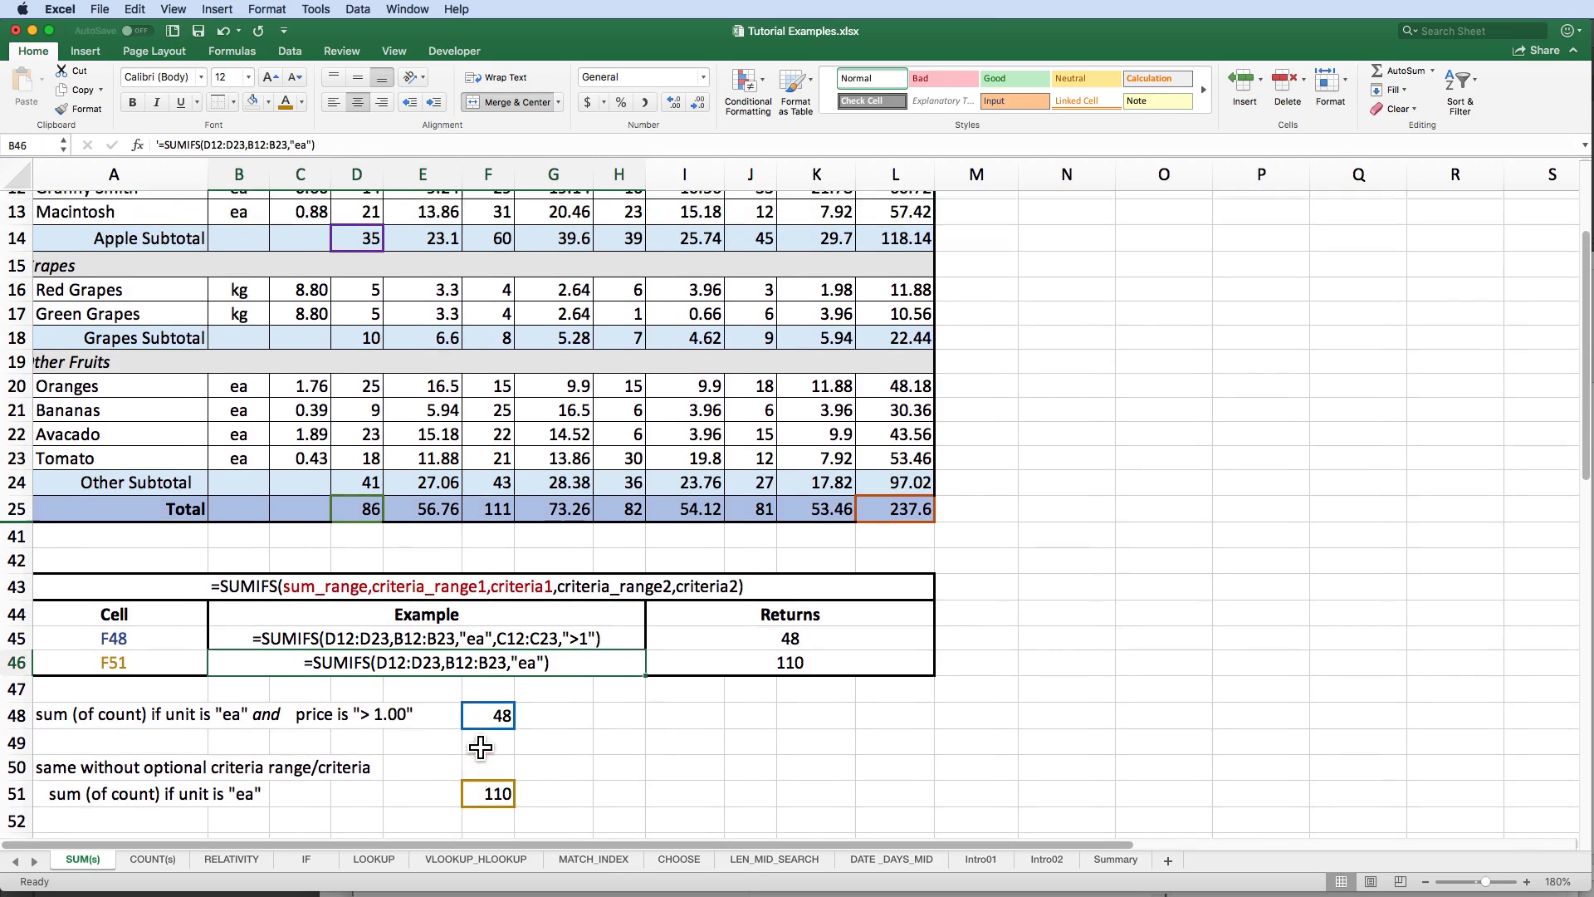
scroll(480, 747, "up", 1)
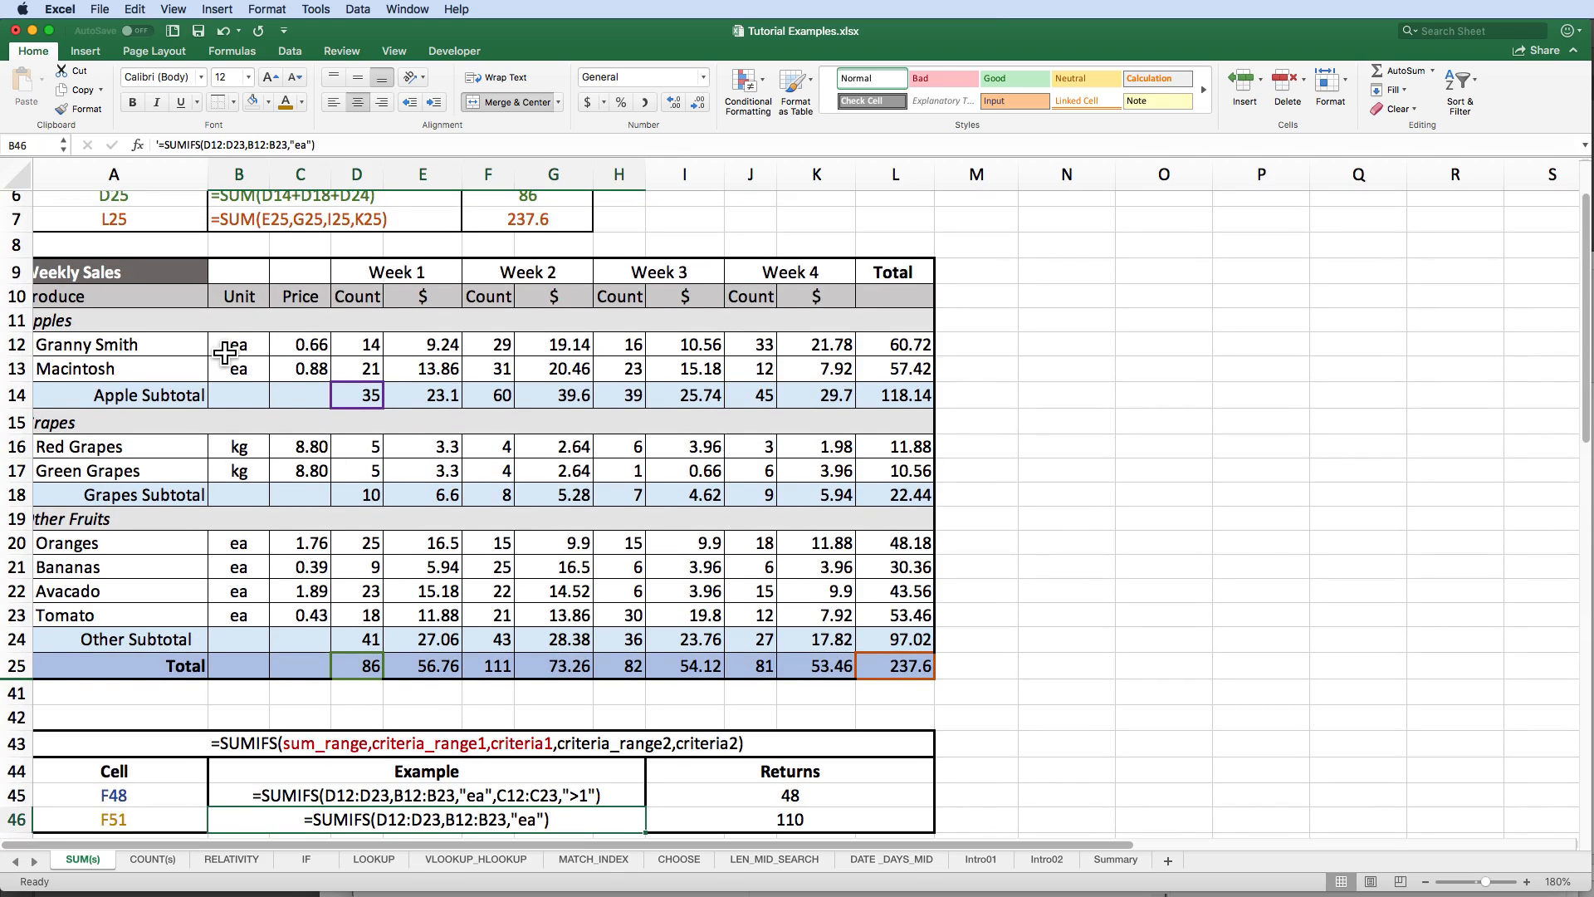
left_click(357, 365)
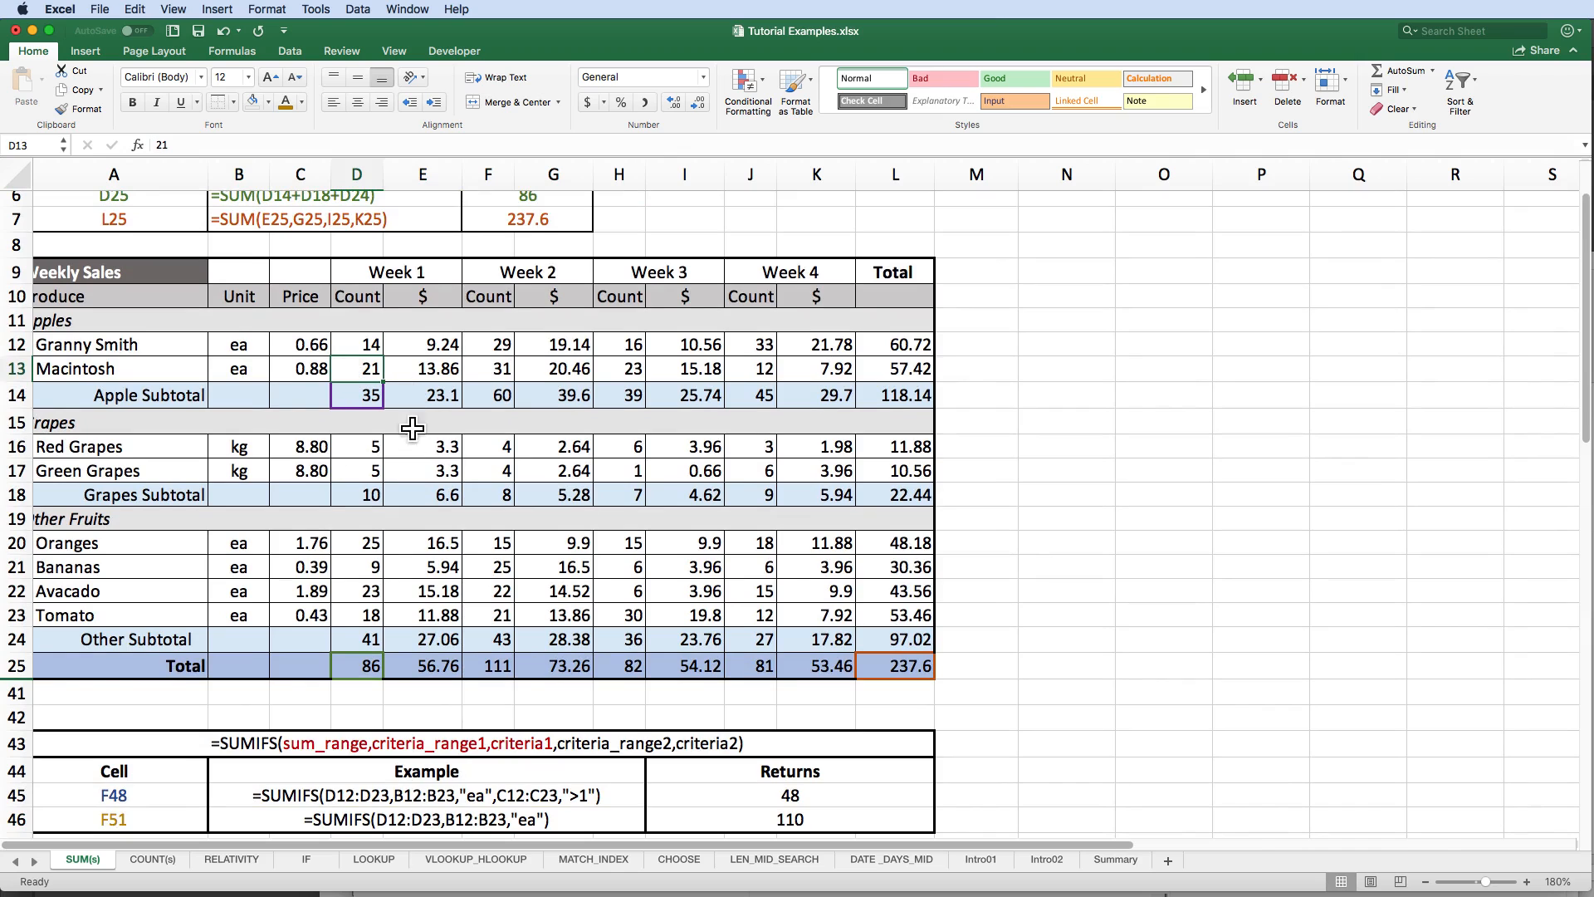
left_click(354, 541)
left_click(355, 568)
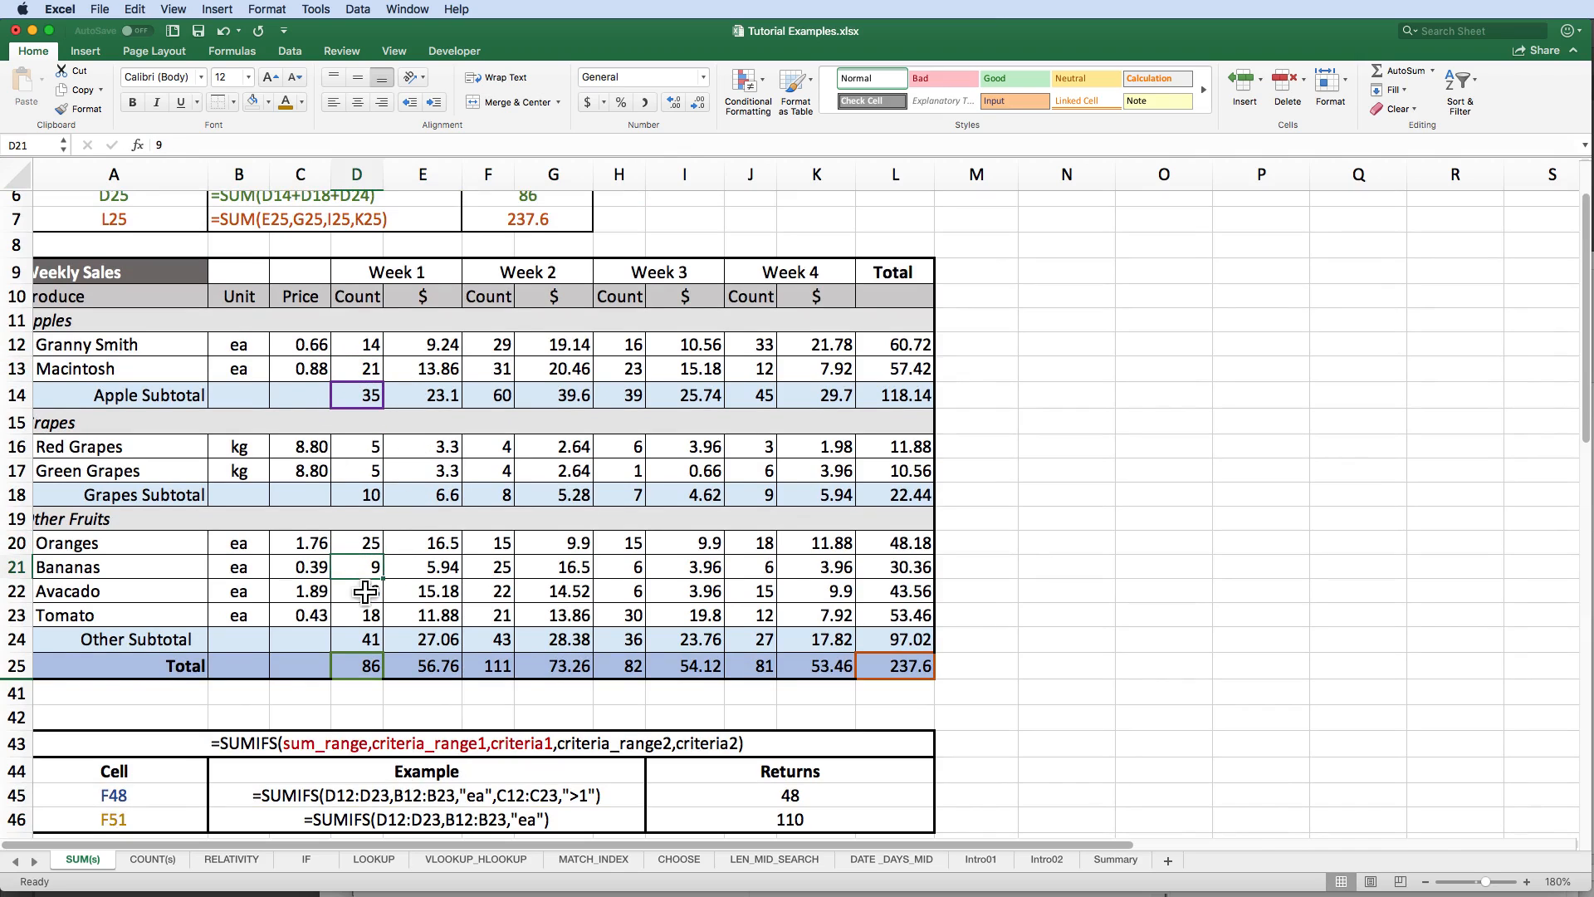
left_click(356, 591)
left_click(357, 615)
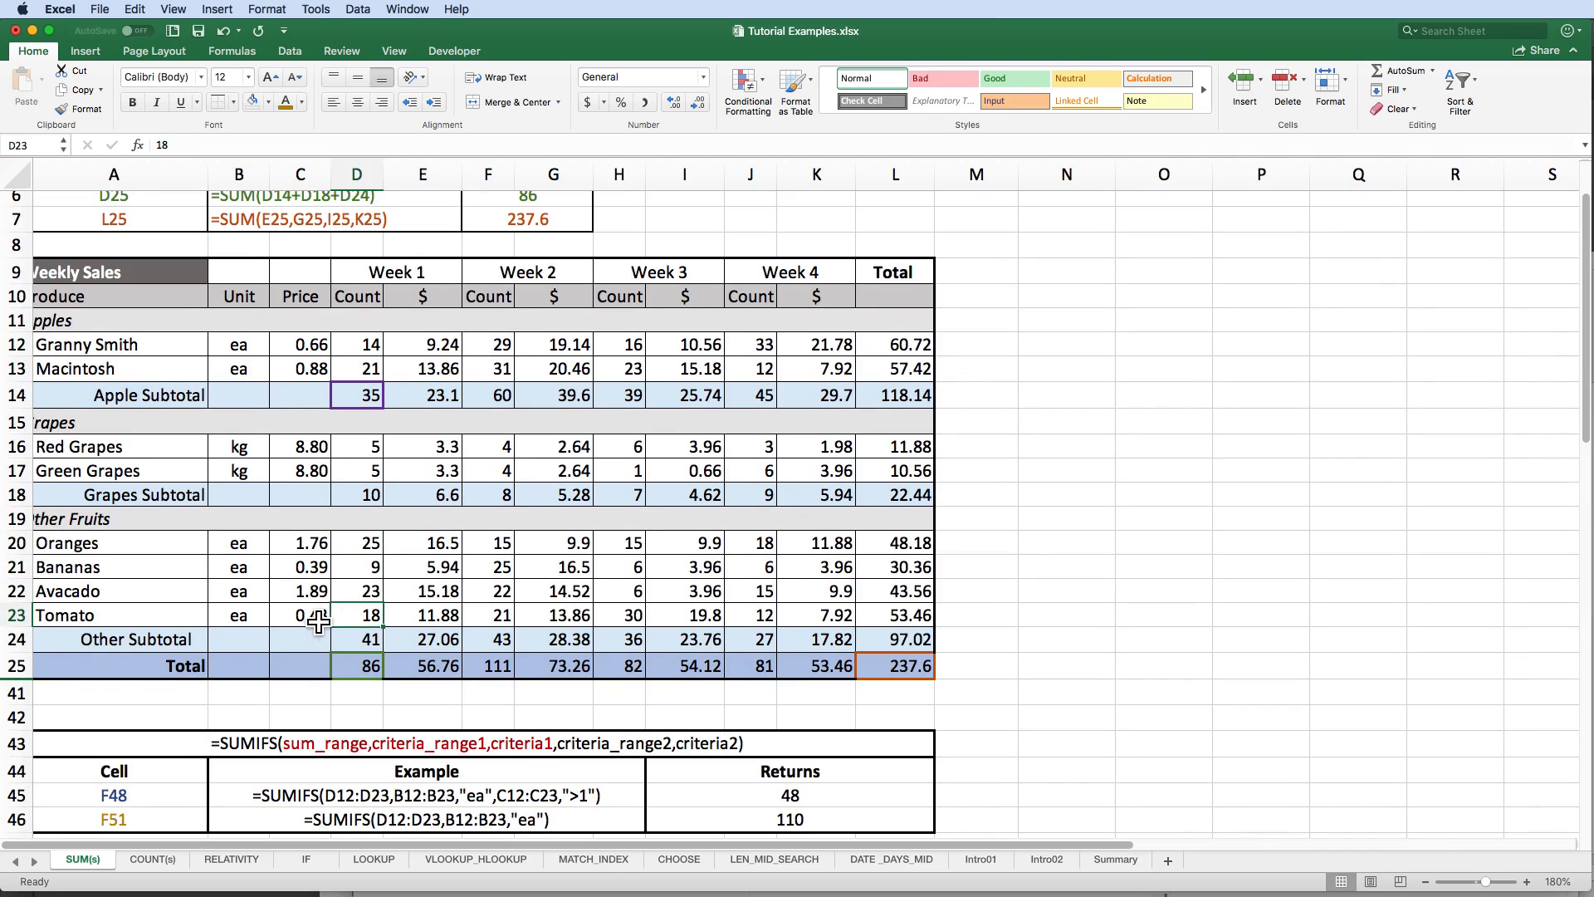
scroll(315, 623, "down", 3)
left_click(482, 810)
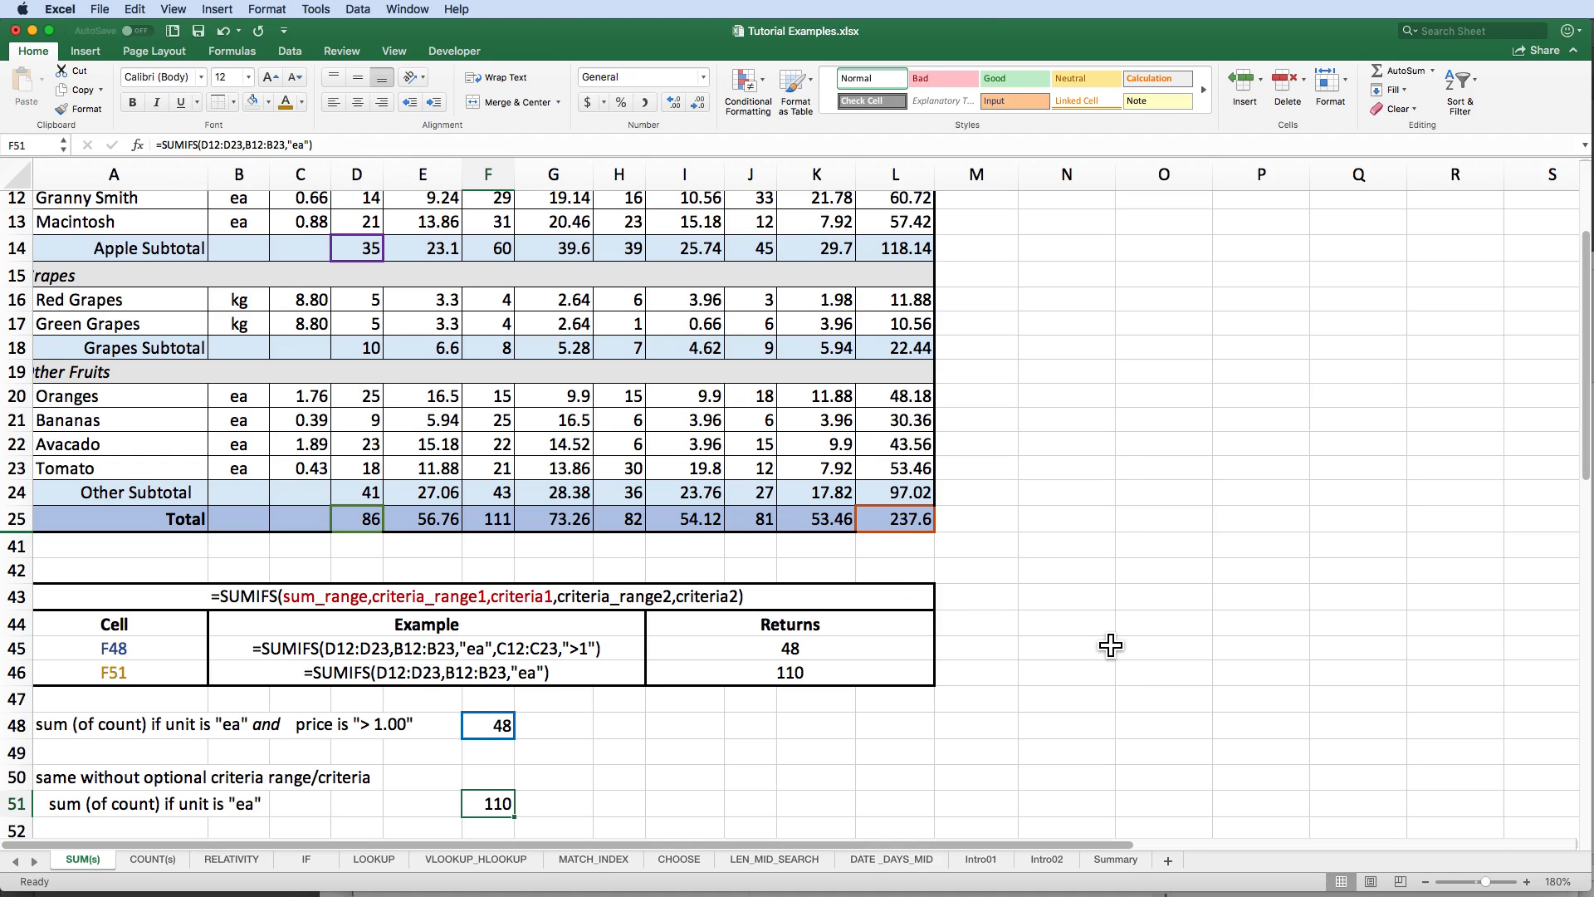
Step: Bring the AutoSum example at row 77 into view and review where the AutoSum command is offered
scroll(1111, 646, "down", 15)
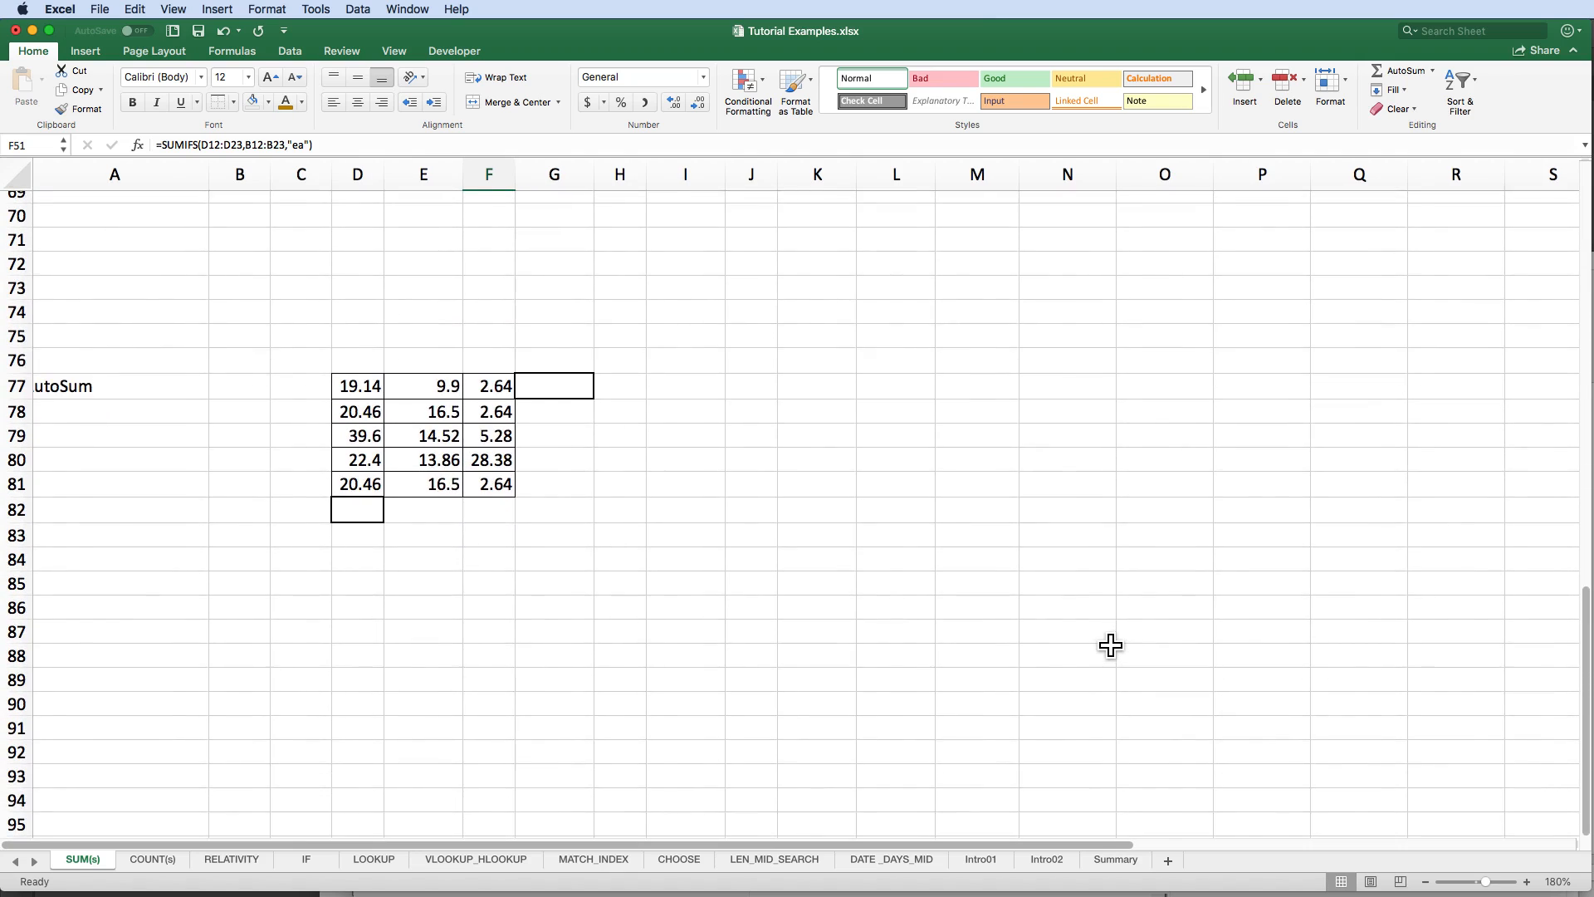
scroll(1111, 645, "left", 1)
scroll(1111, 645, "down", 5)
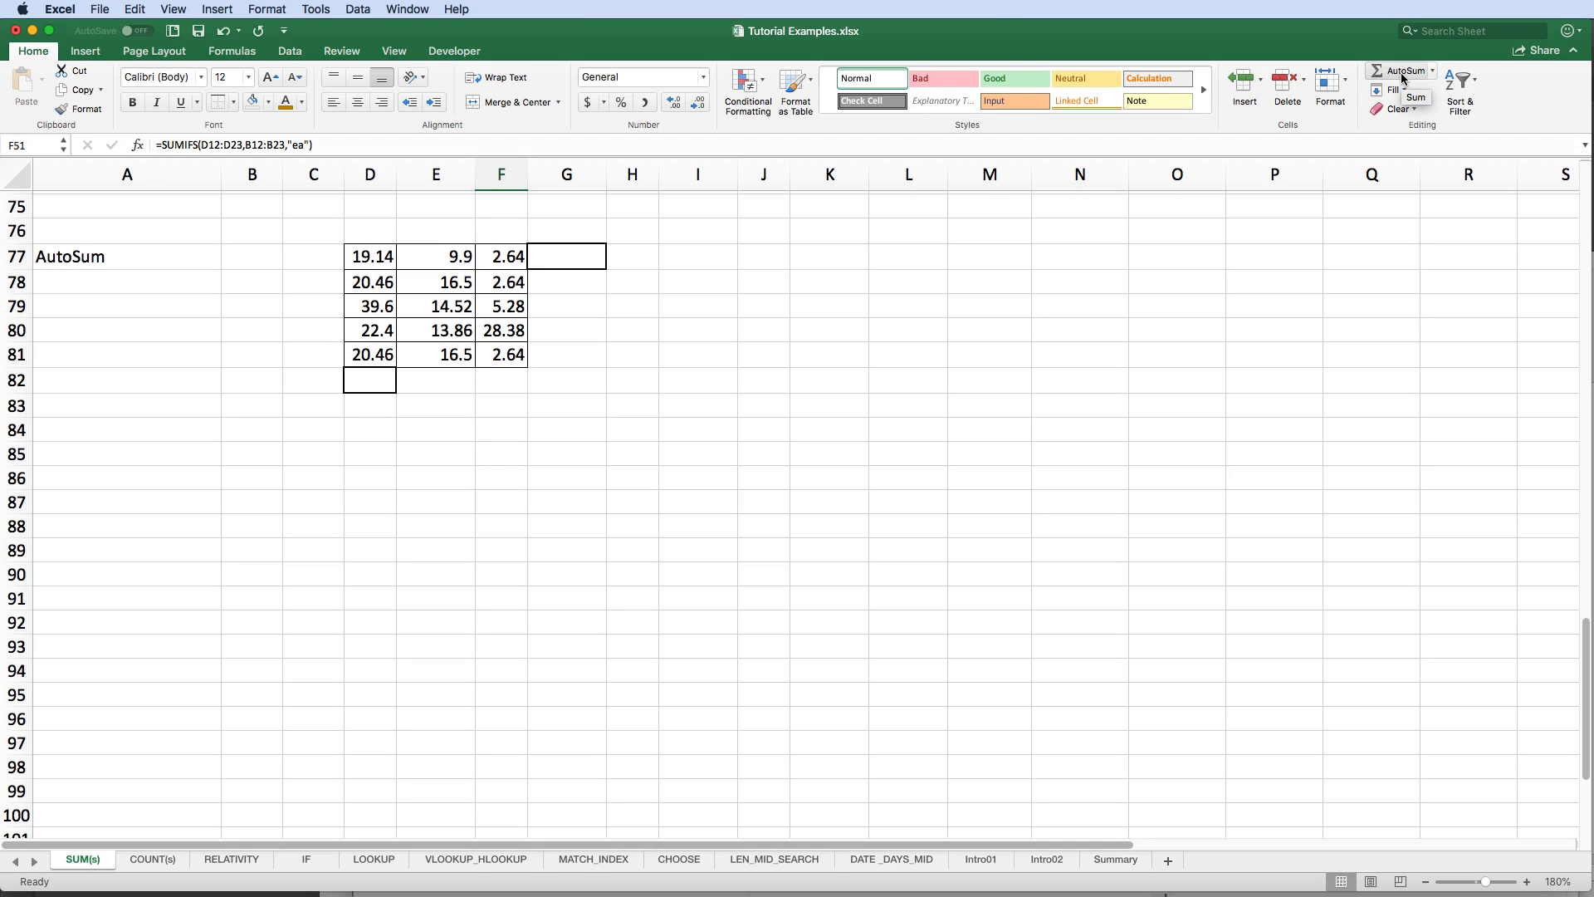
left_click(218, 54)
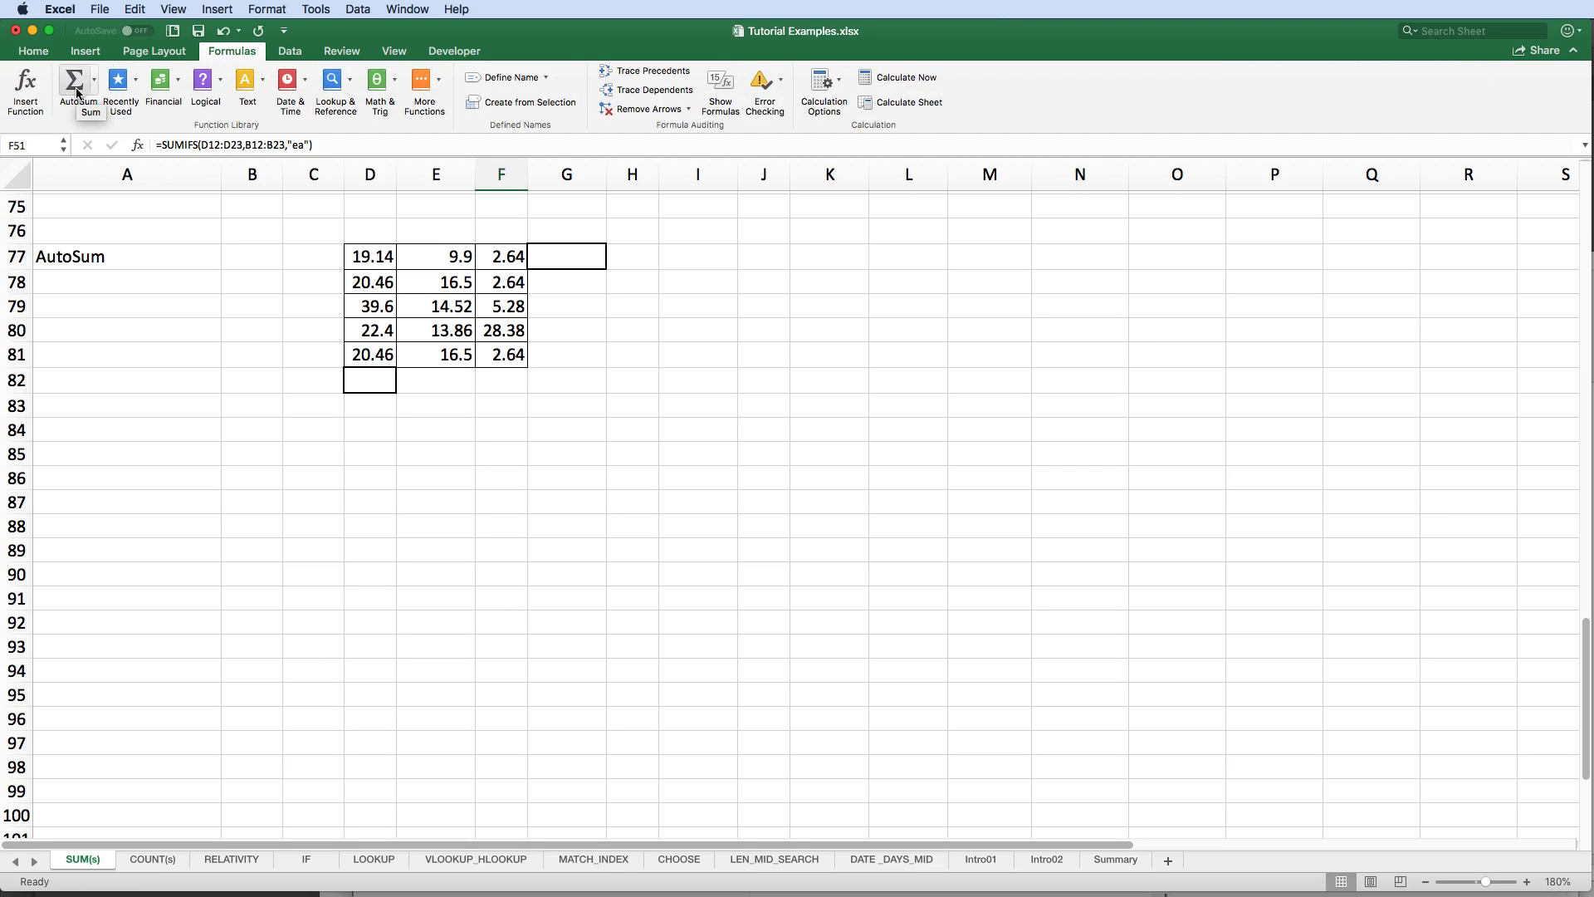
left_click(33, 51)
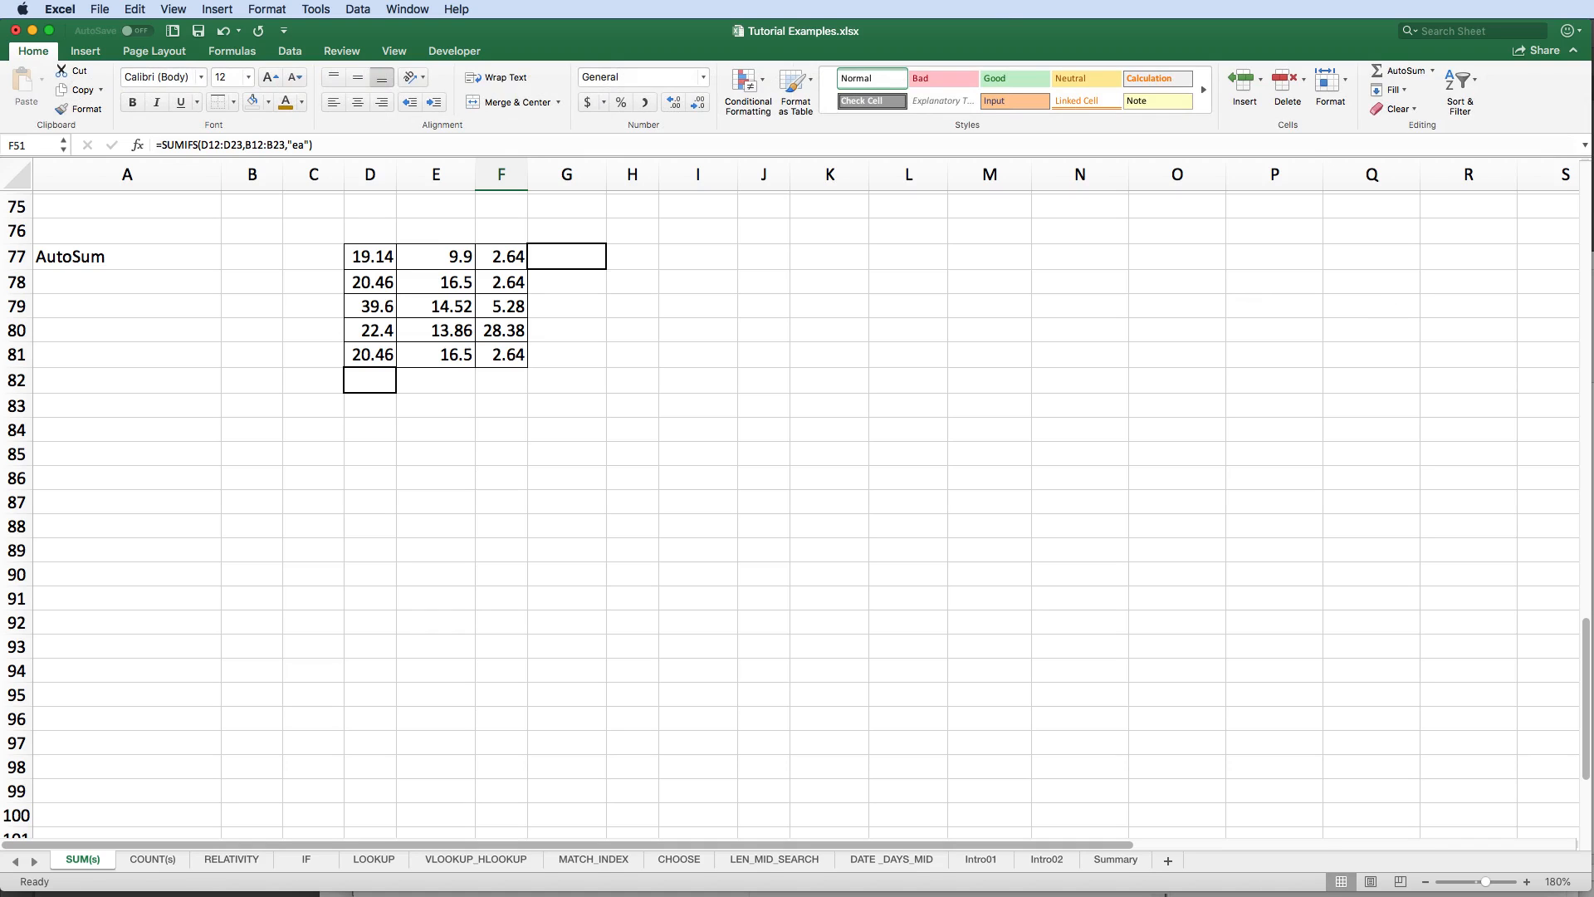
Step: Examine the row values D77:F77 and the empty total cells G77 and D82 of the AutoSum example
left_click(556, 262)
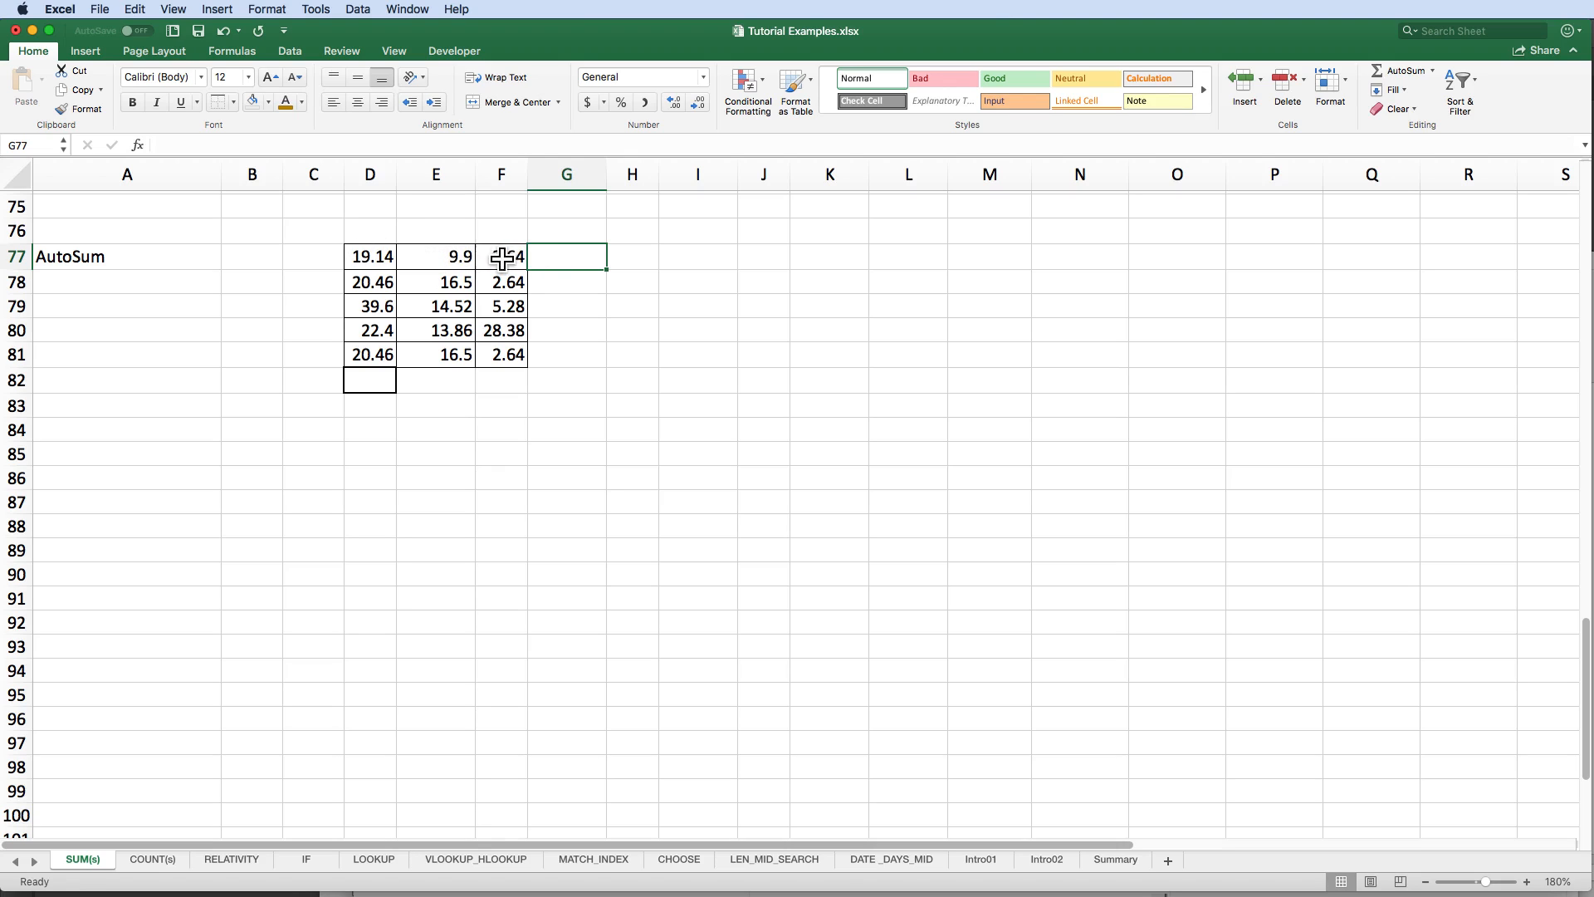
left_click_drag(510, 256, 375, 252)
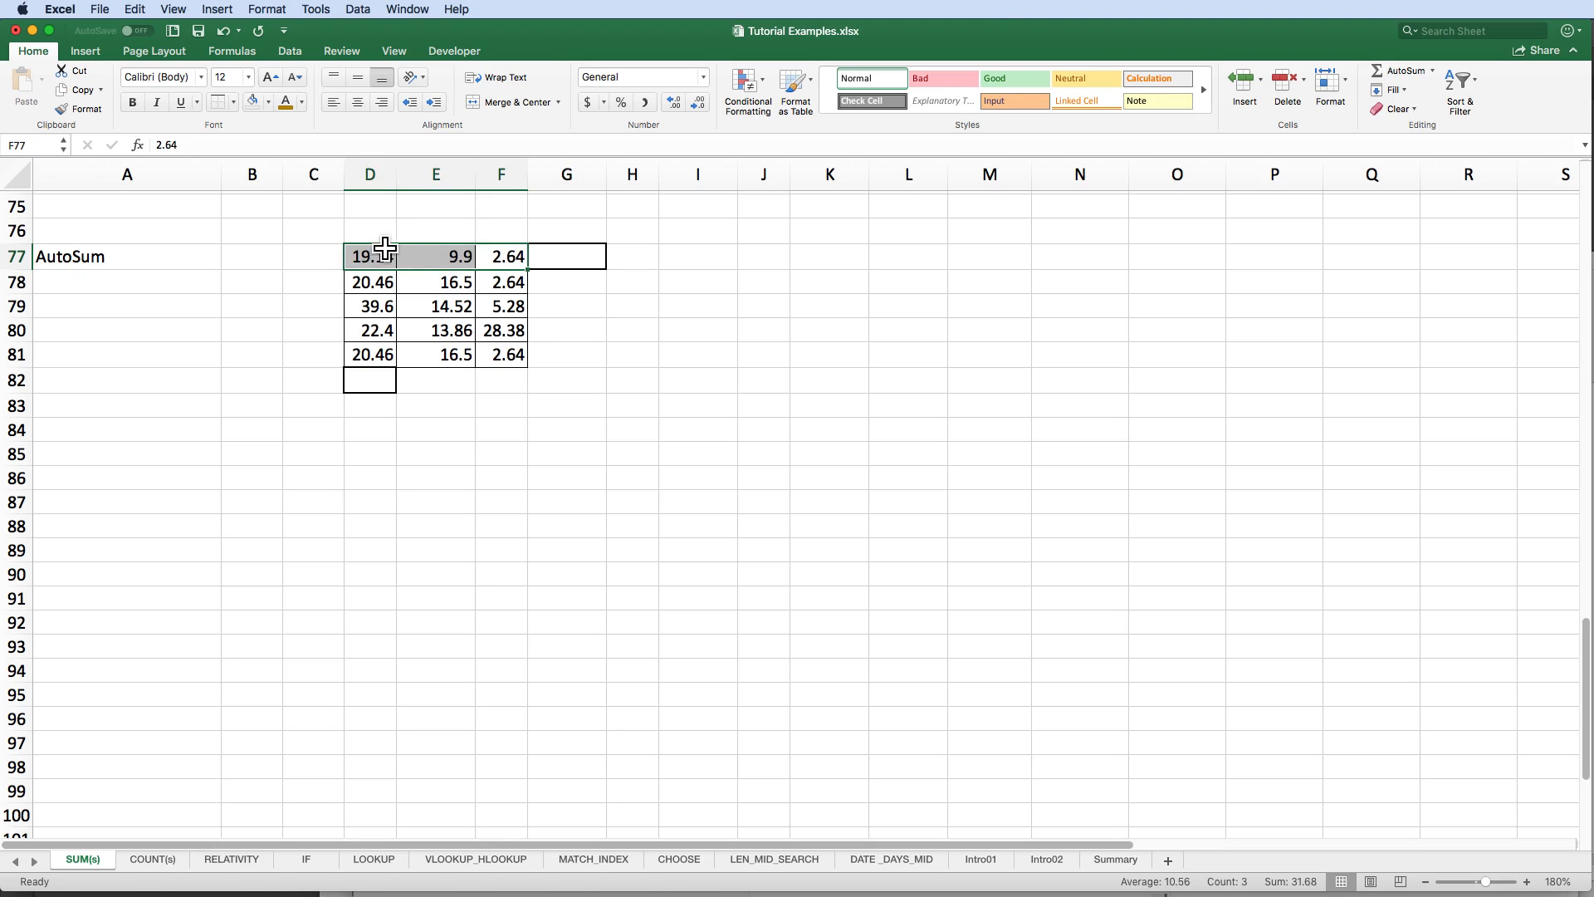
left_click(378, 380)
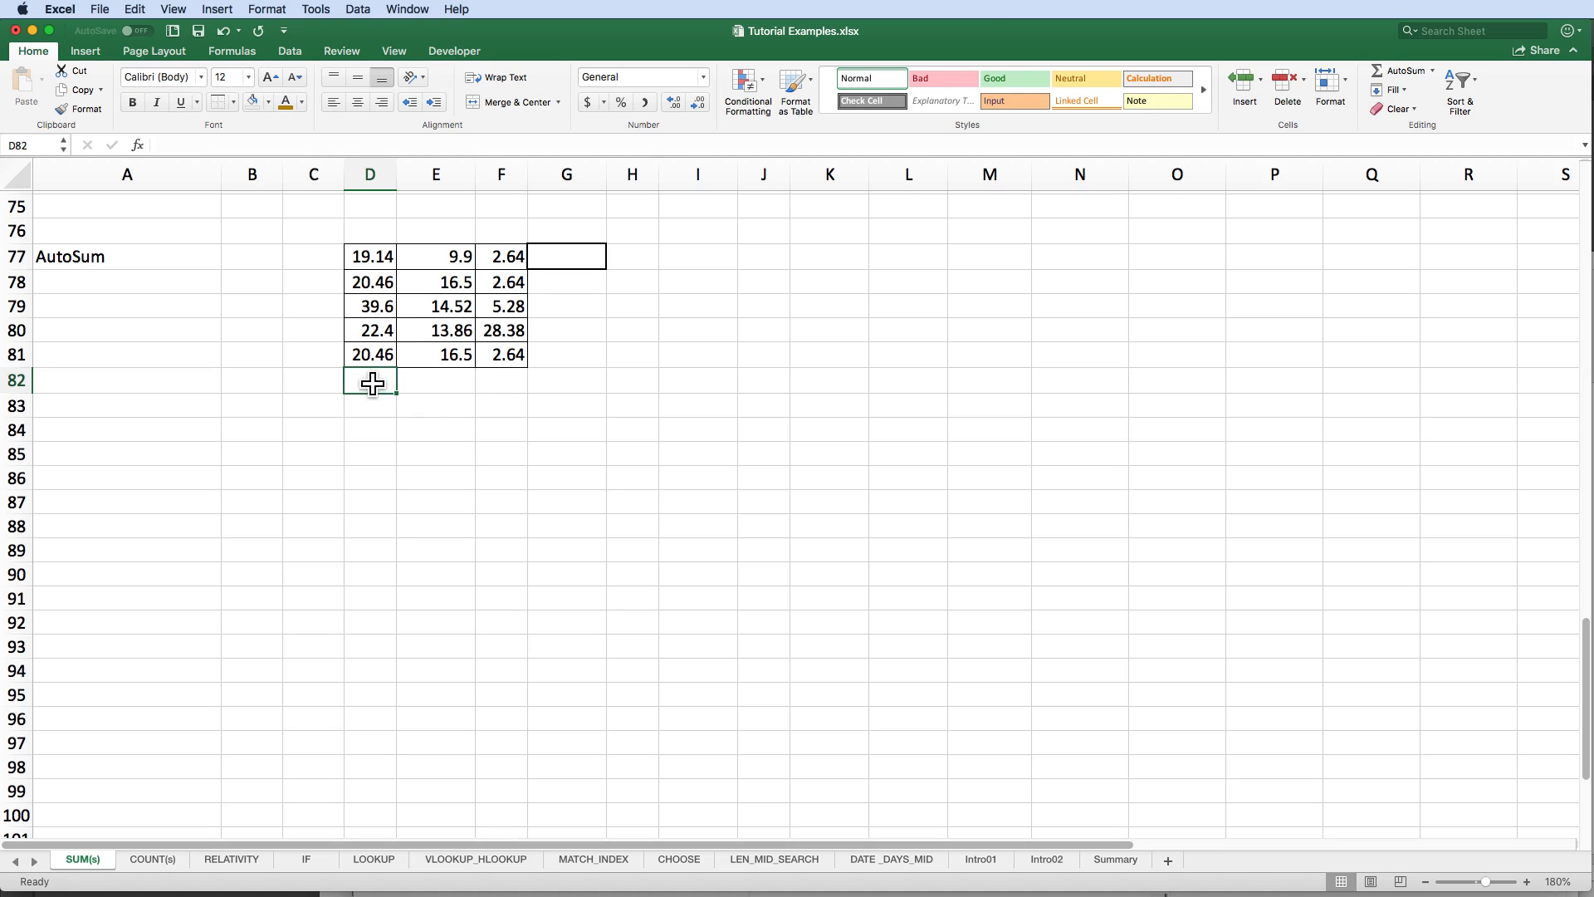
Step: Review the functions AutoSum offers and total D77:D81 into D82 with AutoSum
left_click_drag(372, 384, 376, 261)
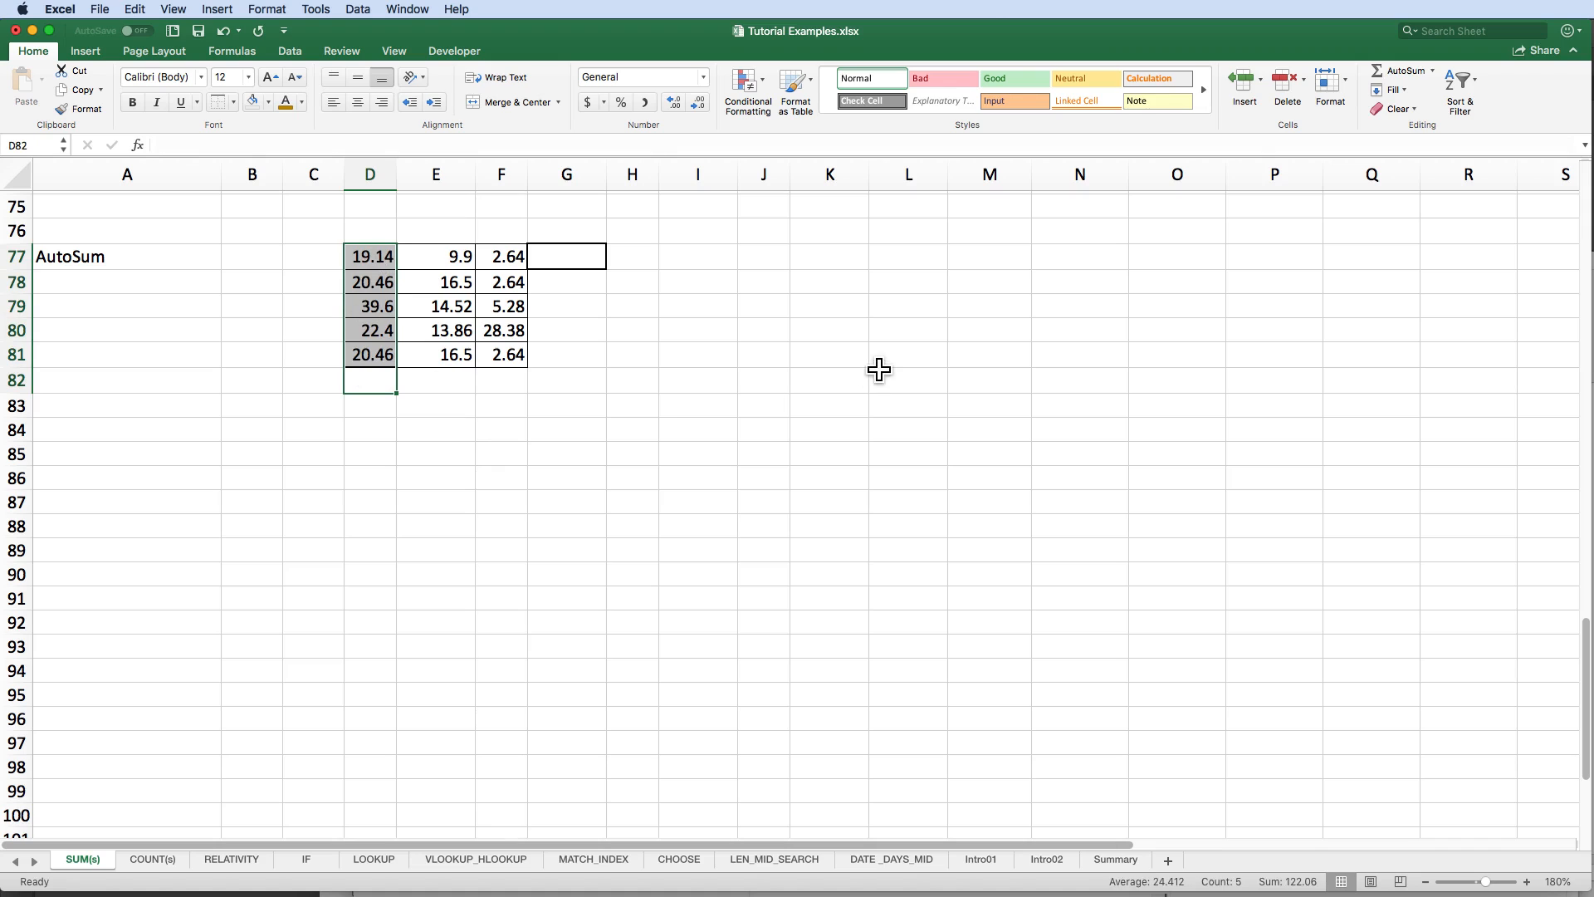
left_click(1432, 69)
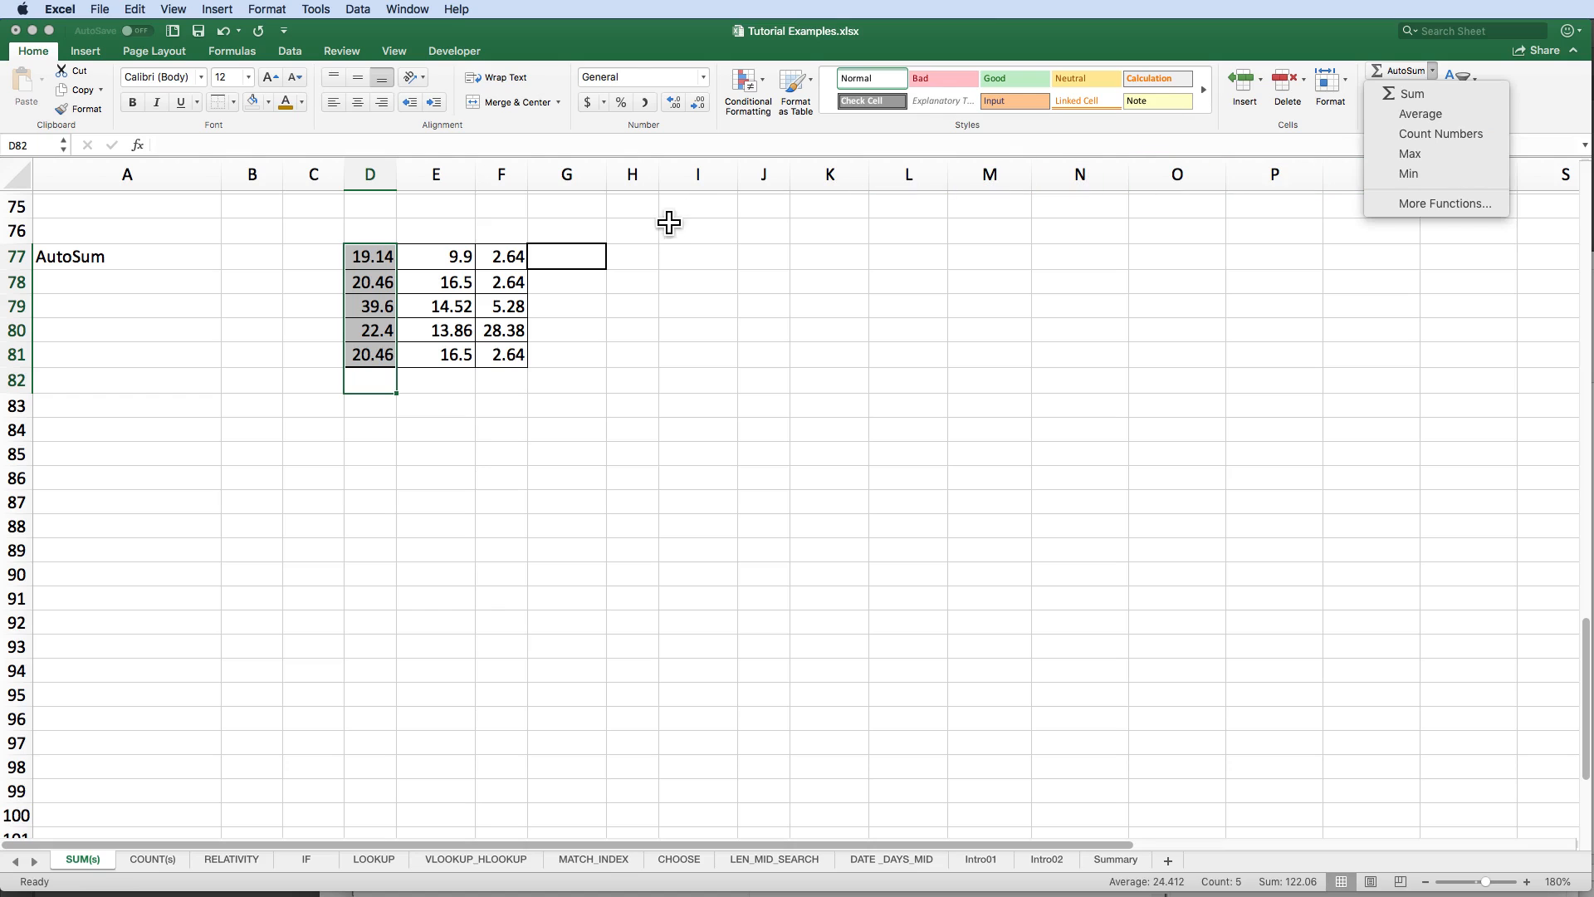
left_click(578, 262)
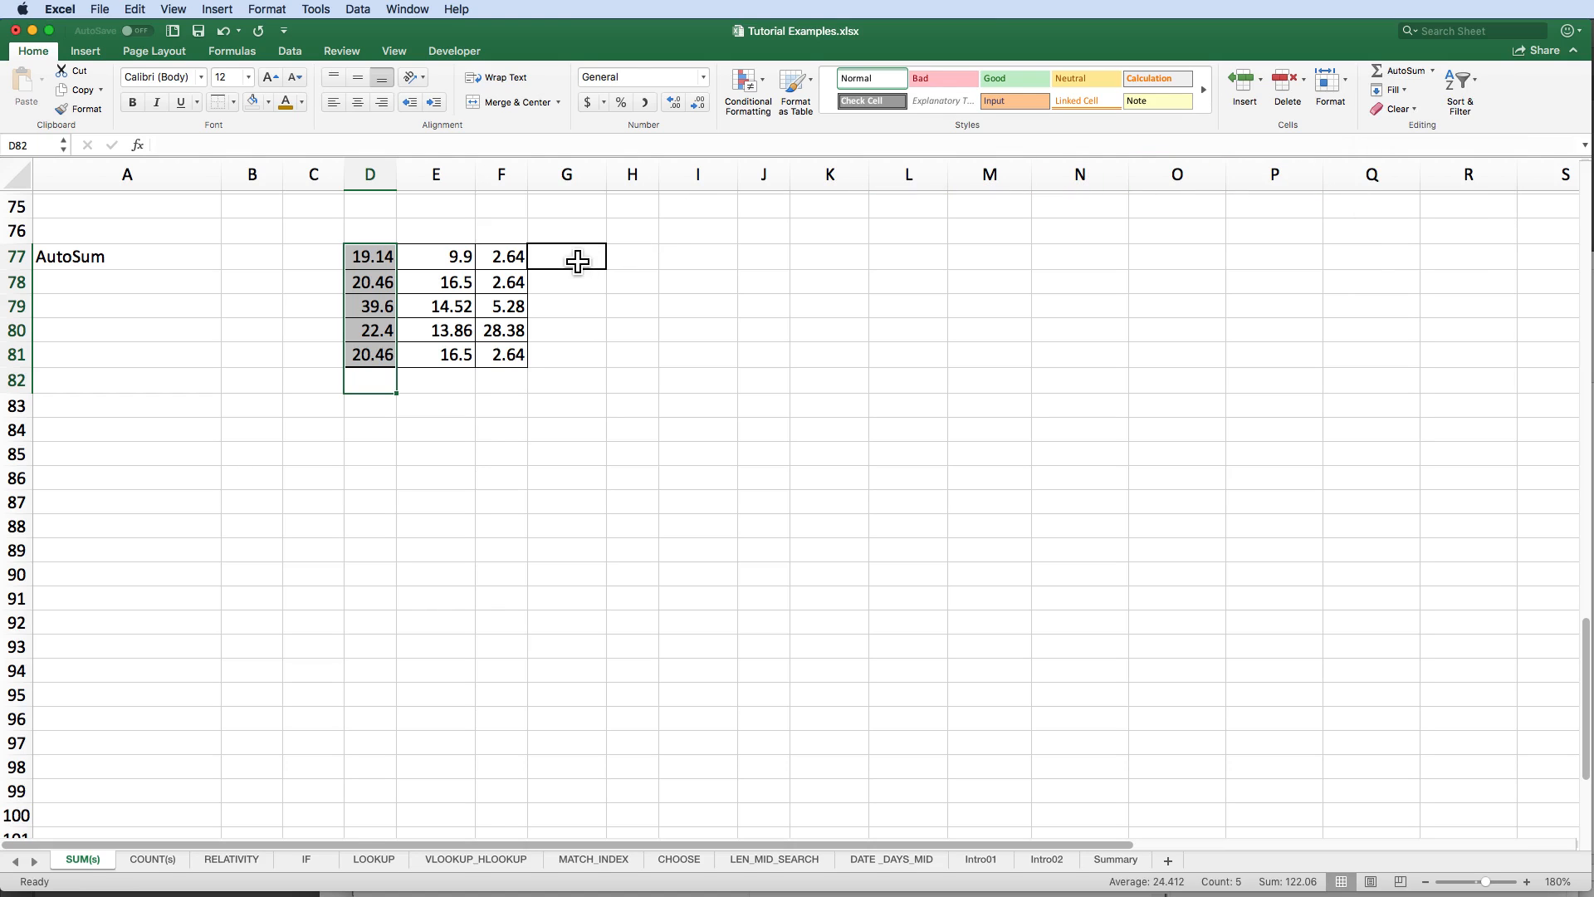
left_click(1404, 73)
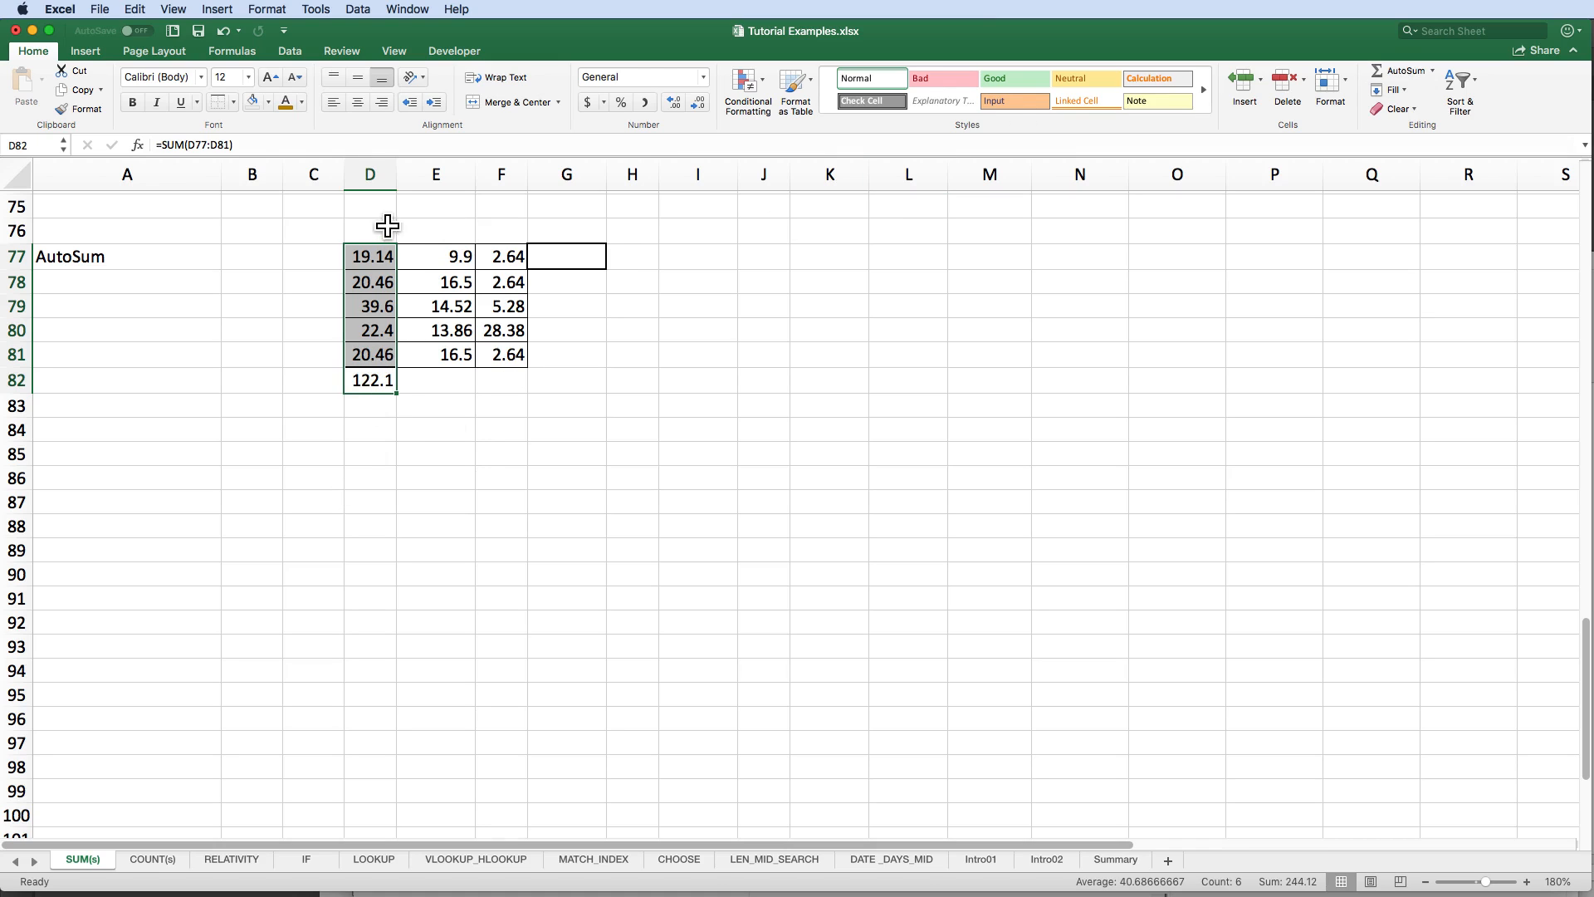
Step: Total D77:F77 into G77 with AutoSum, accepting the proposed formula =SUM(D77:F77)
left_click(564, 257)
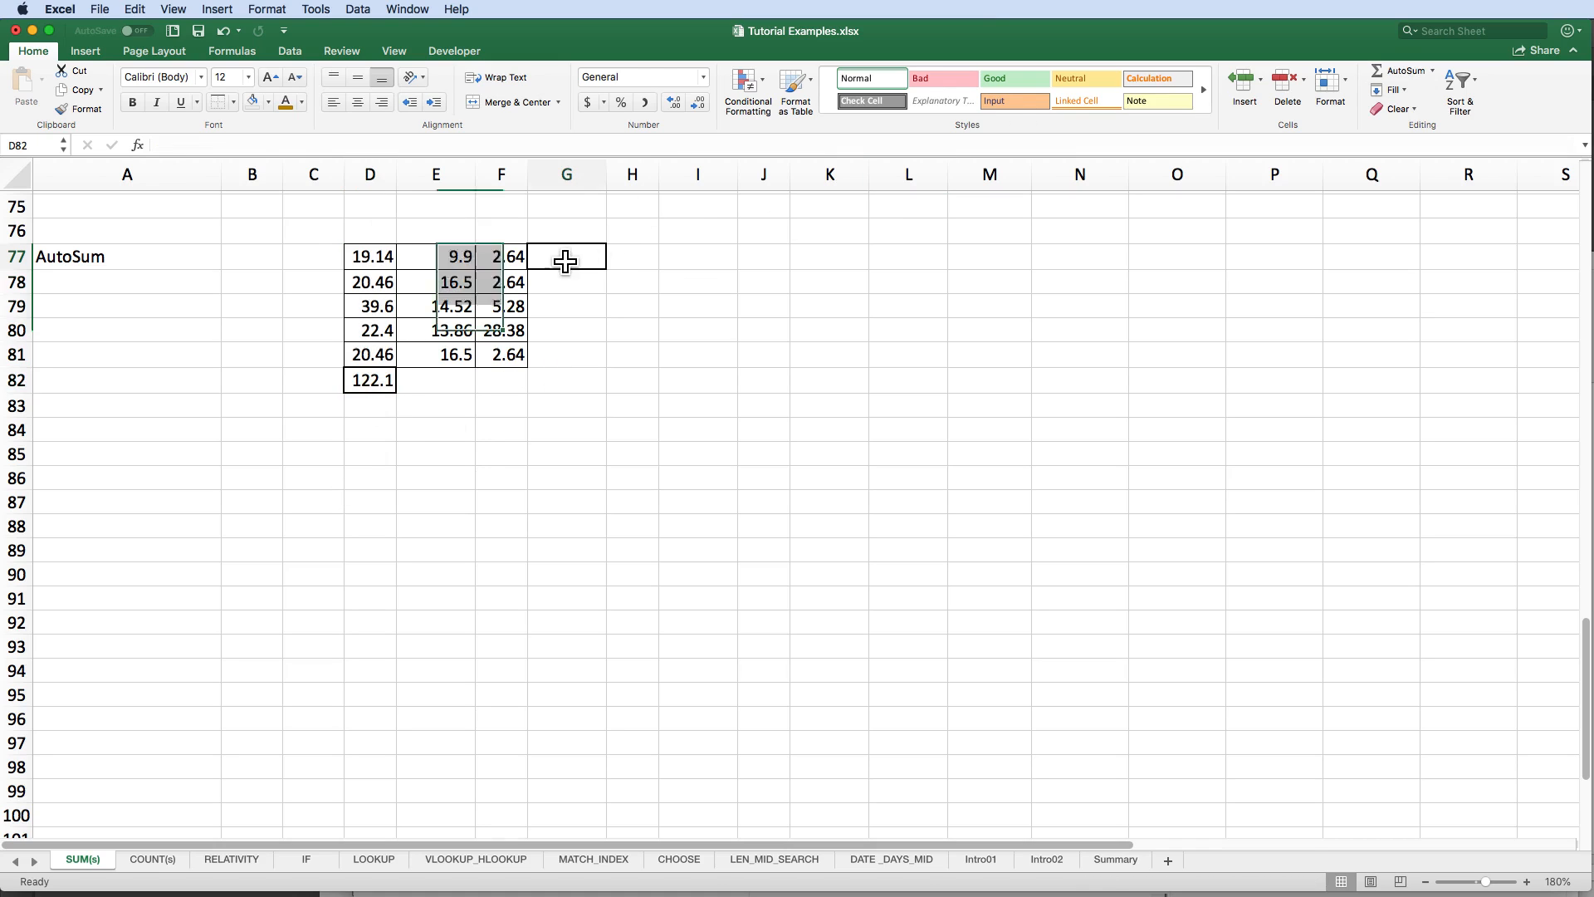
left_click(1394, 79)
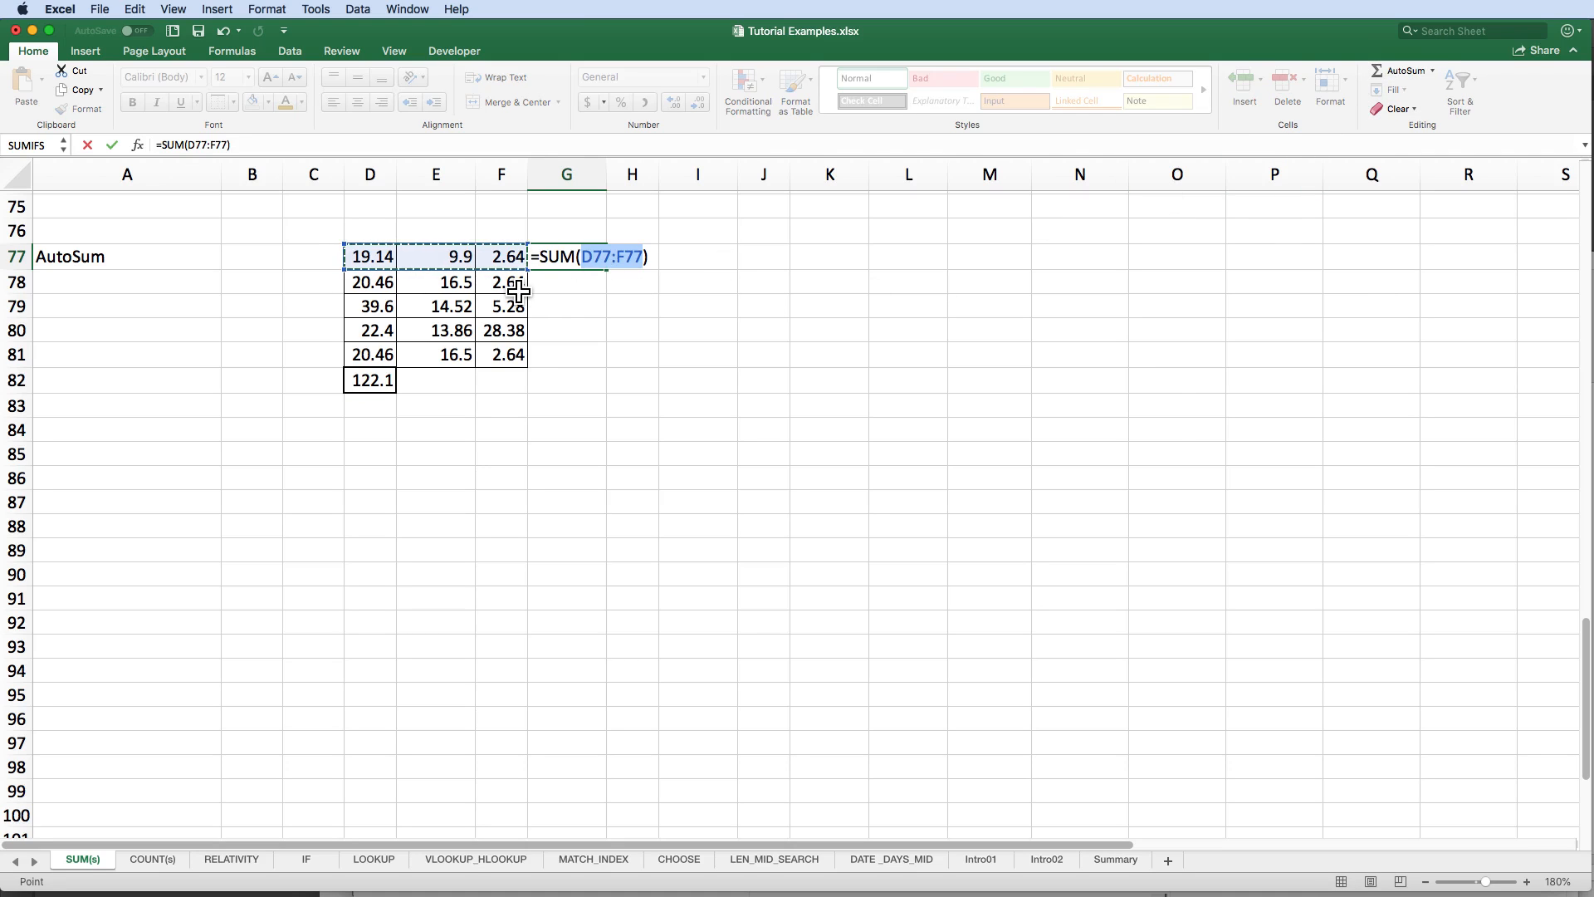
key("Return")
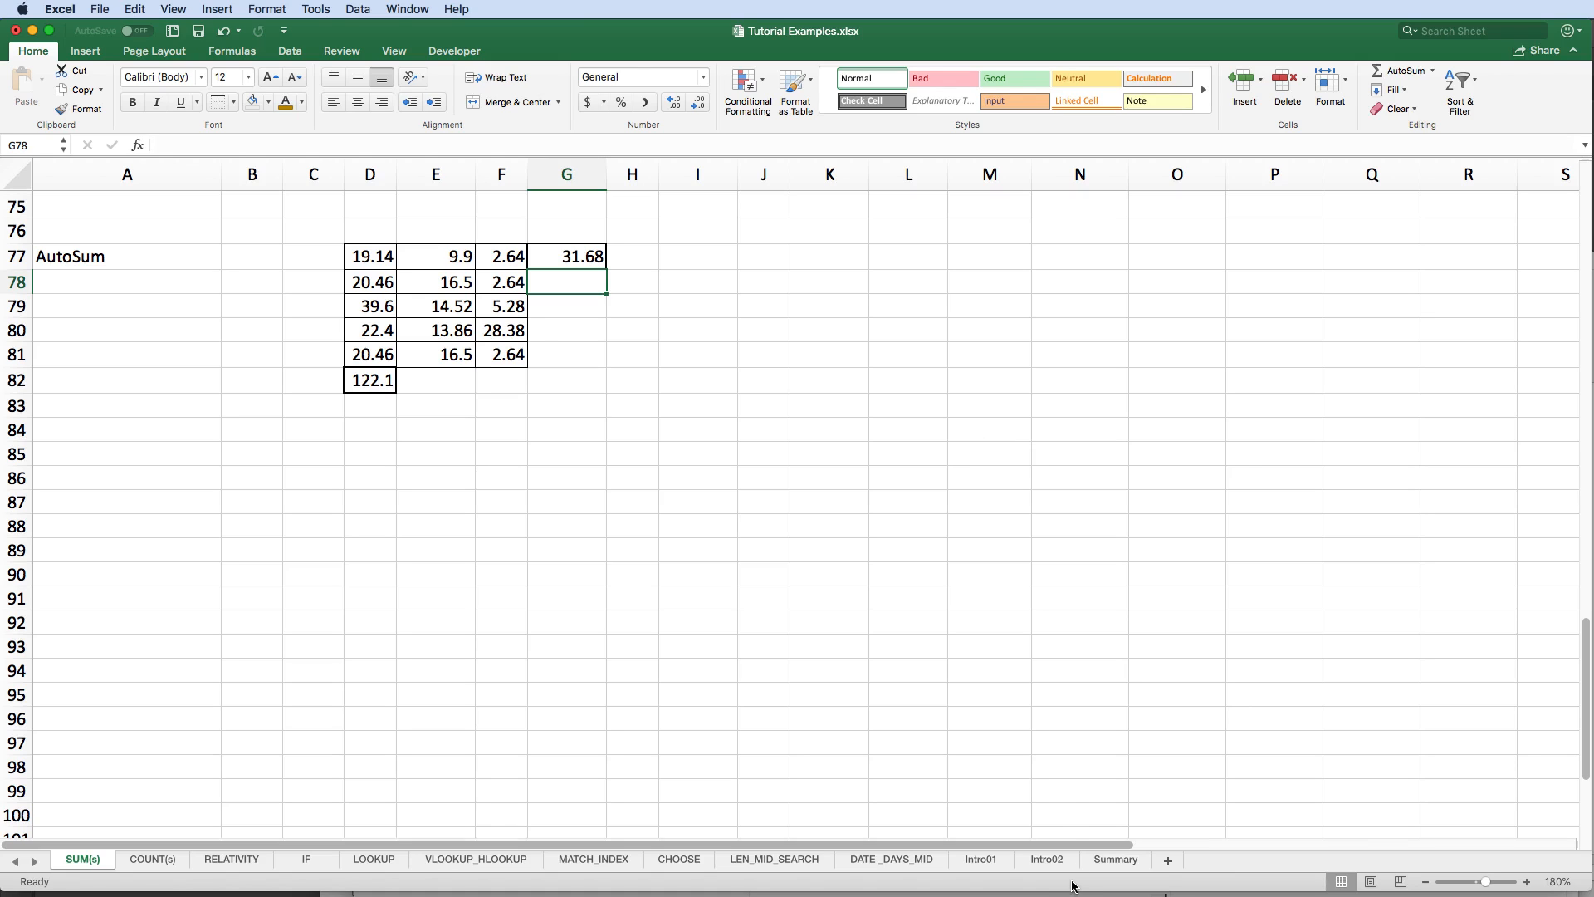
Step: Check the status bar sum for D79:F79 and show the Summary sheet
left_click_drag(370, 309, 509, 306)
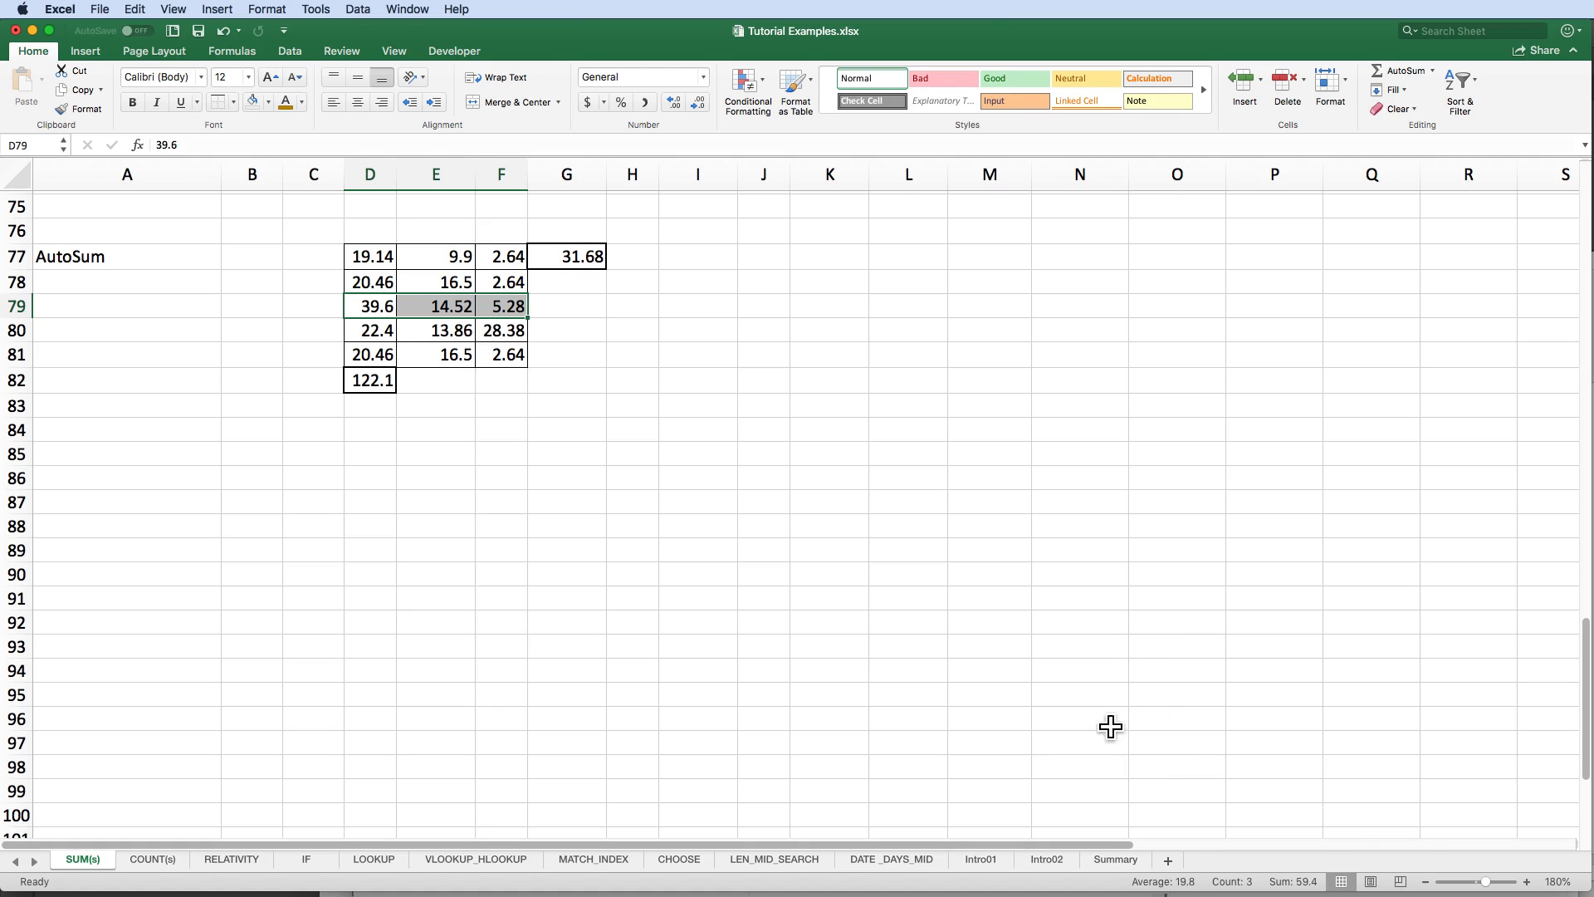
left_click(1104, 866)
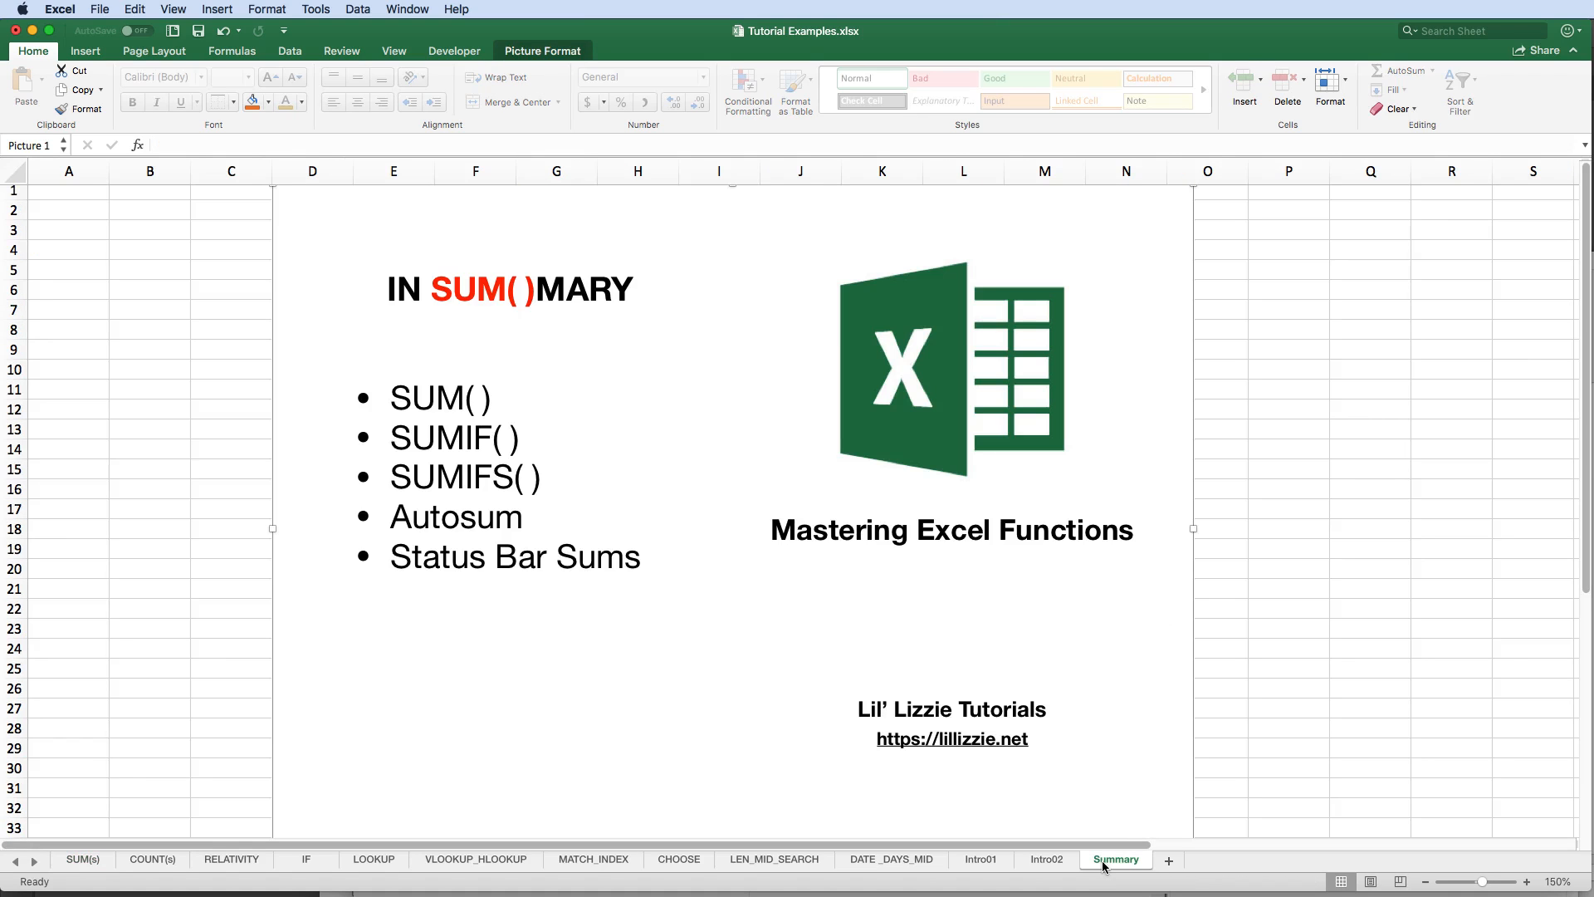